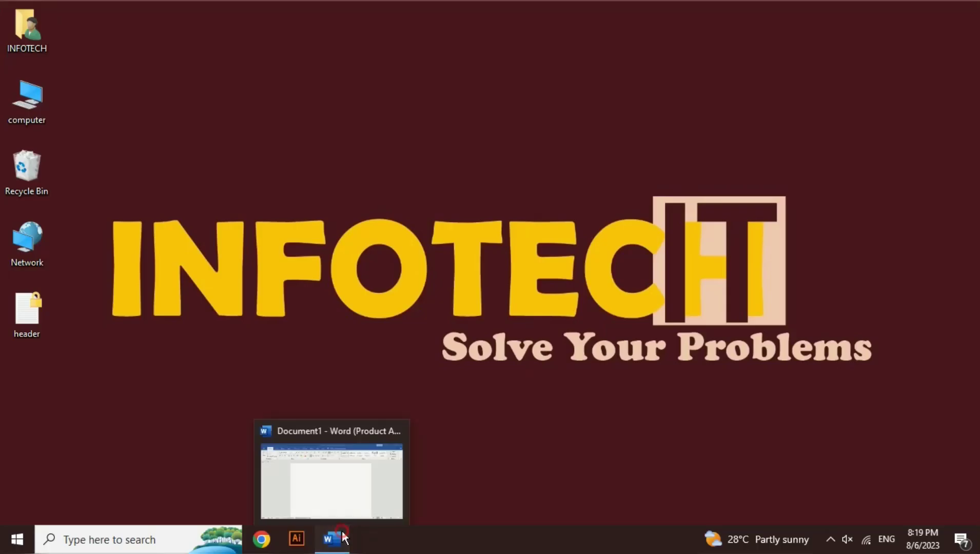
- Bring the blank Word document back from the taskbar and open the Insert tab's Shapes gallery
click(333, 537)
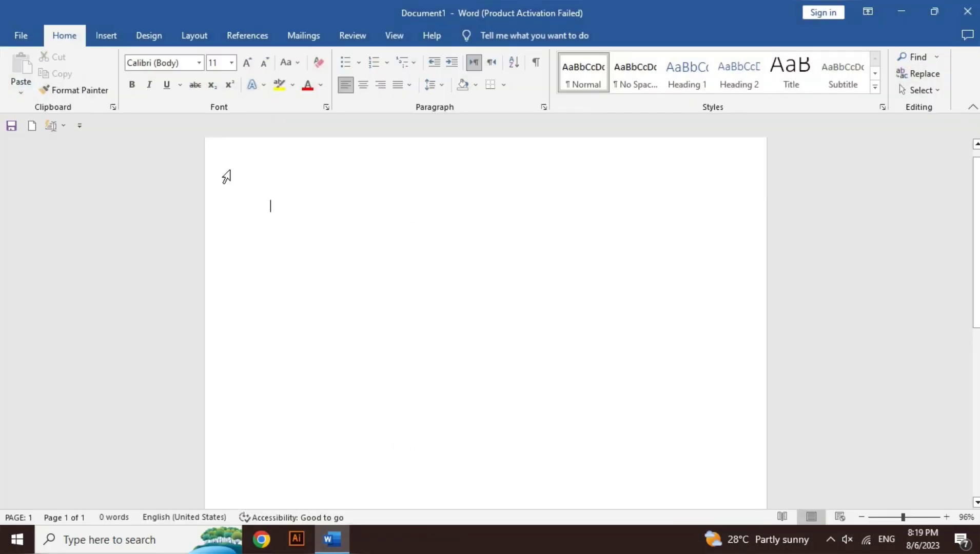
click(108, 36)
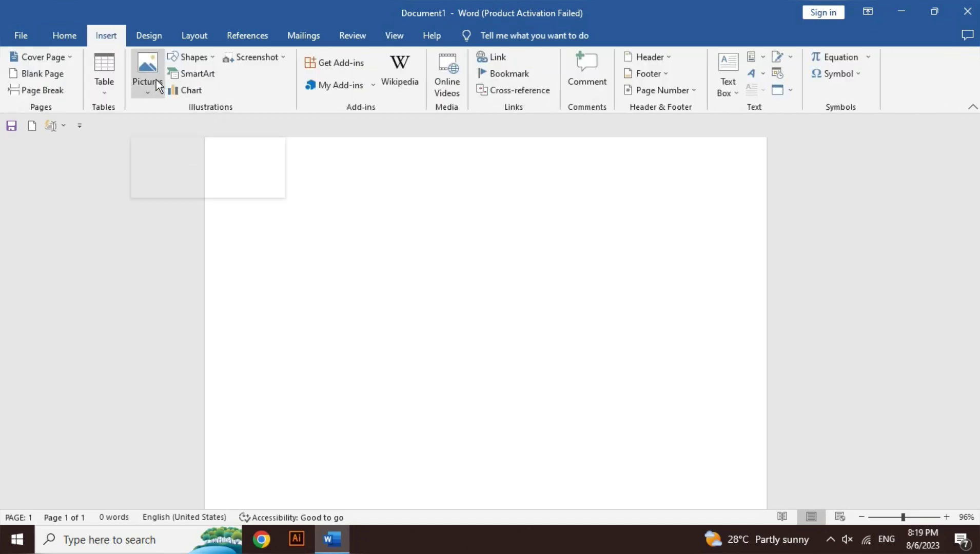
click(186, 62)
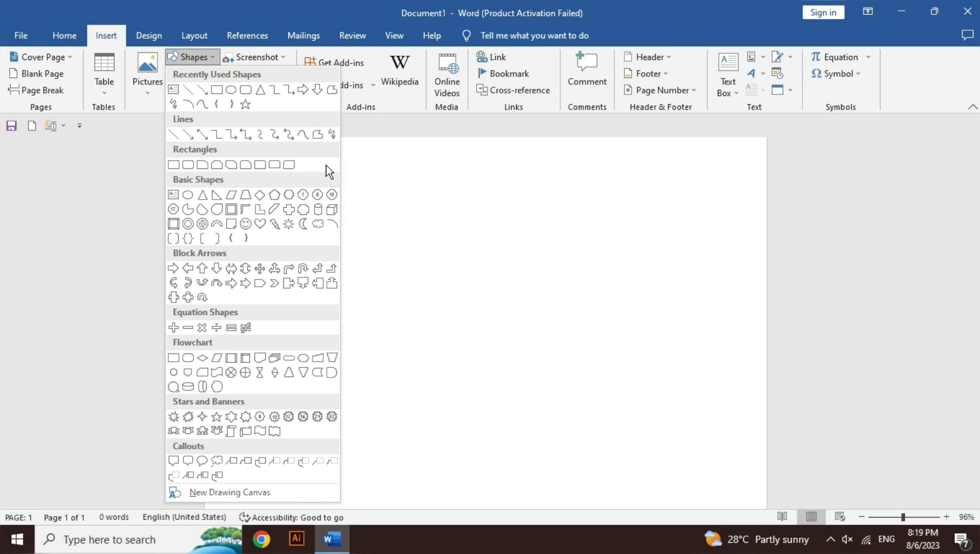
- Browse the built-in Text Box and Cover Page designs, then close them without inserting one
click(729, 92)
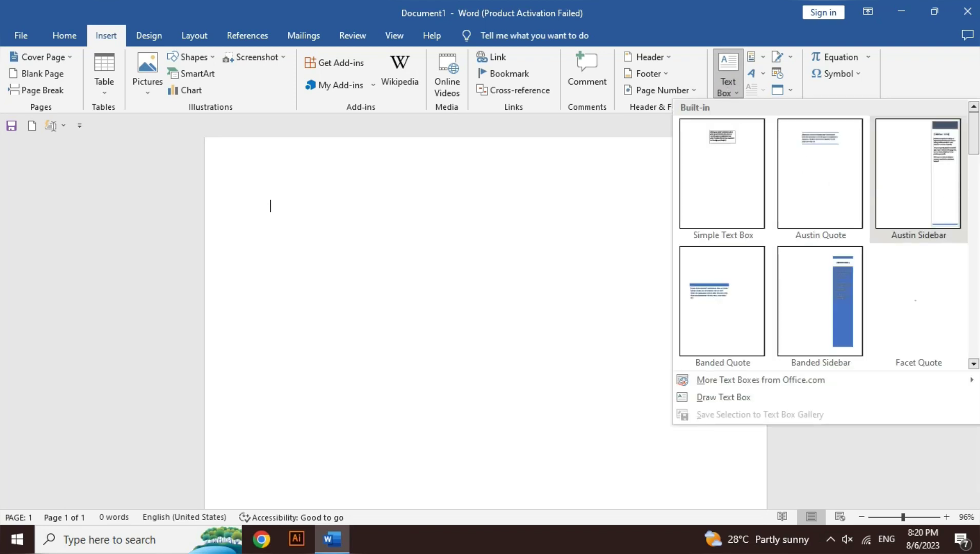
mouse_move(973, 136)
mouse_down()
mouse_move(973, 167)
mouse_move(974, 134)
mouse_up()
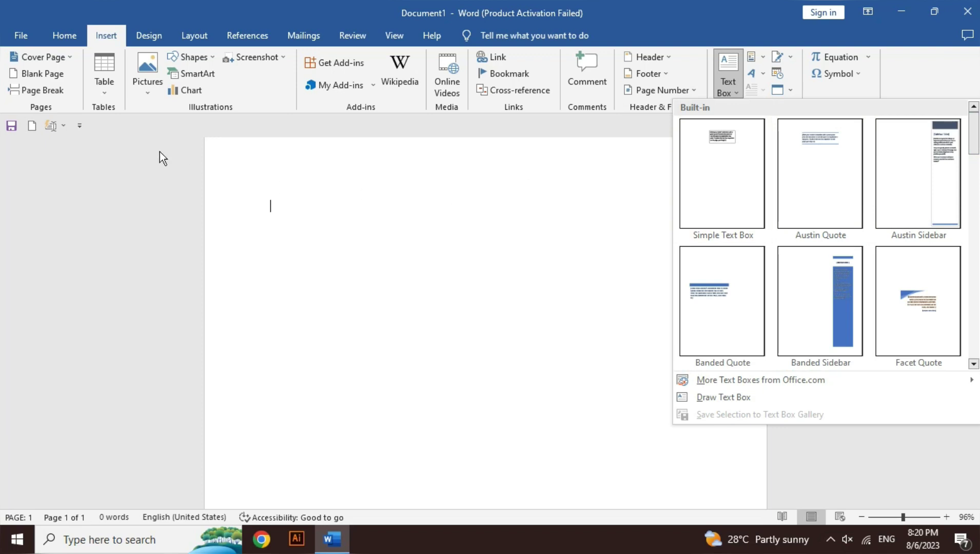
click(62, 51)
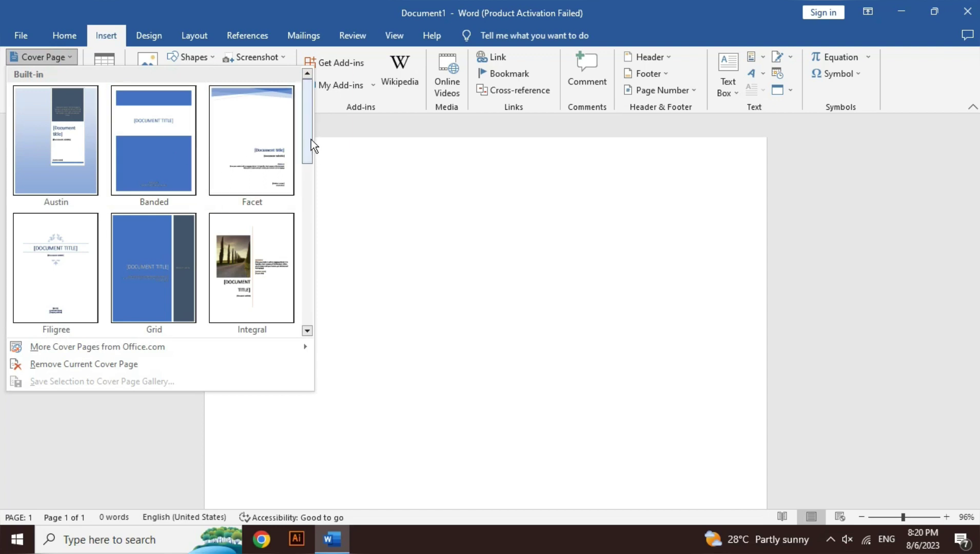
drag(309, 140, 309, 188)
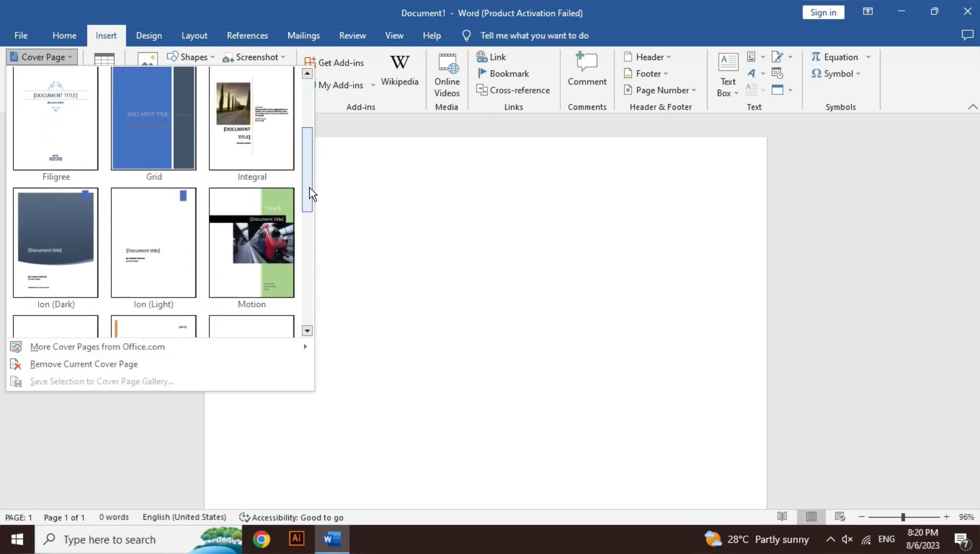
click(340, 211)
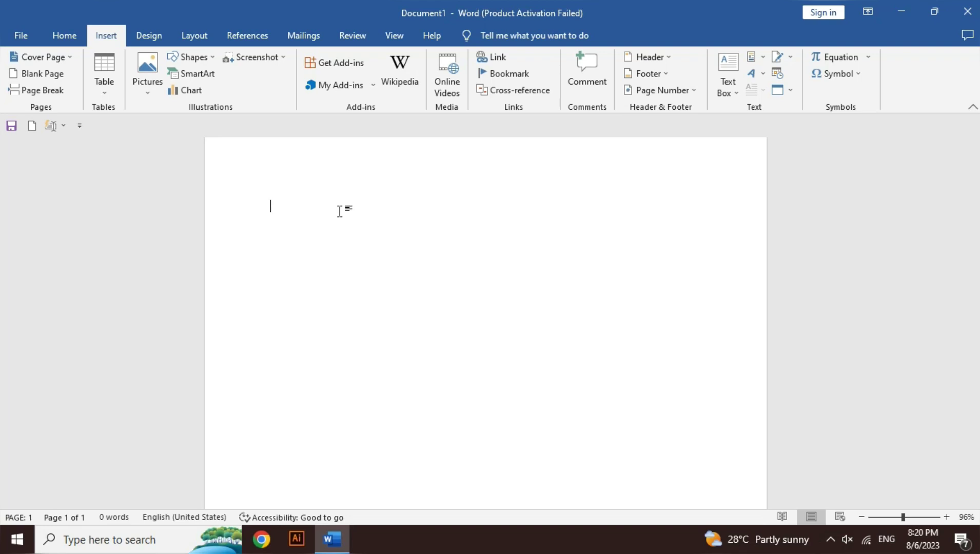
- Draw a rectangle near the page top, resize it to 3.2" by 4.86", and tilt it slightly
click(192, 57)
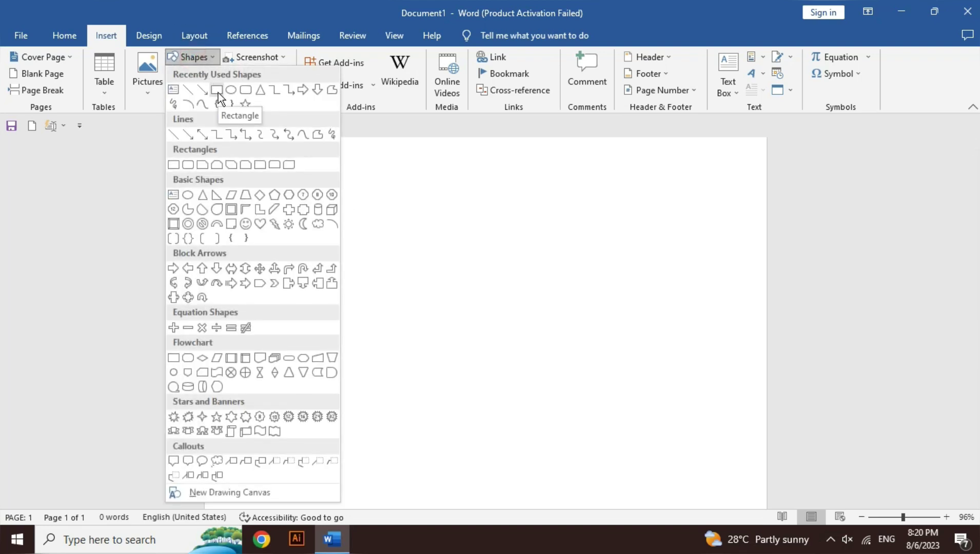
click(218, 93)
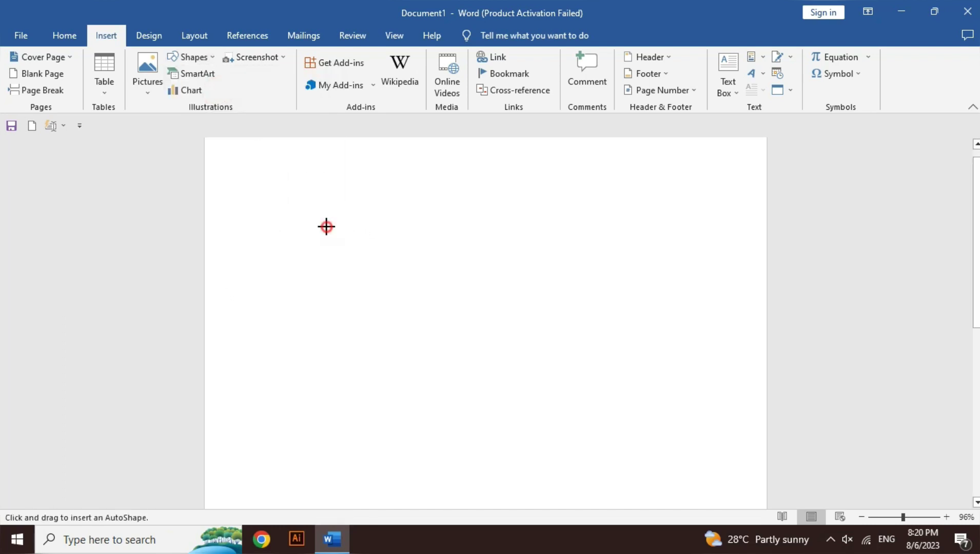
drag(326, 226, 587, 406)
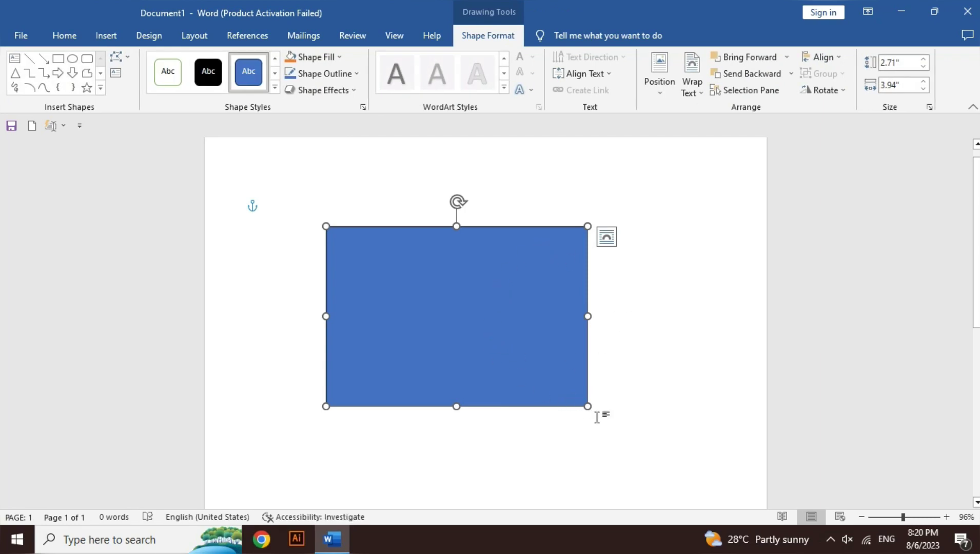
mouse_move(587, 407)
mouse_down()
mouse_move(528, 368)
mouse_move(605, 424)
mouse_up()
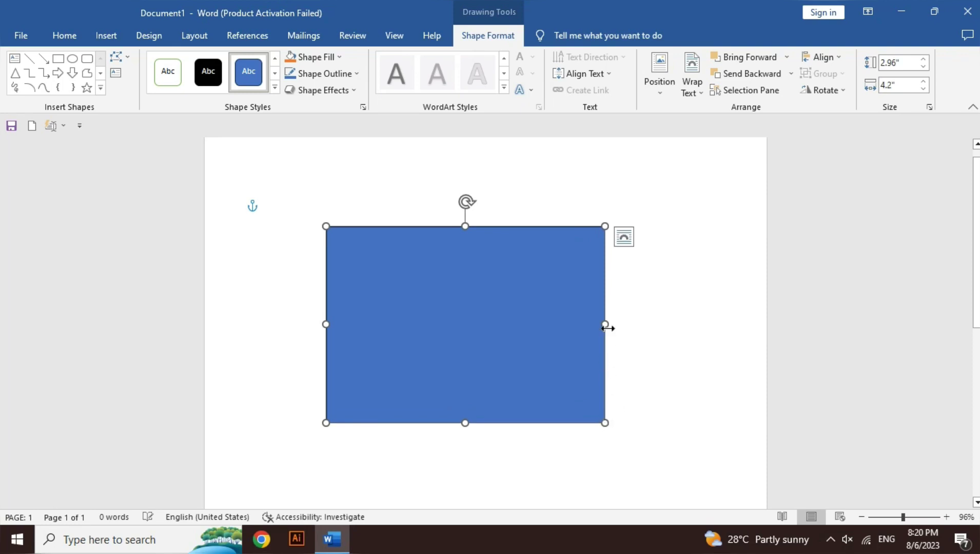
drag(607, 328, 649, 333)
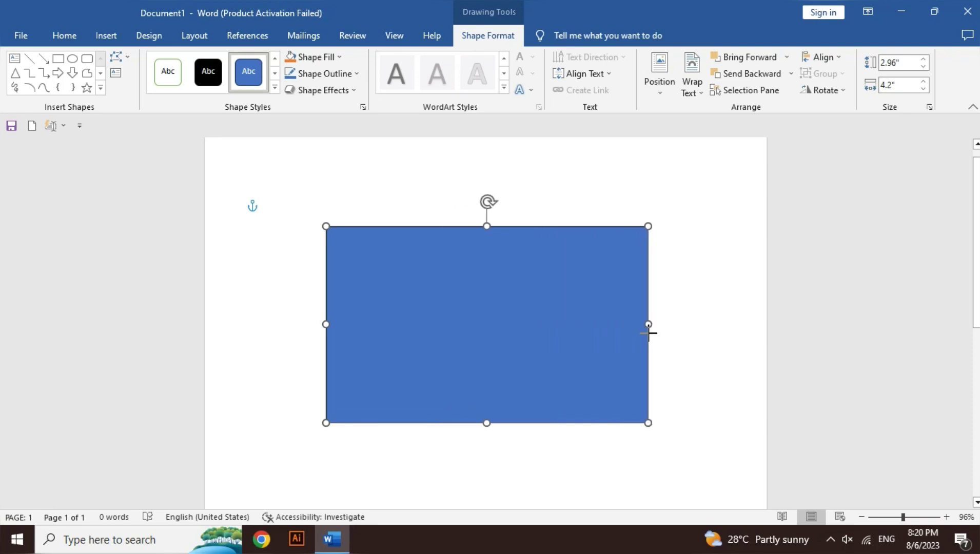
mouse_move(486, 422)
mouse_down()
mouse_move(482, 415)
mouse_move(483, 439)
mouse_up()
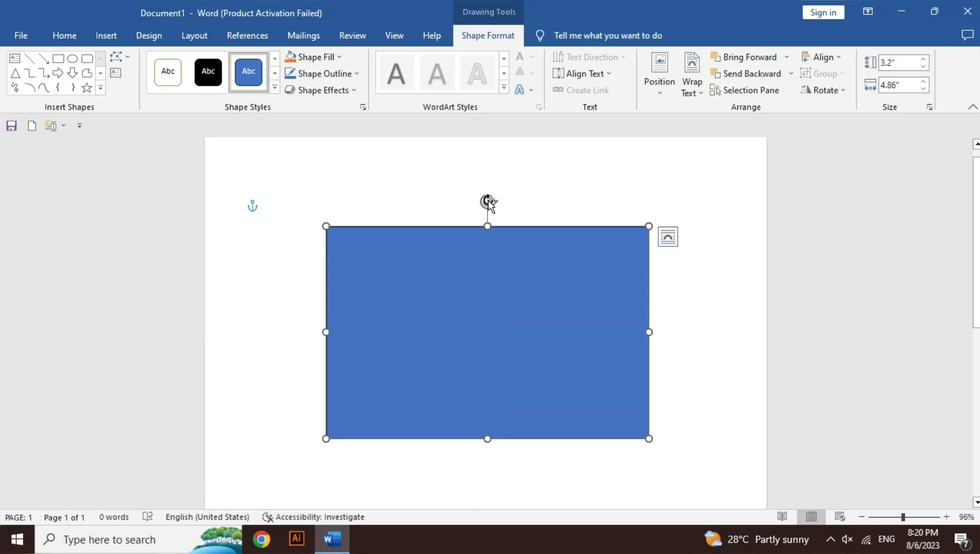
drag(488, 202, 507, 201)
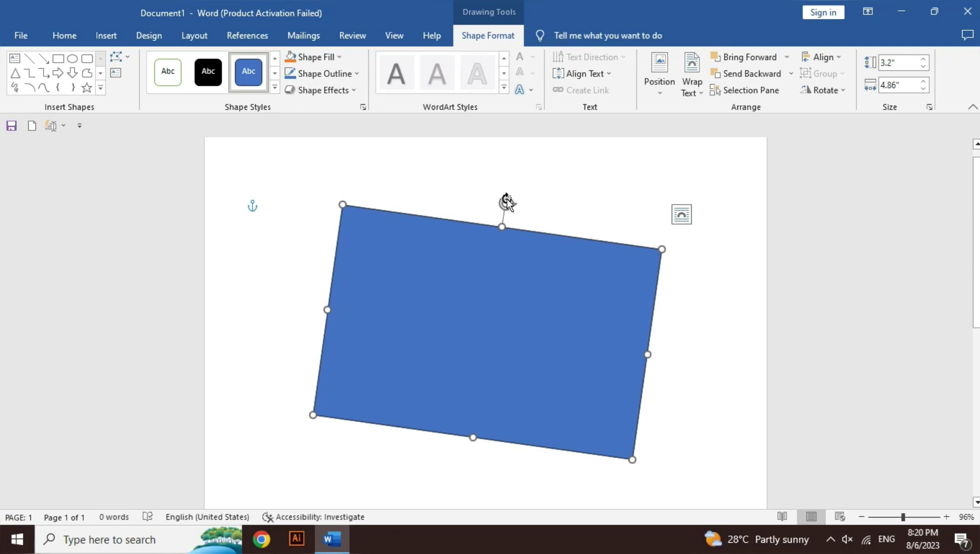
key(ctrl+z)
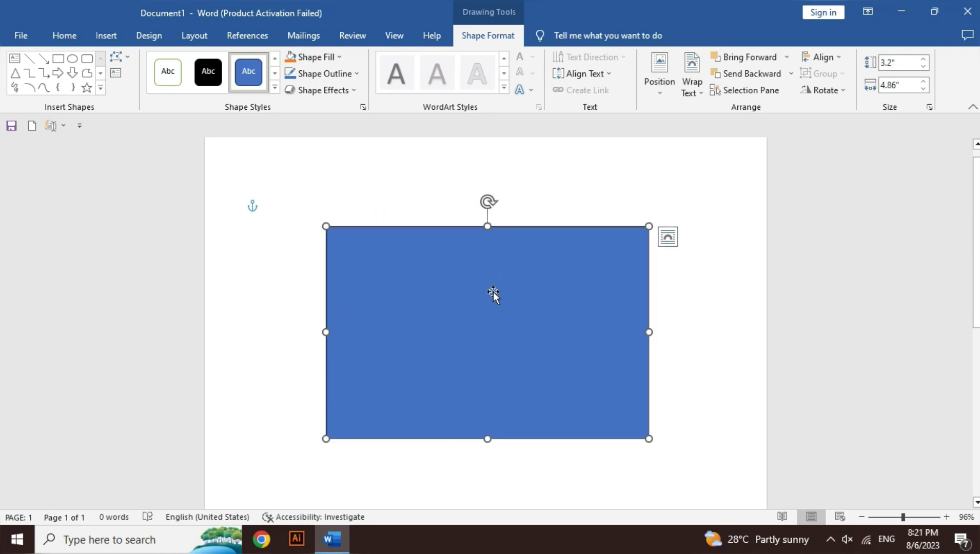
key(alt+Right)
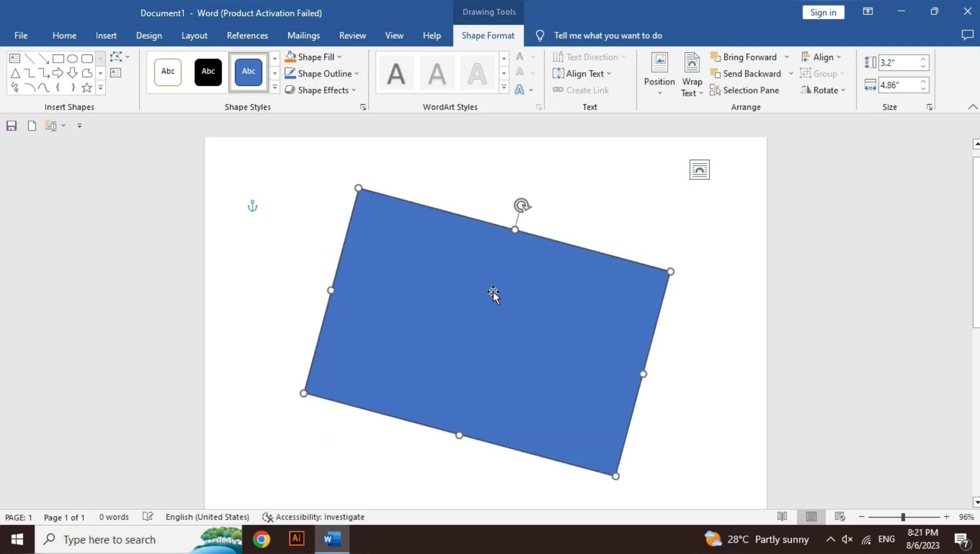
key(alt+Right)
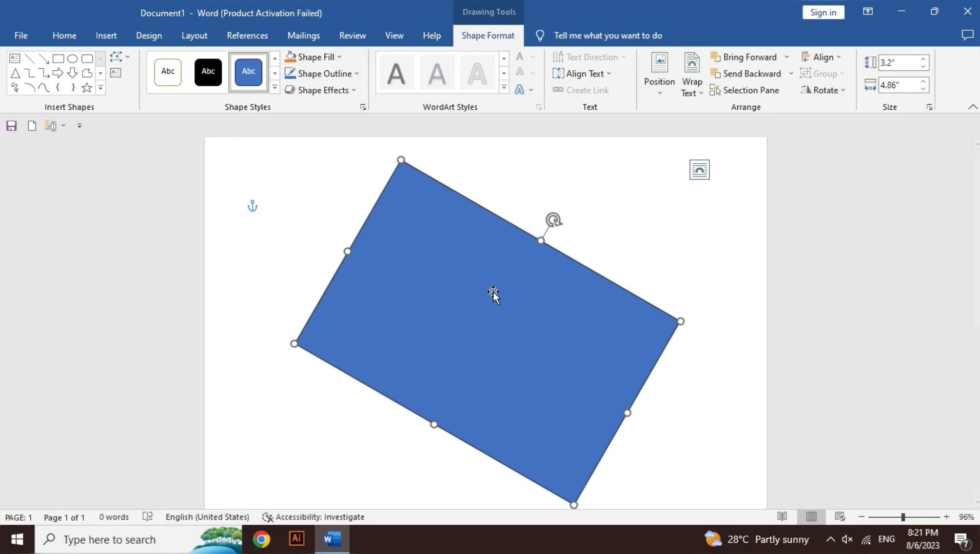
key(alt+Left)
key(alt+Left)
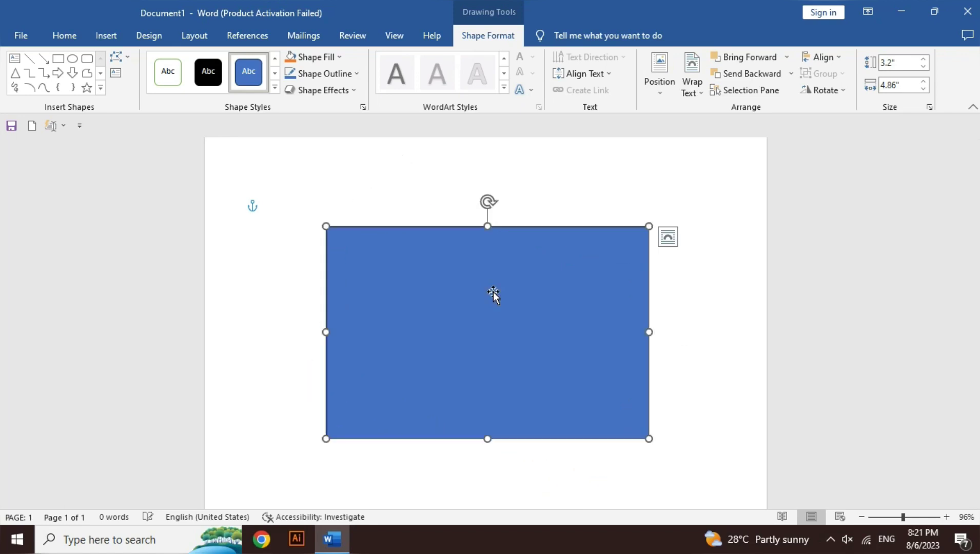
key(alt+Left)
key(alt+Left)
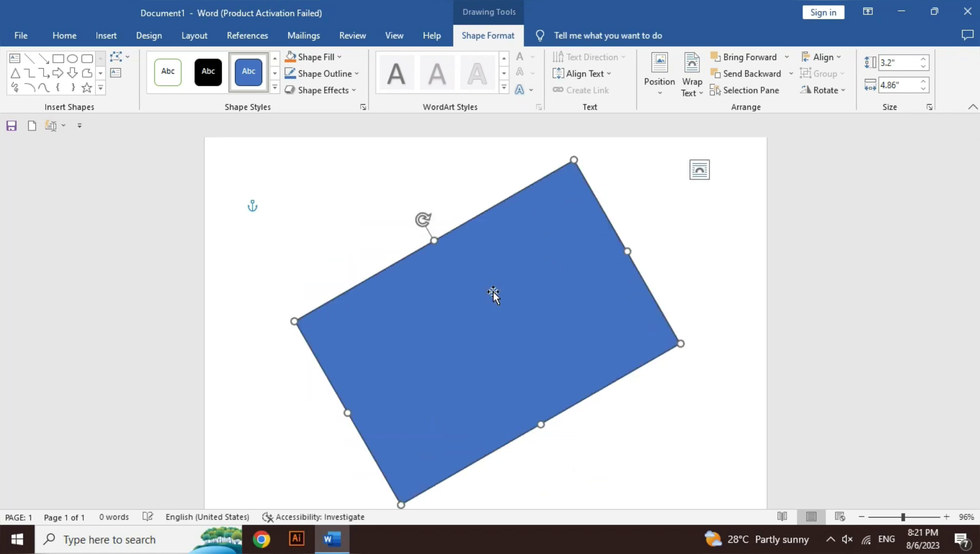
key(alt+Left)
key(alt+Right)
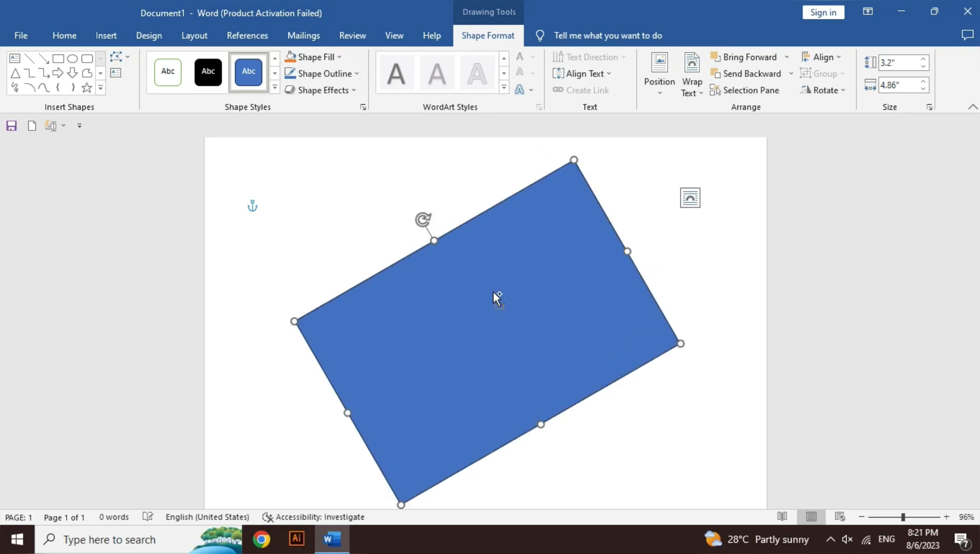
key(alt+Right)
key(alt+Right)
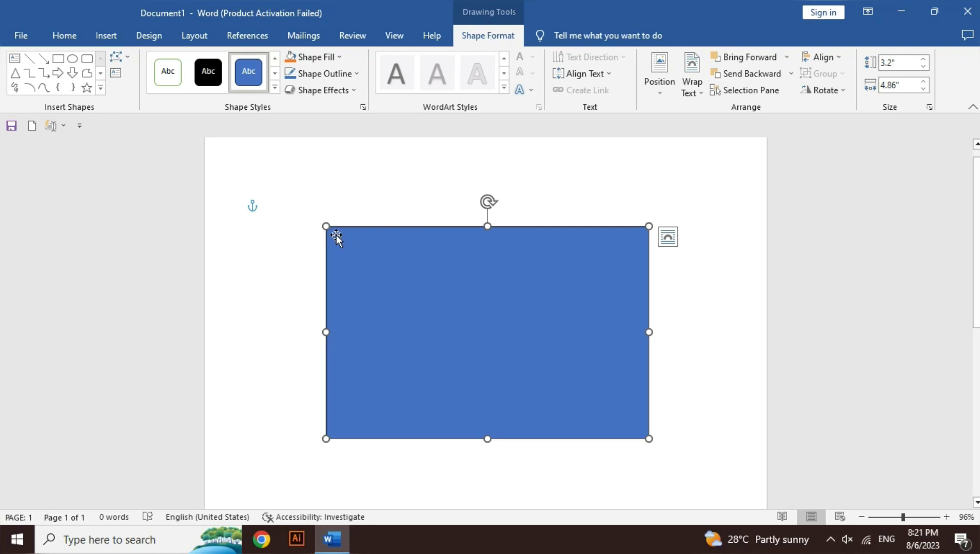
- Draw a cloud shape in the page's top-left corner and a sun shape at the top right
click(284, 247)
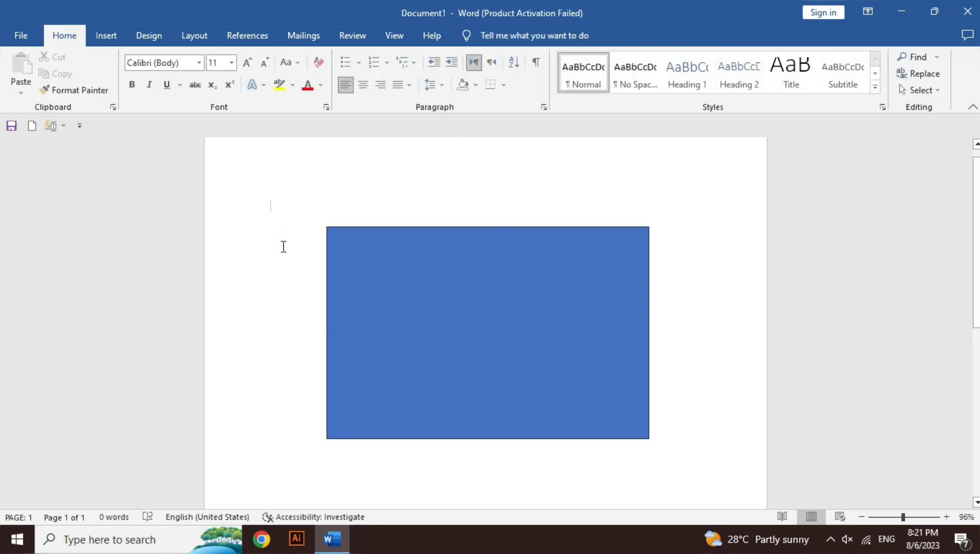
click(378, 249)
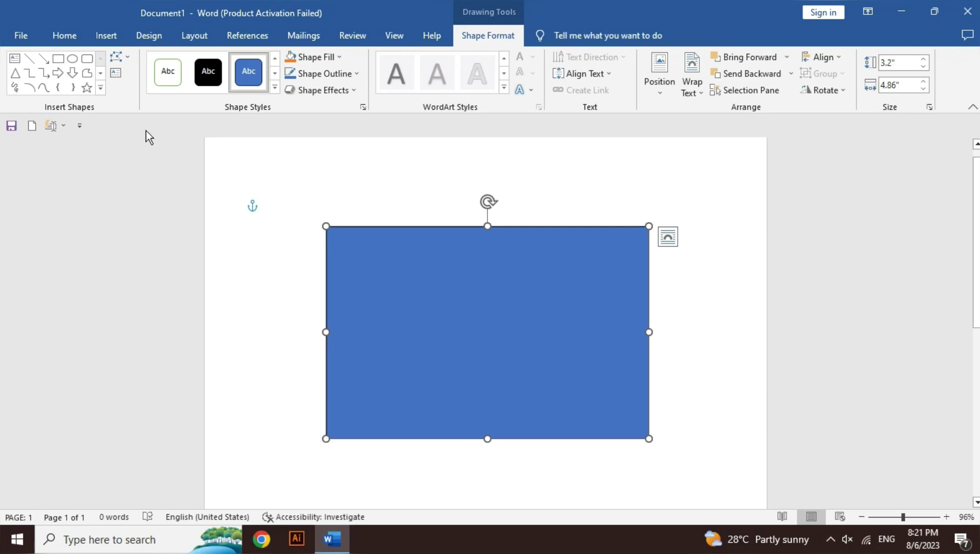
click(100, 91)
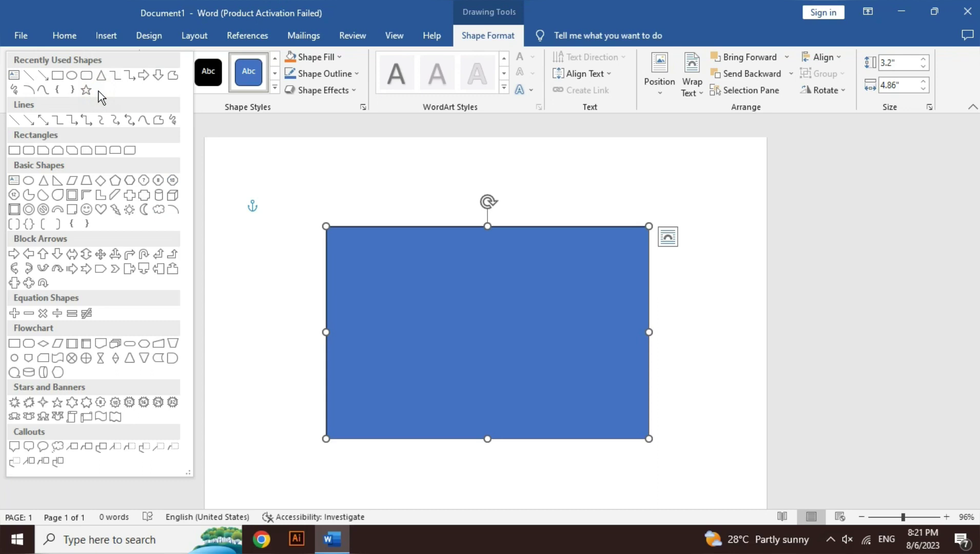
click(158, 209)
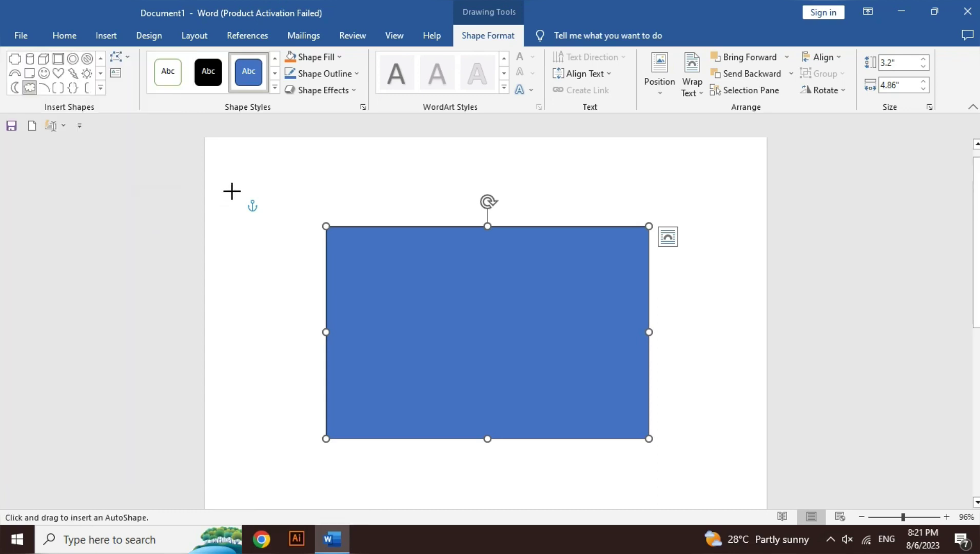
drag(239, 171, 327, 256)
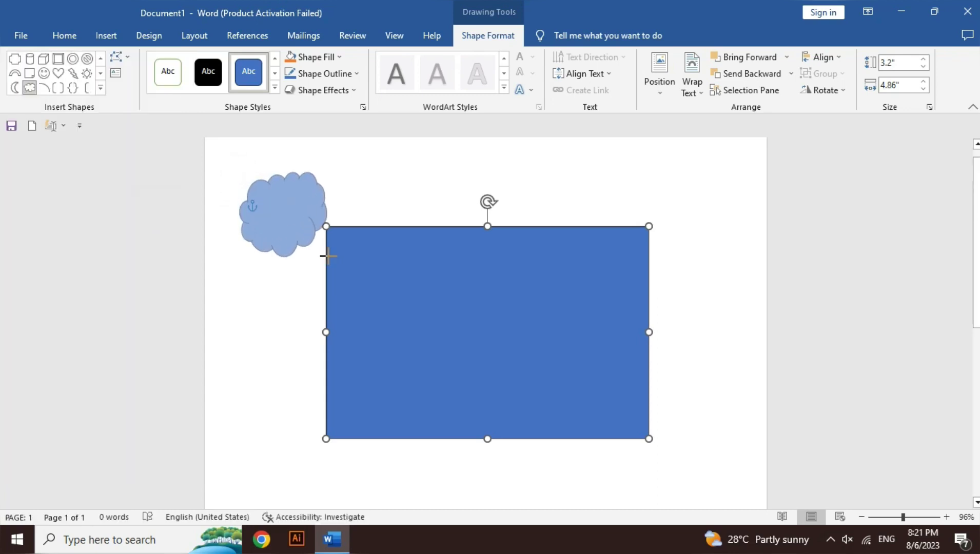
drag(289, 208, 279, 201)
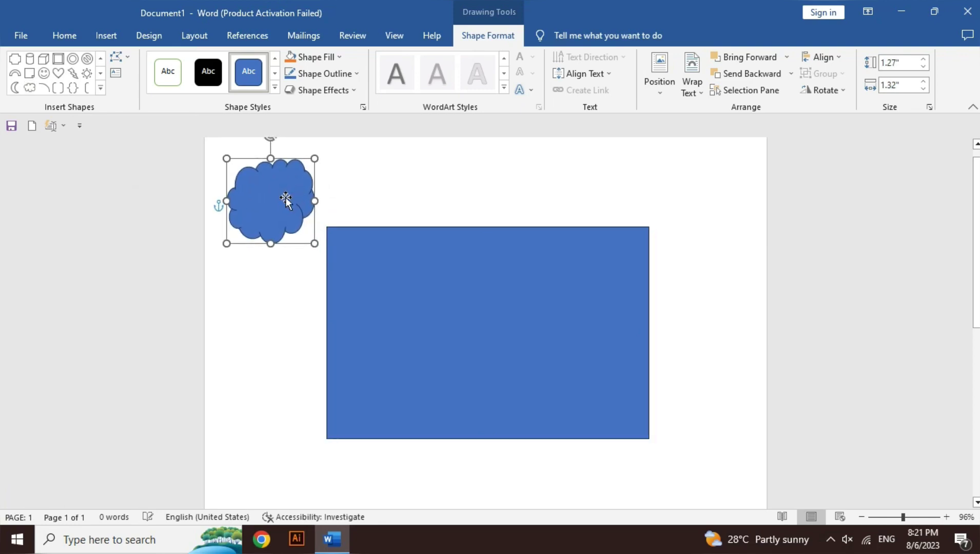
click(86, 73)
drag(660, 158, 762, 252)
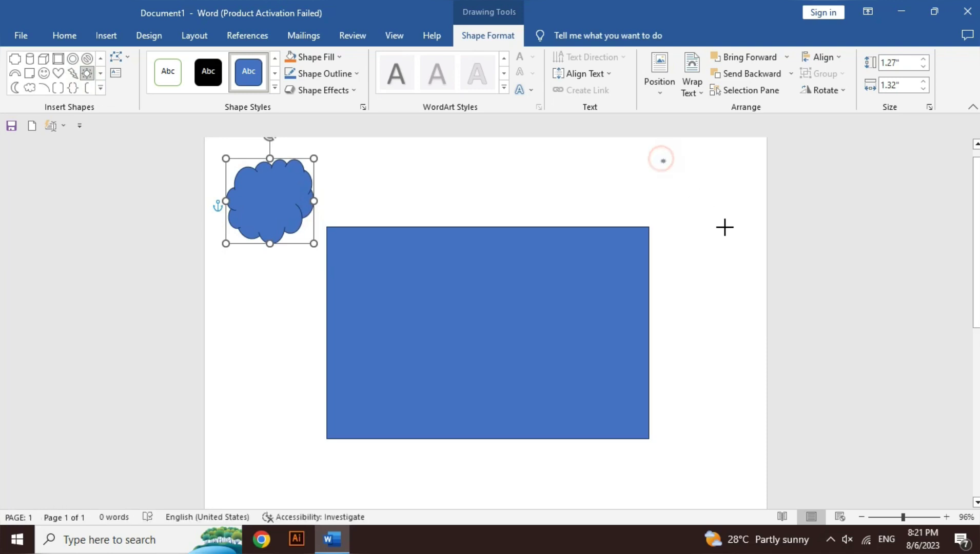
mouse_move(716, 214)
mouse_down()
mouse_move(682, 185)
mouse_move(670, 191)
mouse_up()
- Delete the sun and cloud shapes and reselect the blue rectangle
key(Delete)
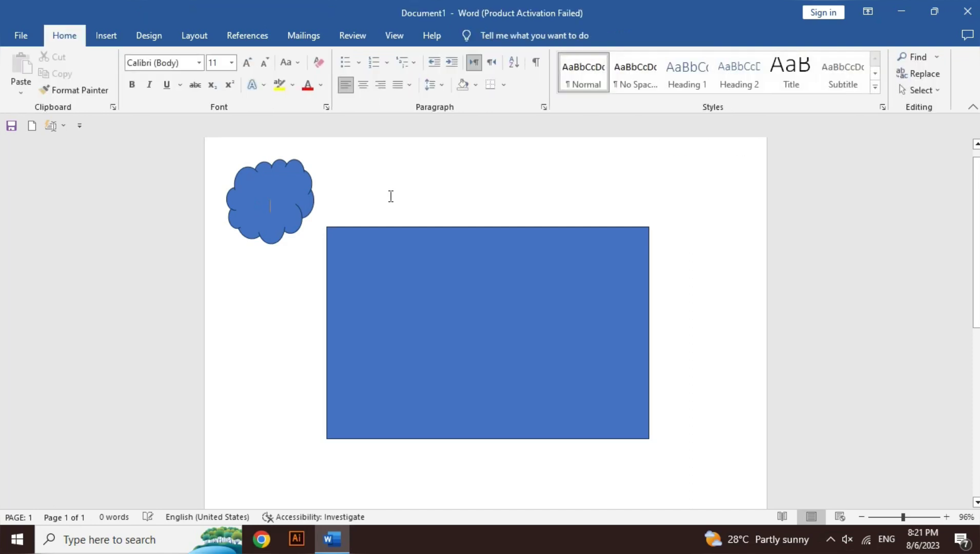
click(273, 193)
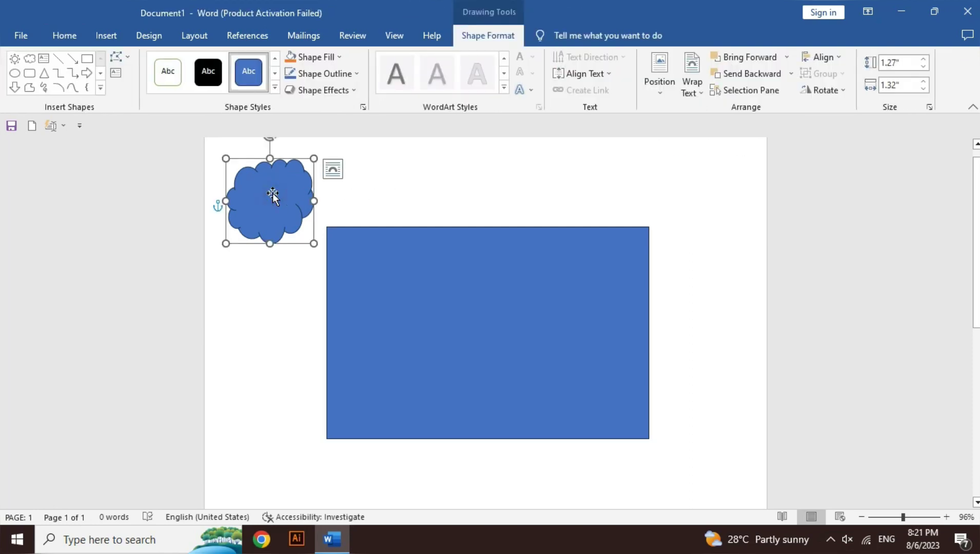
key(Delete)
click(373, 272)
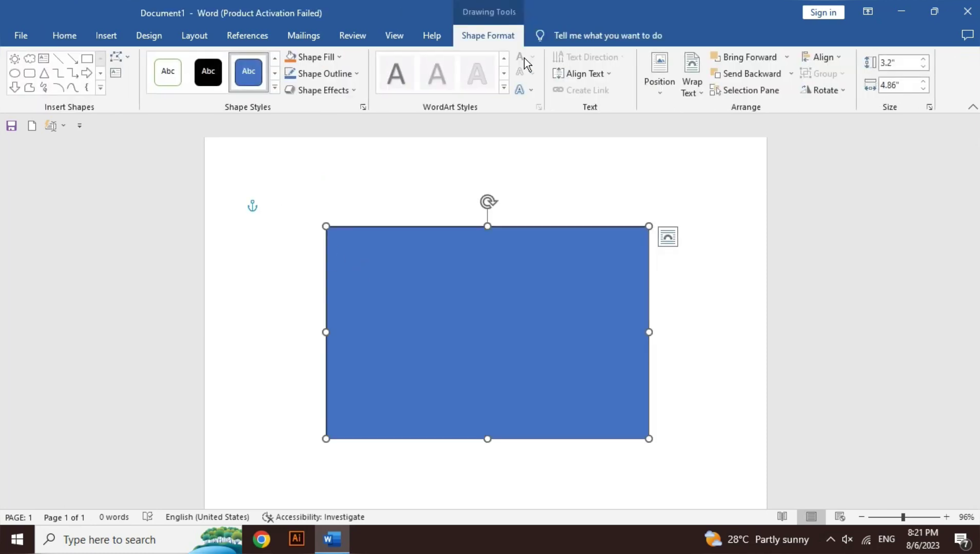
click(127, 59)
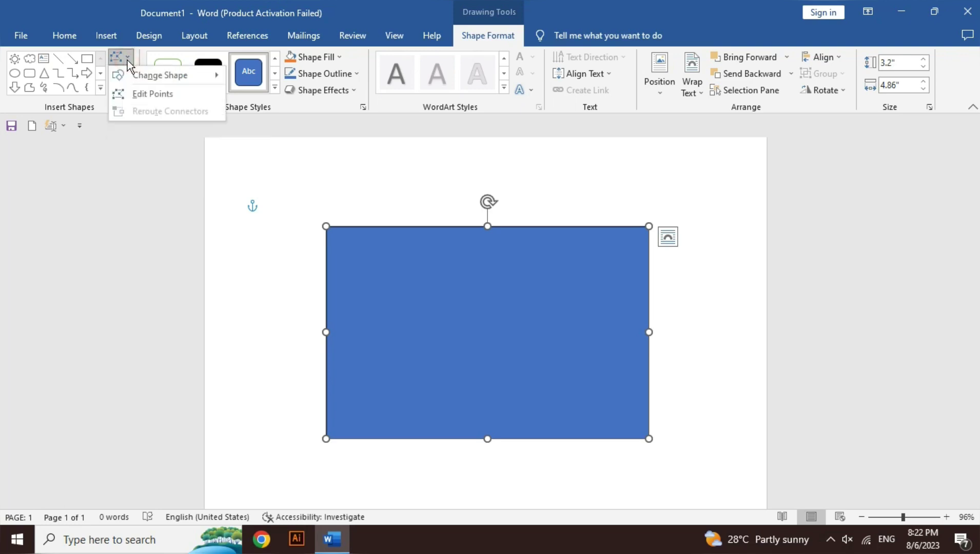
click(148, 96)
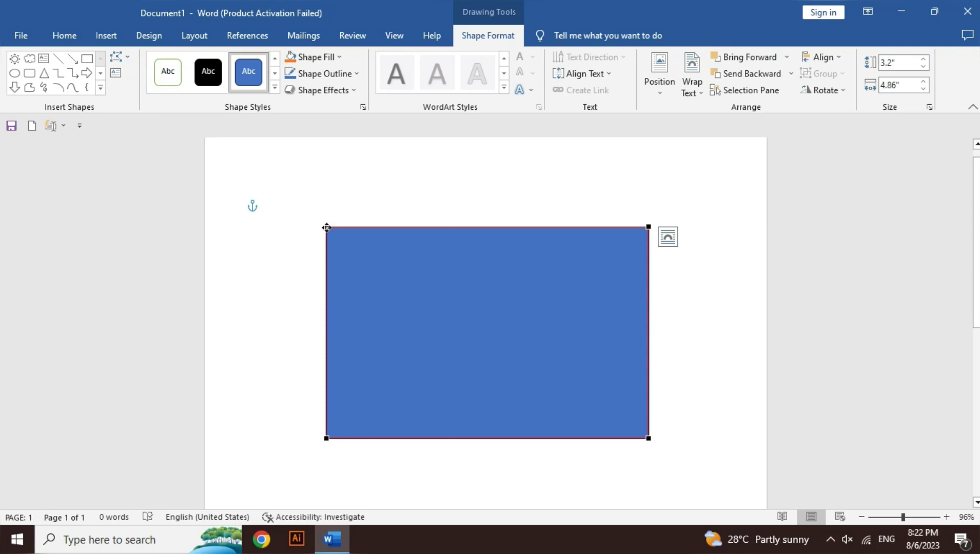
drag(326, 227, 390, 285)
drag(446, 307, 622, 417)
click(626, 453)
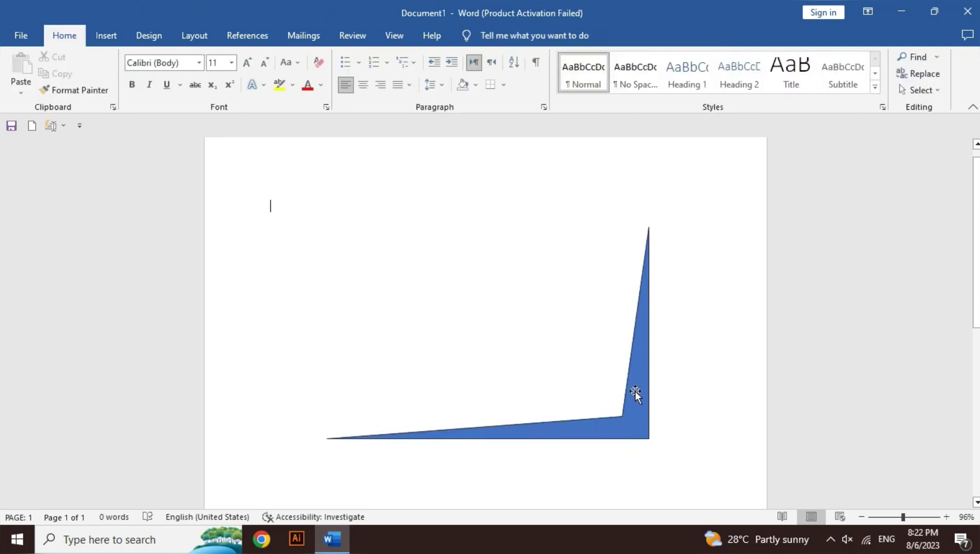
double_click(636, 414)
key(ctrl+z)
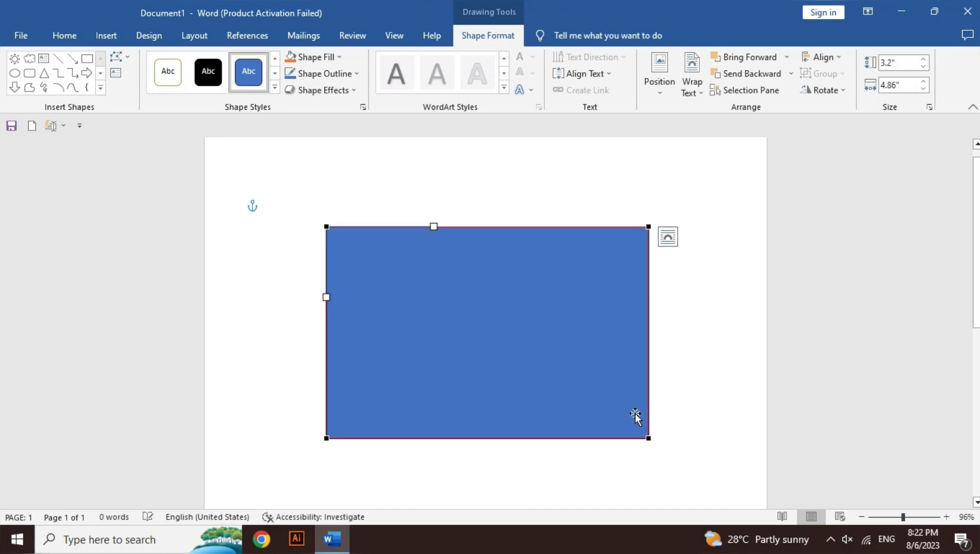
click(126, 58)
mouse_move(161, 75)
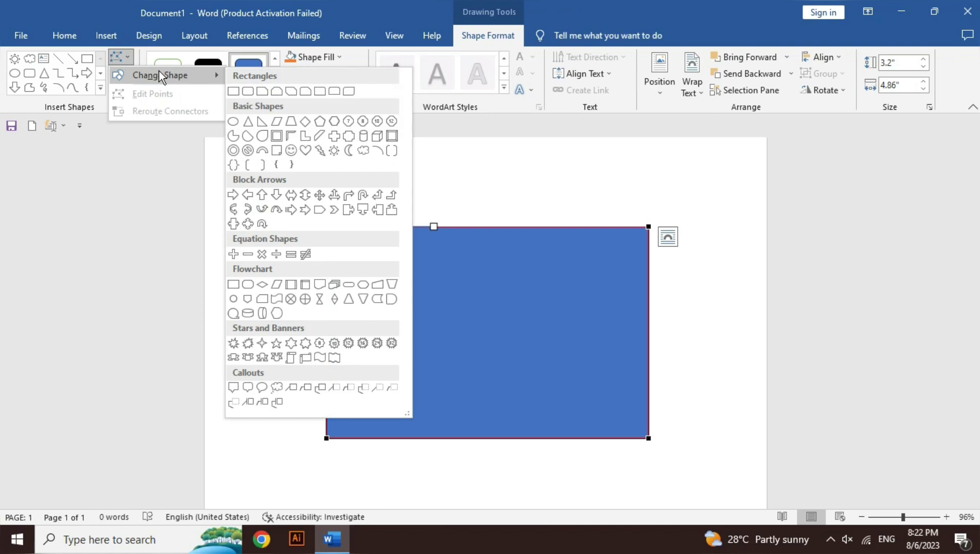
click(277, 150)
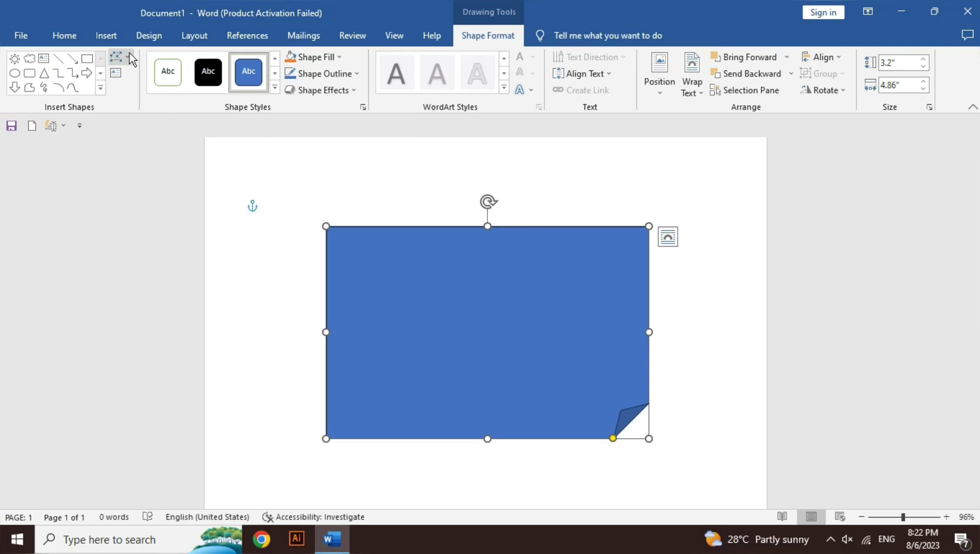
key(ctrl+z)
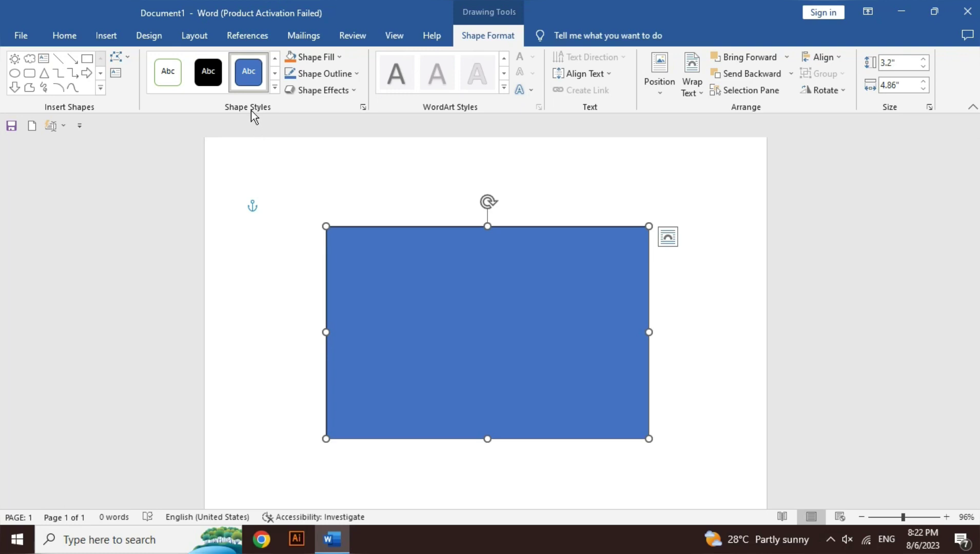
click(71, 37)
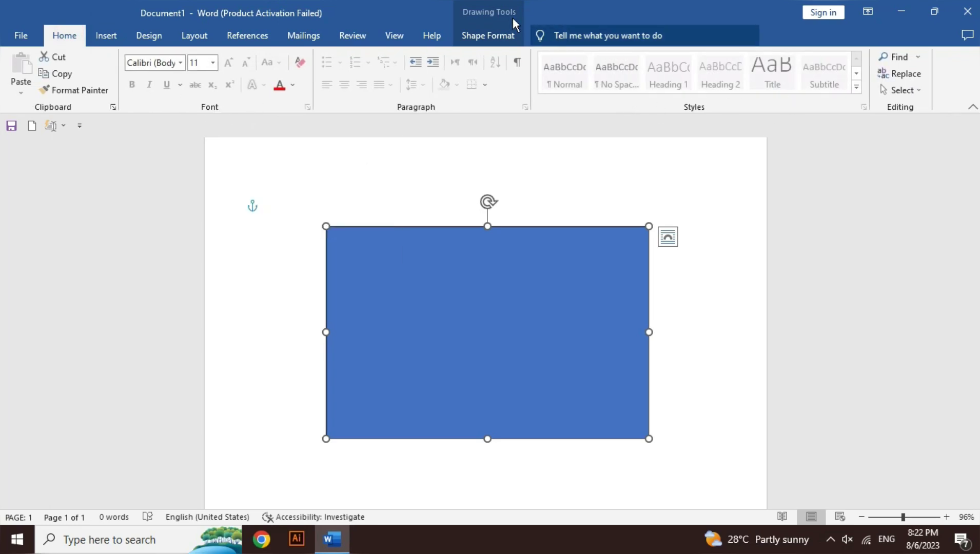
click(483, 33)
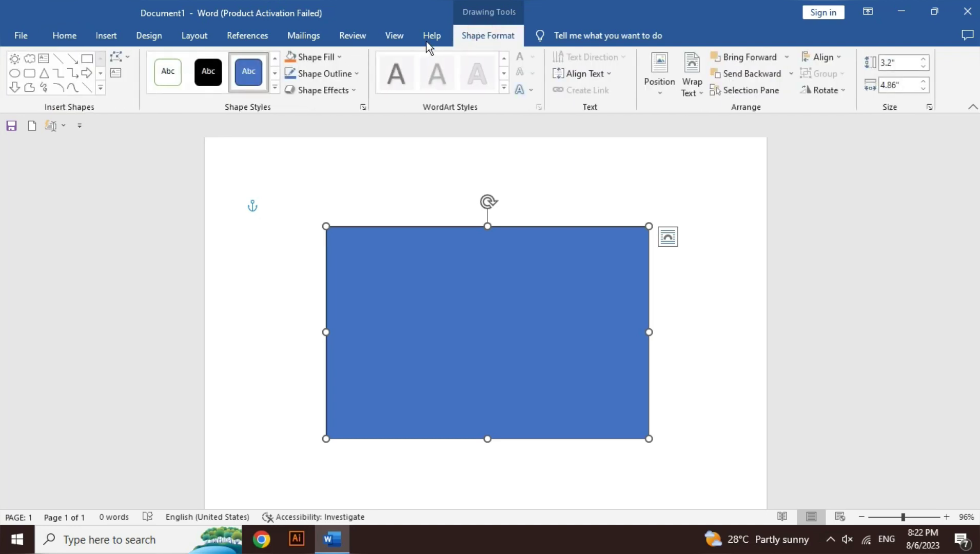
click(276, 88)
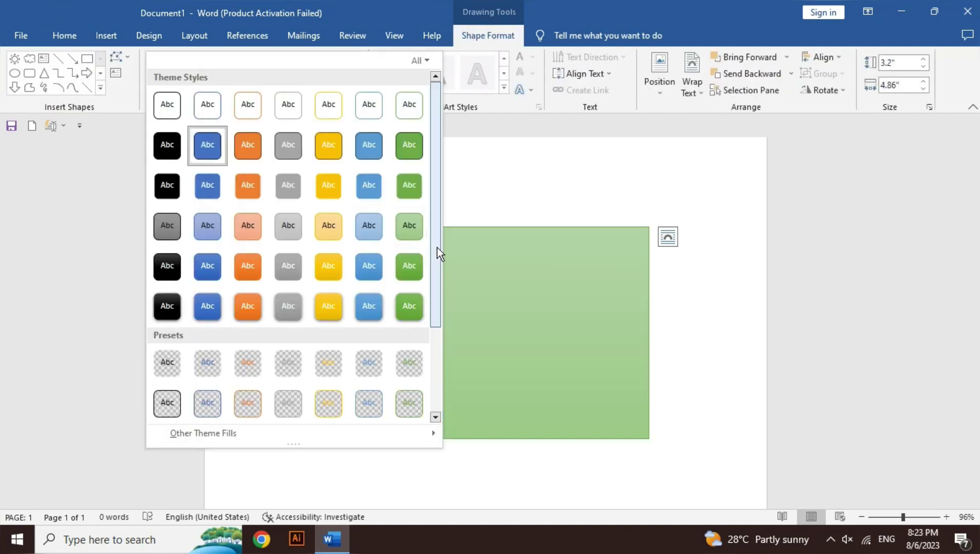
drag(437, 247, 441, 350)
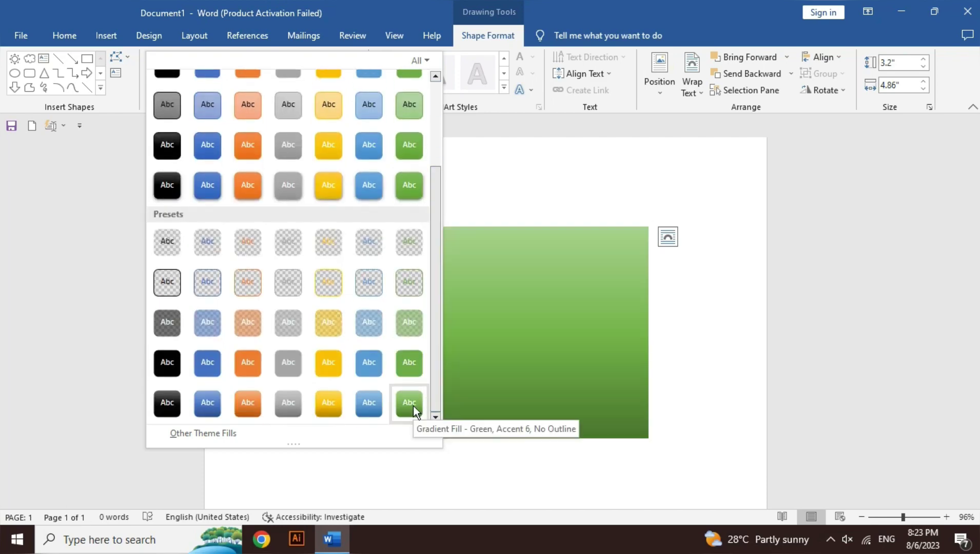
drag(438, 389, 433, 298)
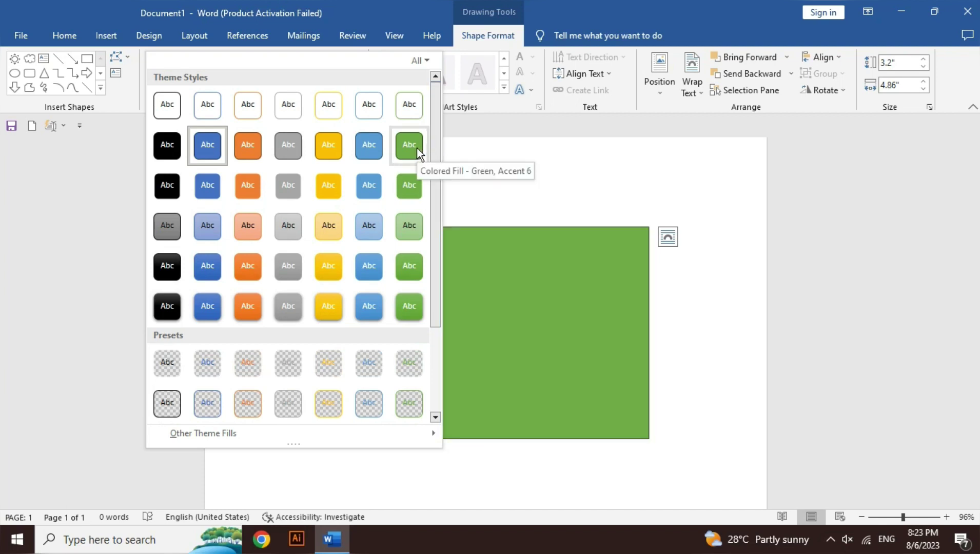
drag(437, 148, 433, 303)
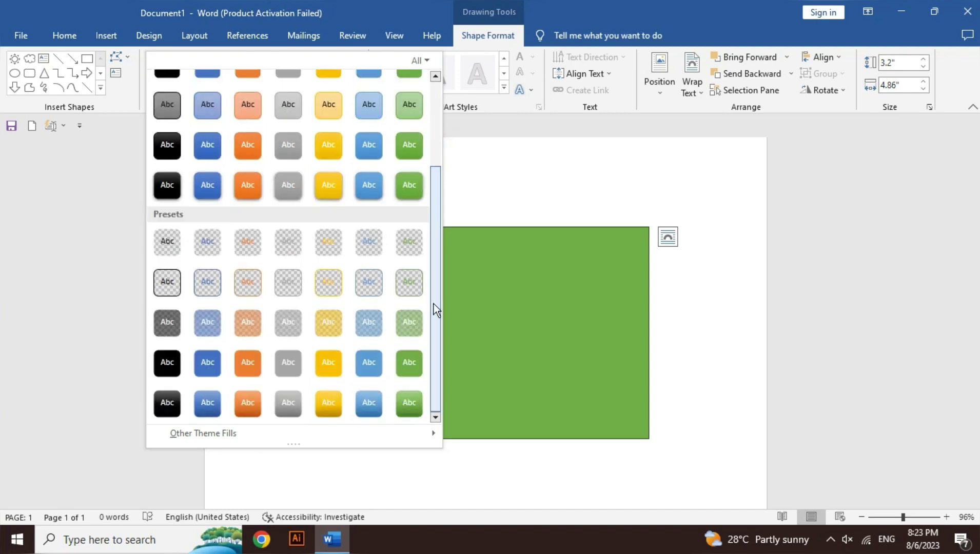
click(412, 403)
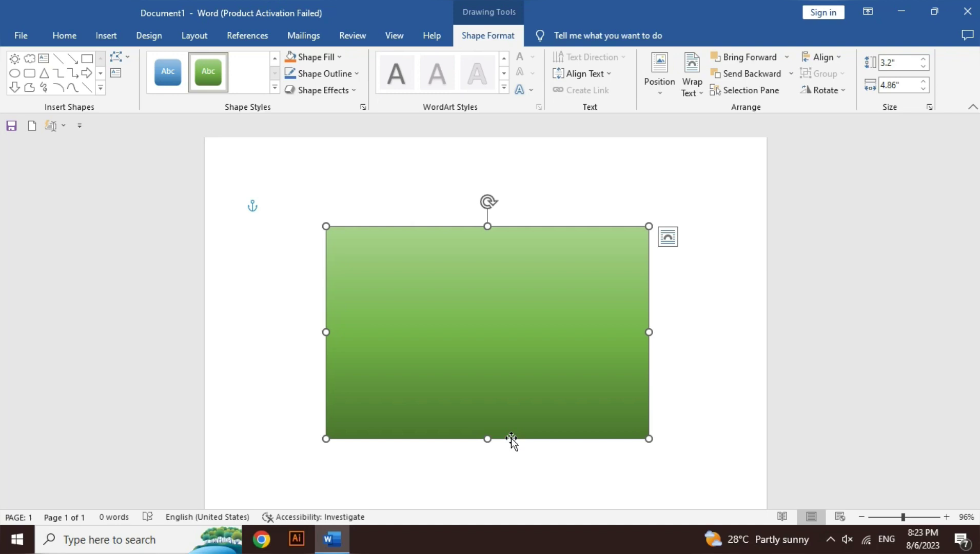
key(ctrl+z)
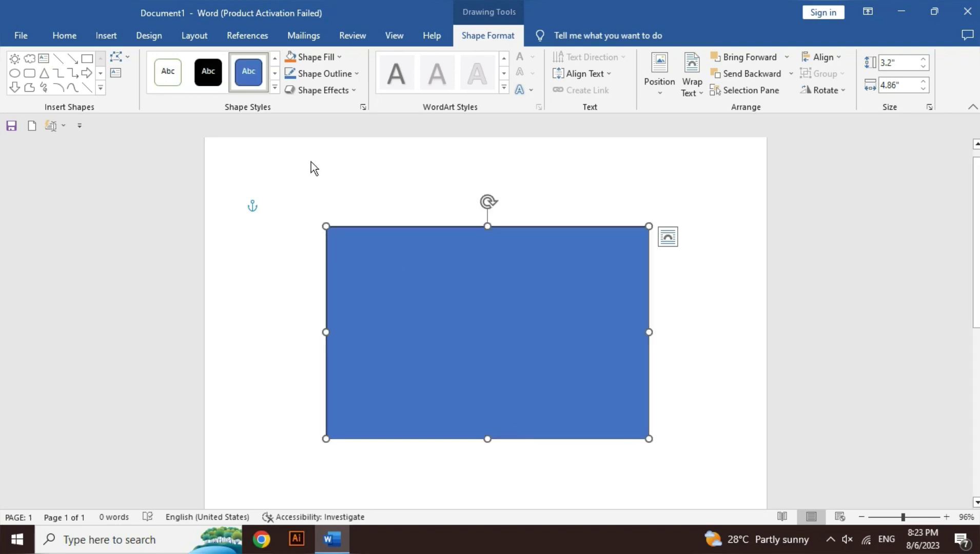
click(275, 88)
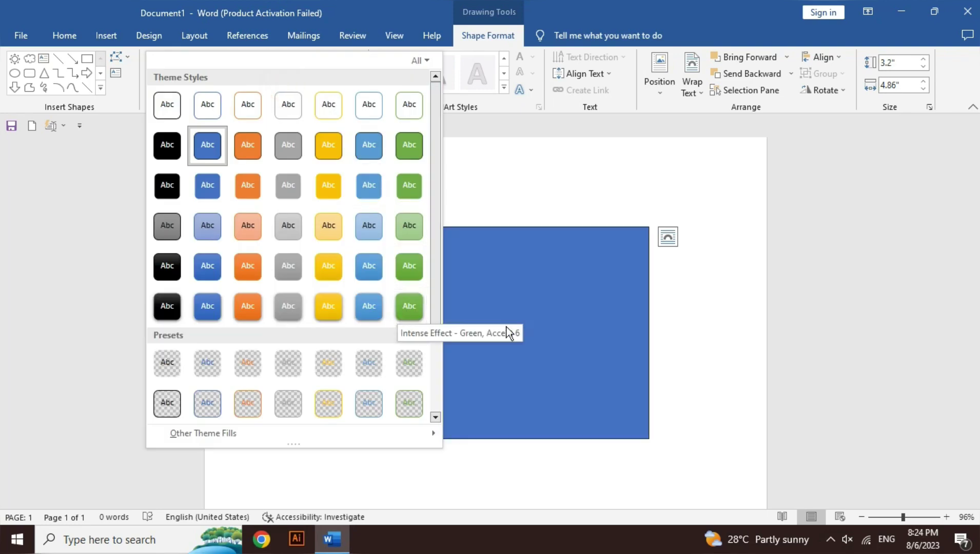
click(536, 322)
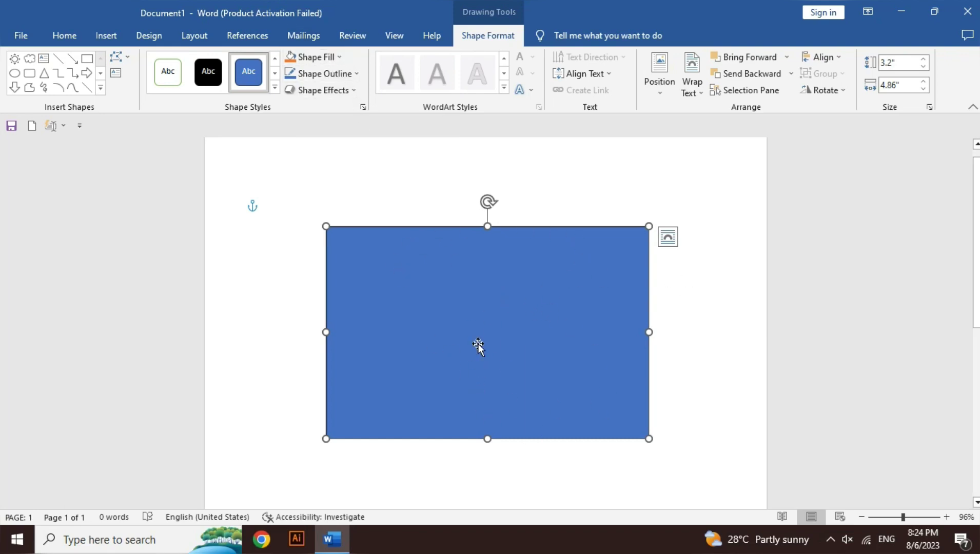
- Fill the rectangle dark green, then switch to a dark radial gradient fill
click(320, 55)
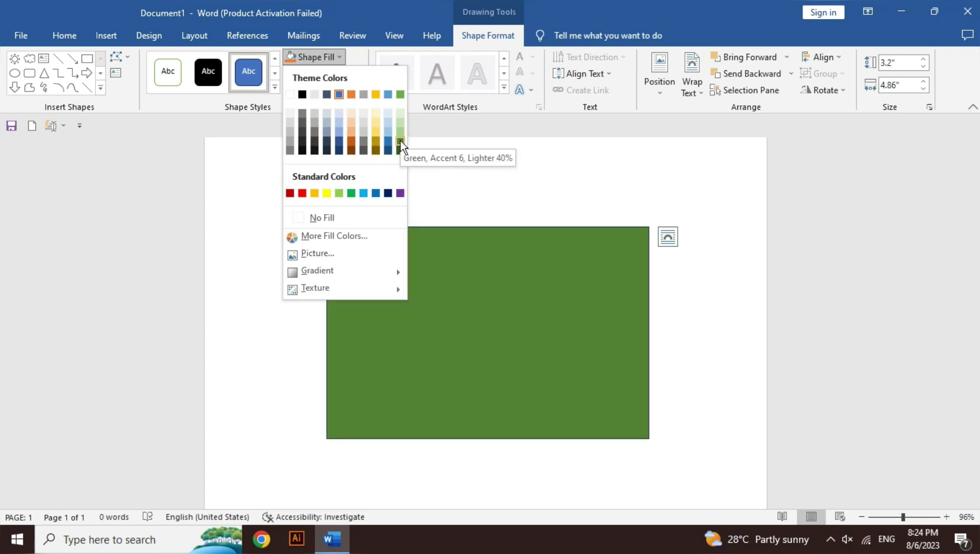
click(400, 142)
click(332, 56)
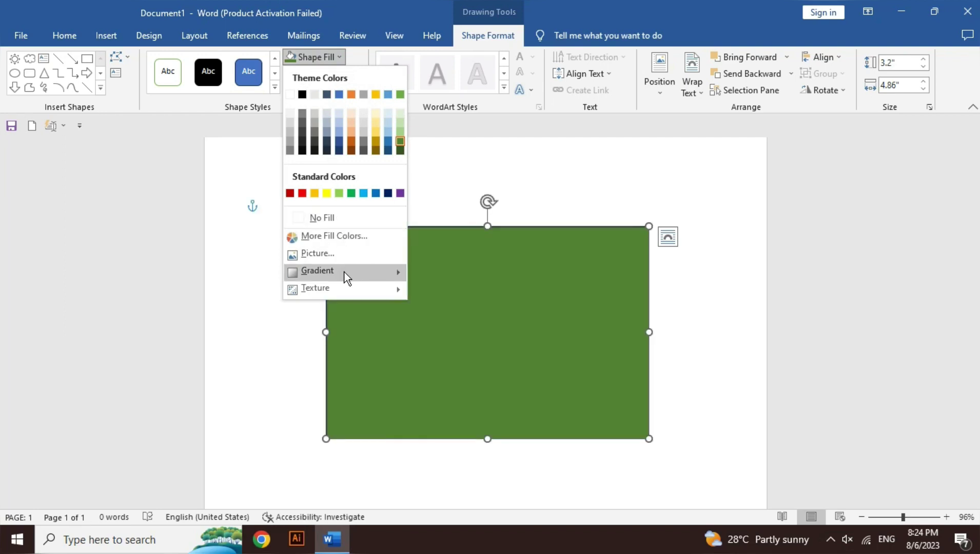
mouse_move(317, 271)
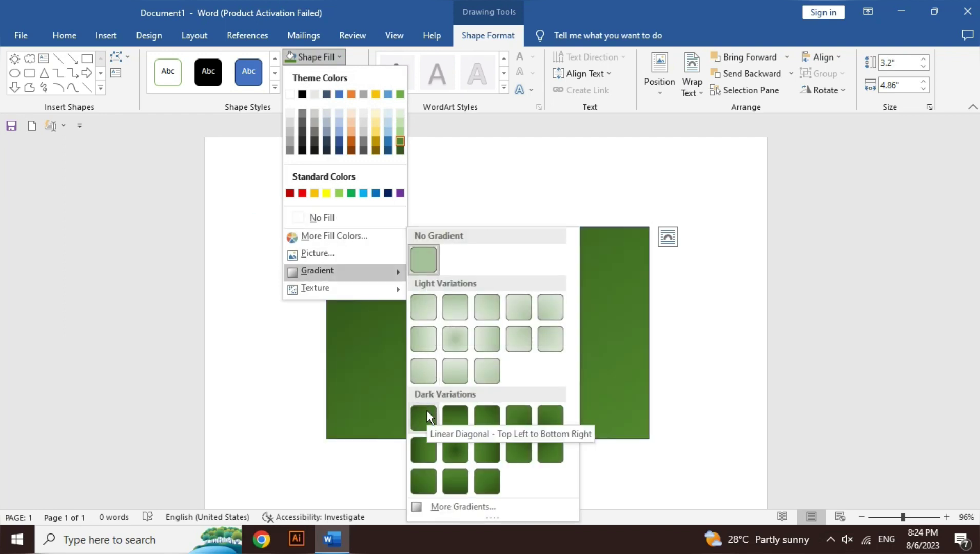
click(455, 449)
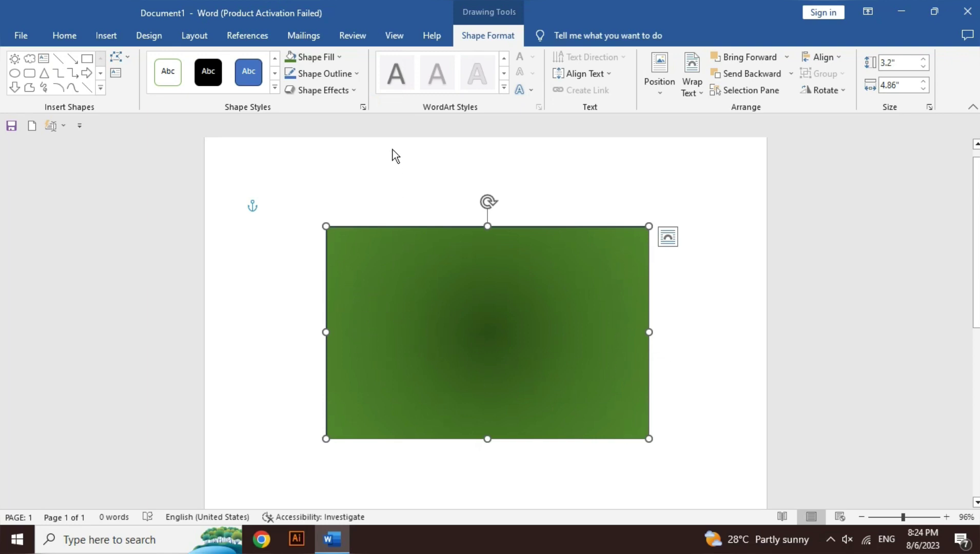
click(338, 58)
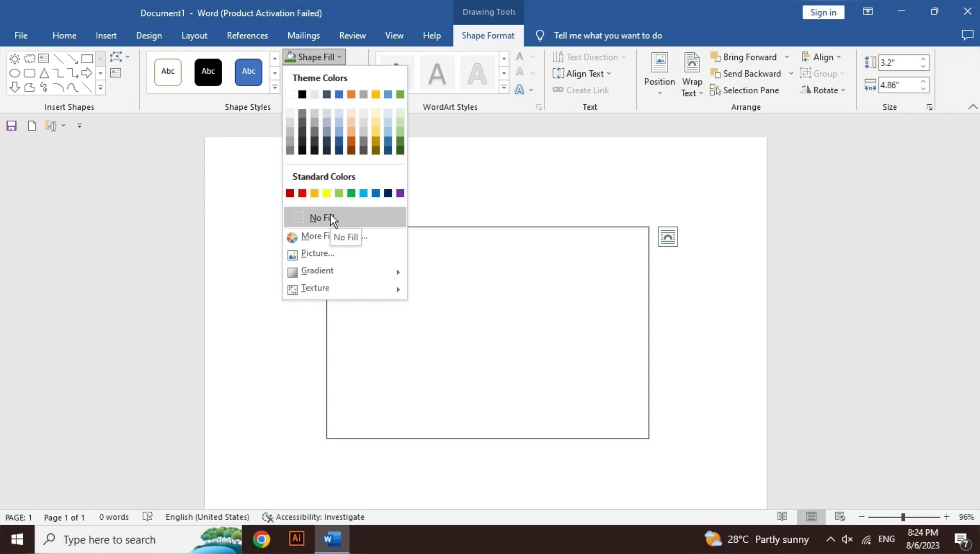
- Remove the rectangle's fill and generate sample paragraphs with =rand()
click(318, 218)
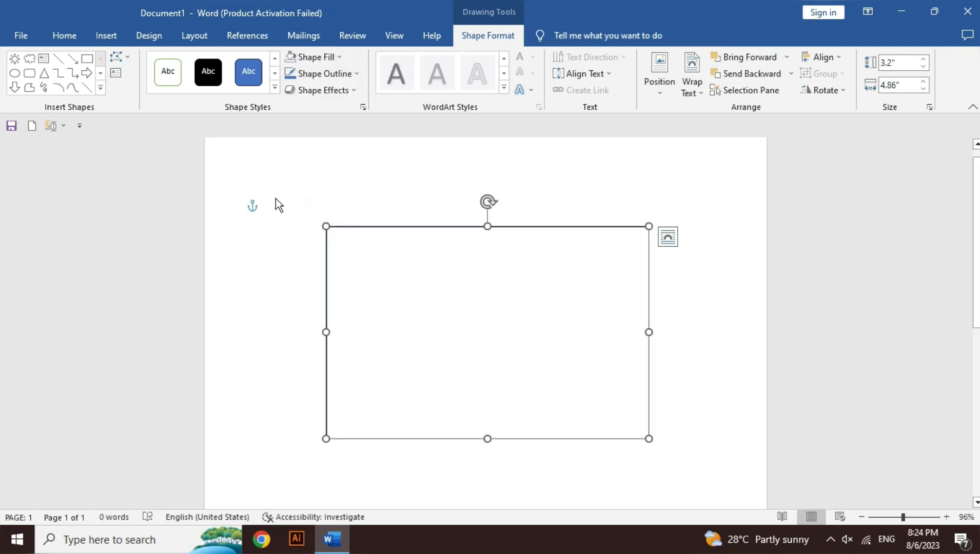
click(276, 199)
text(=r)
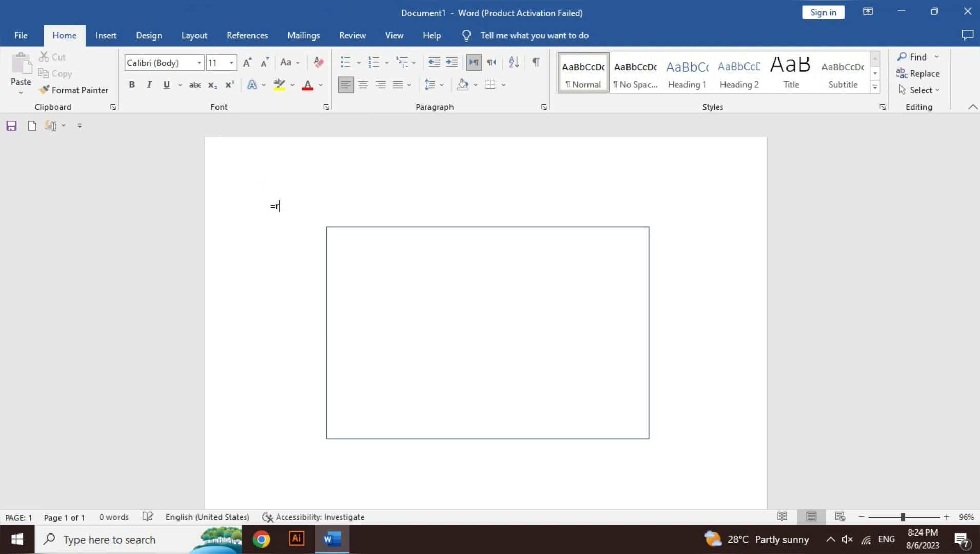
text(and())
key(Return)
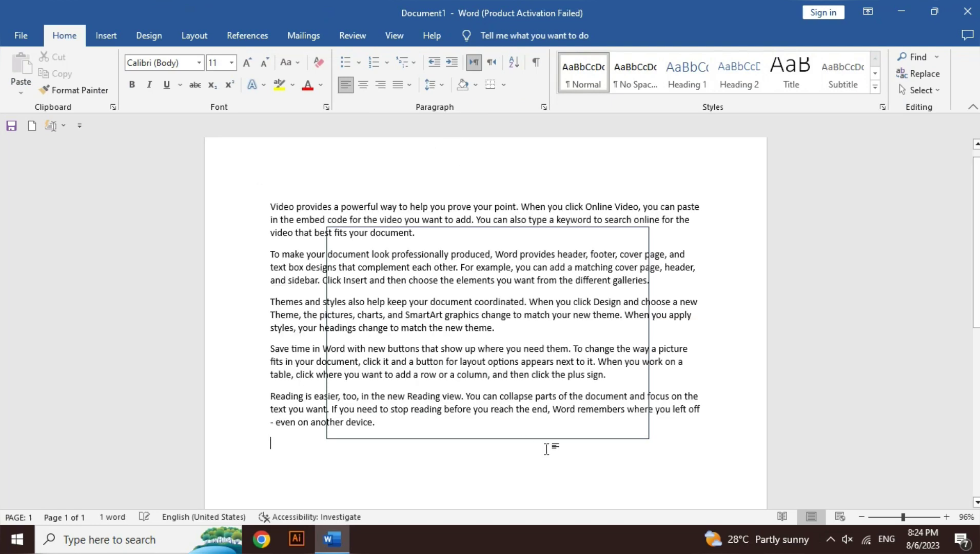
- Select the rectangle by its outline, try a grey fill, then remove it
click(538, 440)
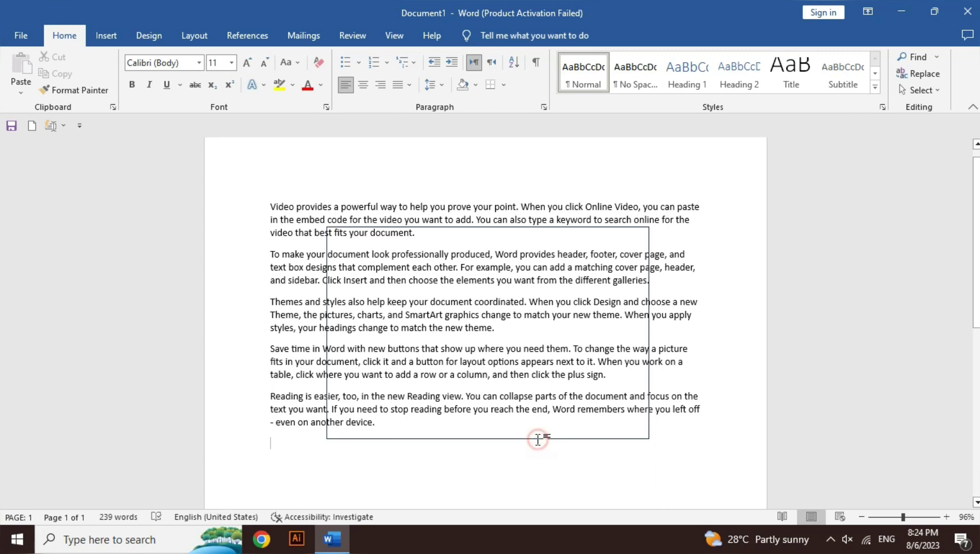
click(644, 438)
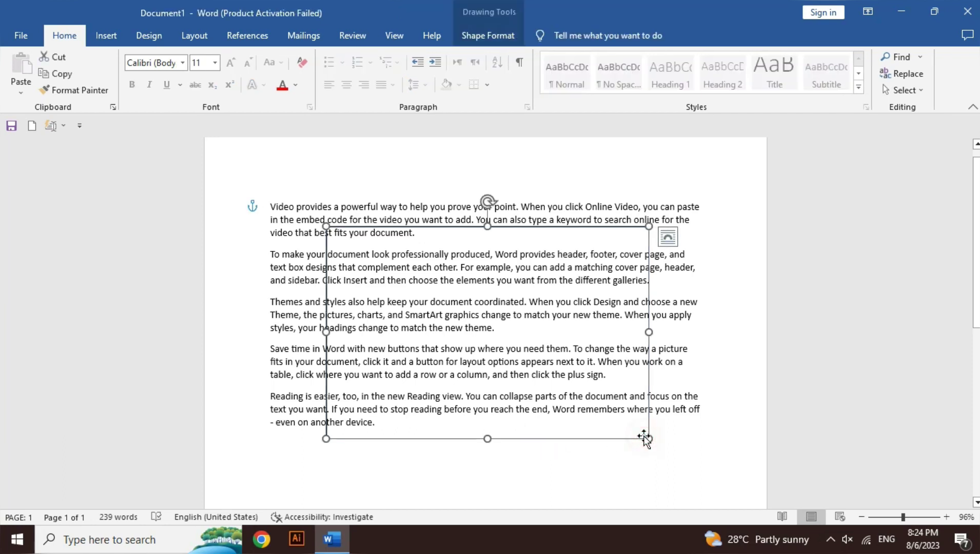
click(502, 33)
click(314, 72)
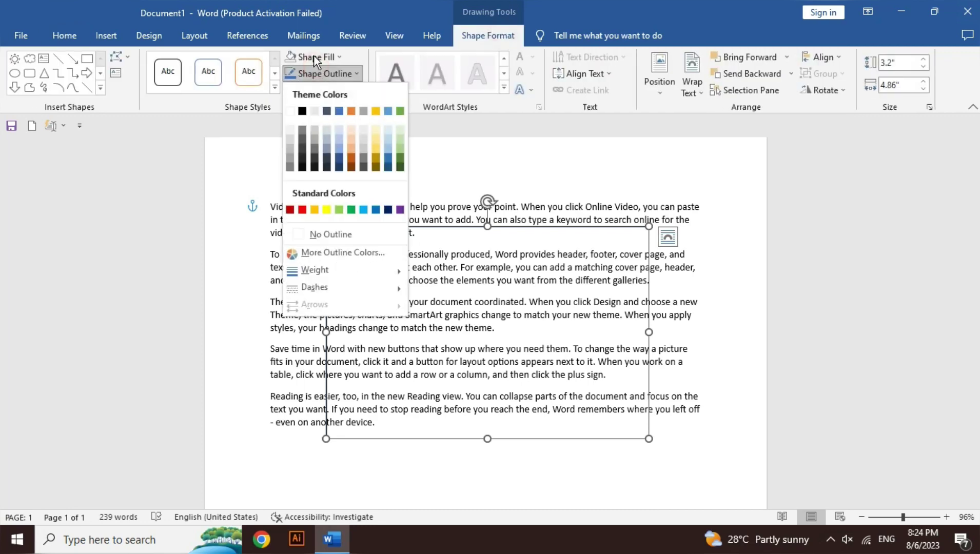
click(314, 56)
click(320, 122)
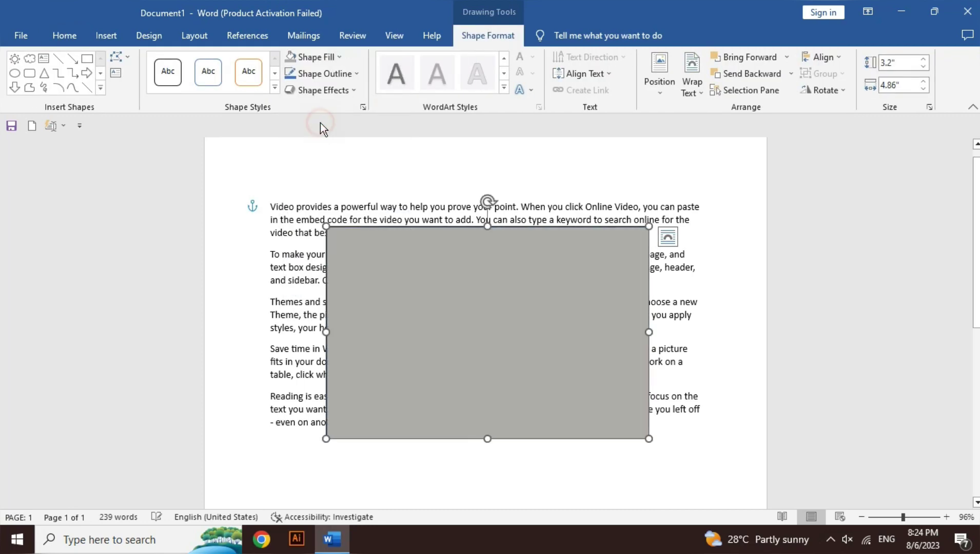
click(332, 57)
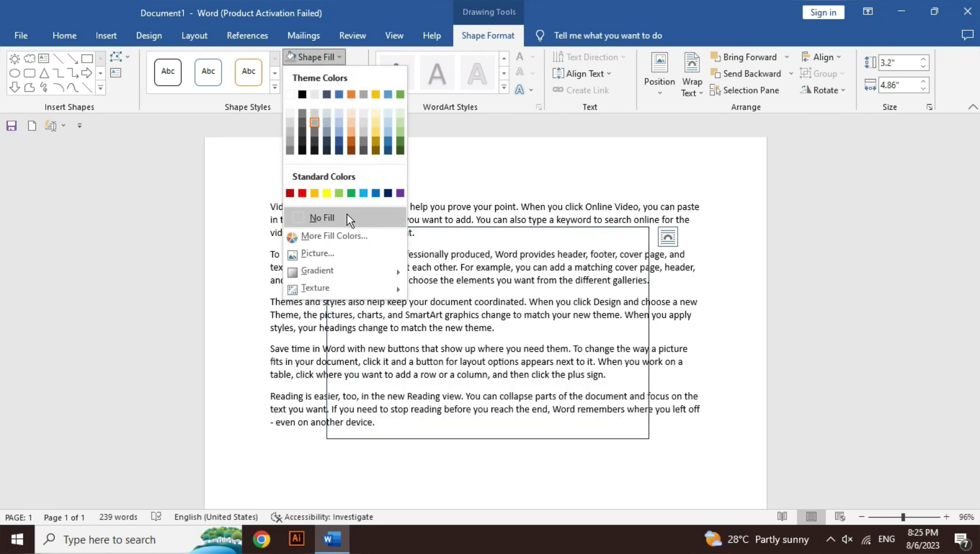
click(347, 214)
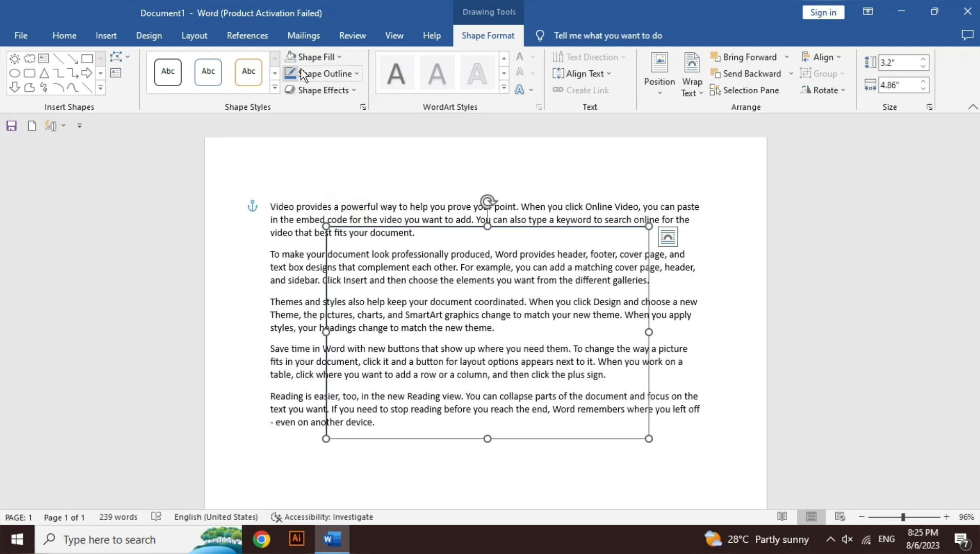
- Fill the rectangle light grey and move it below the last paragraph of text
click(314, 60)
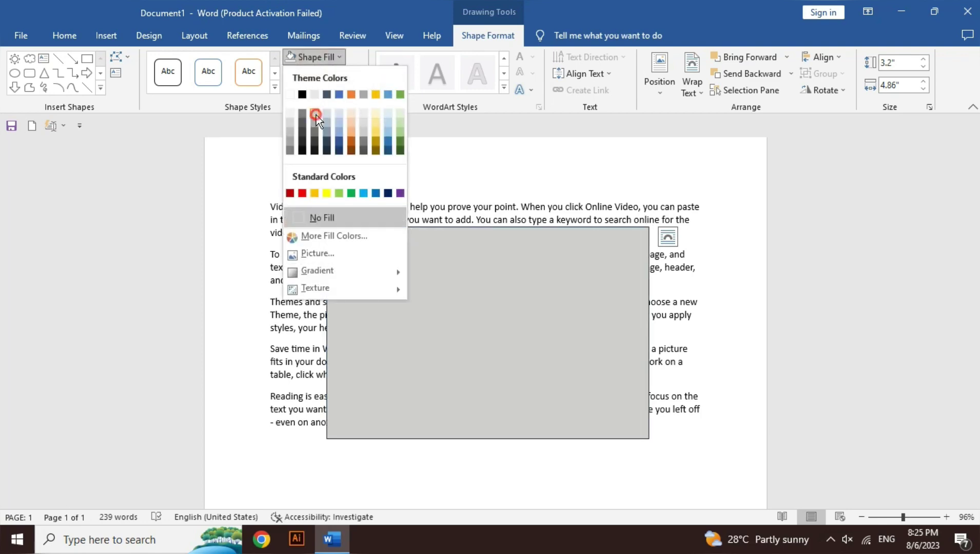
click(316, 115)
click(467, 287)
drag(484, 361, 471, 496)
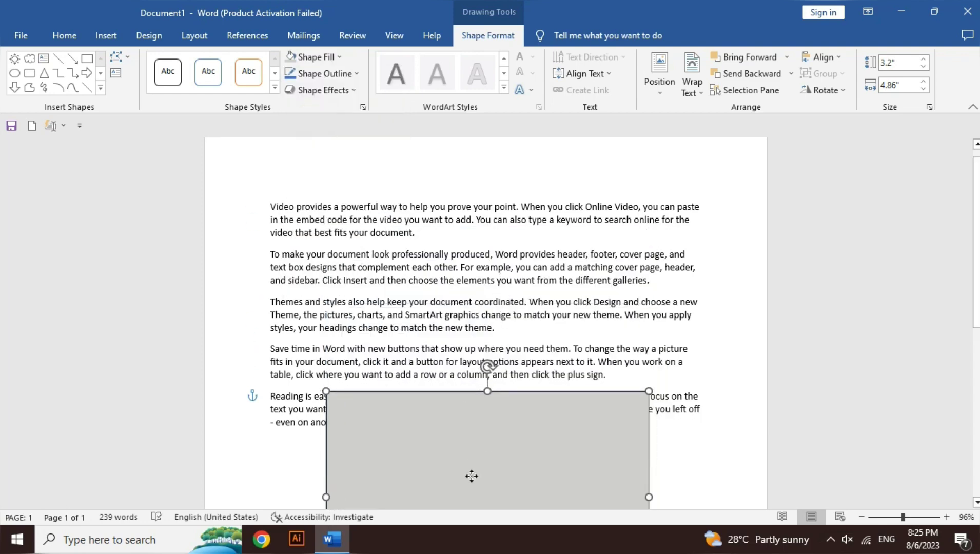
scroll(472, 496, down, 5)
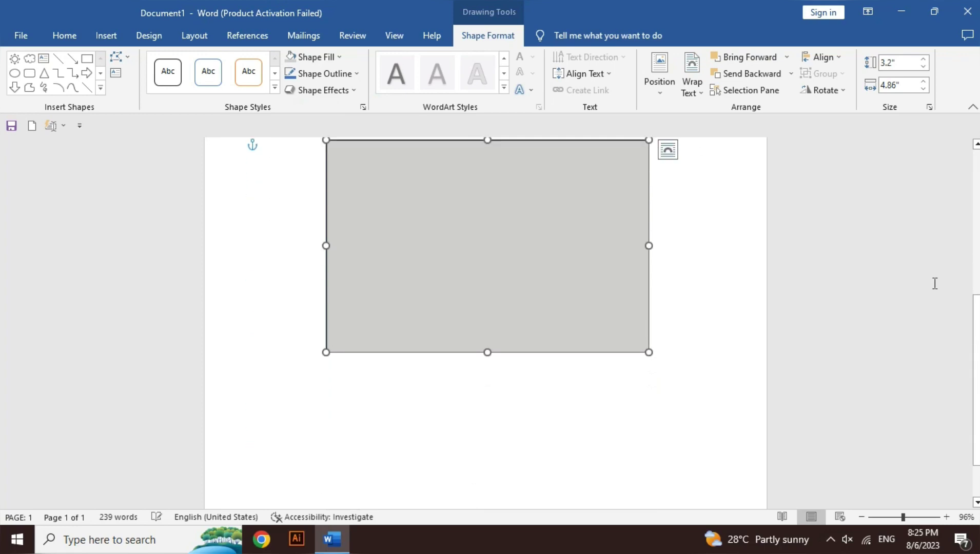
drag(555, 273, 563, 313)
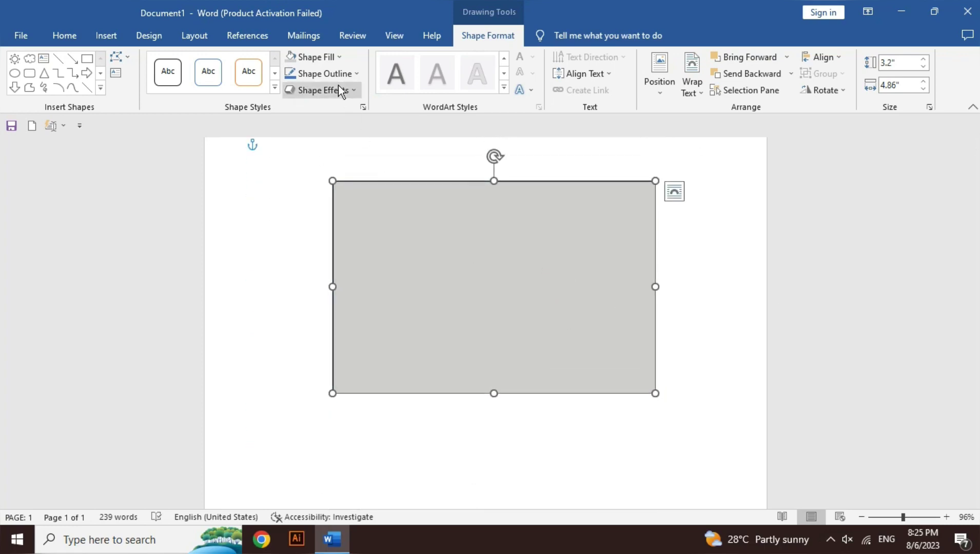
click(332, 61)
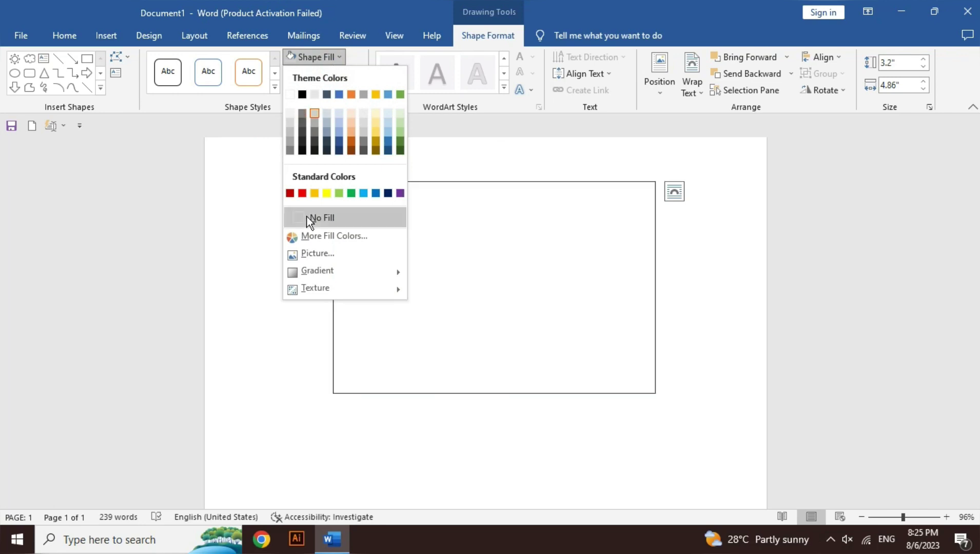
click(335, 258)
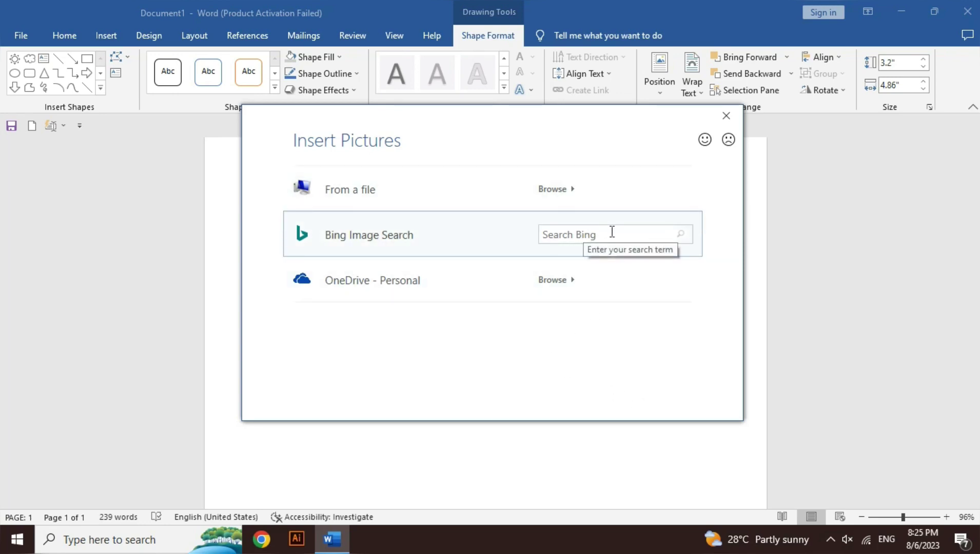
click(528, 199)
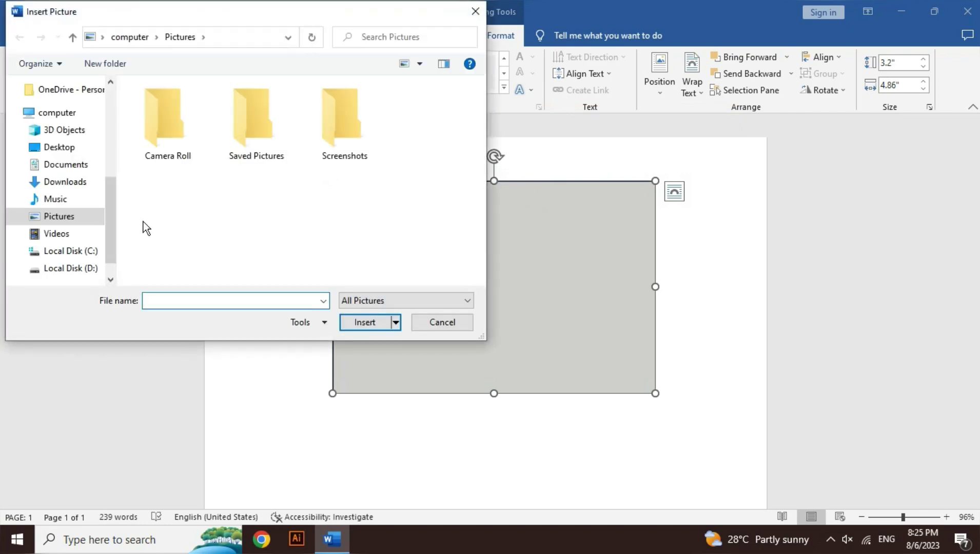
click(75, 184)
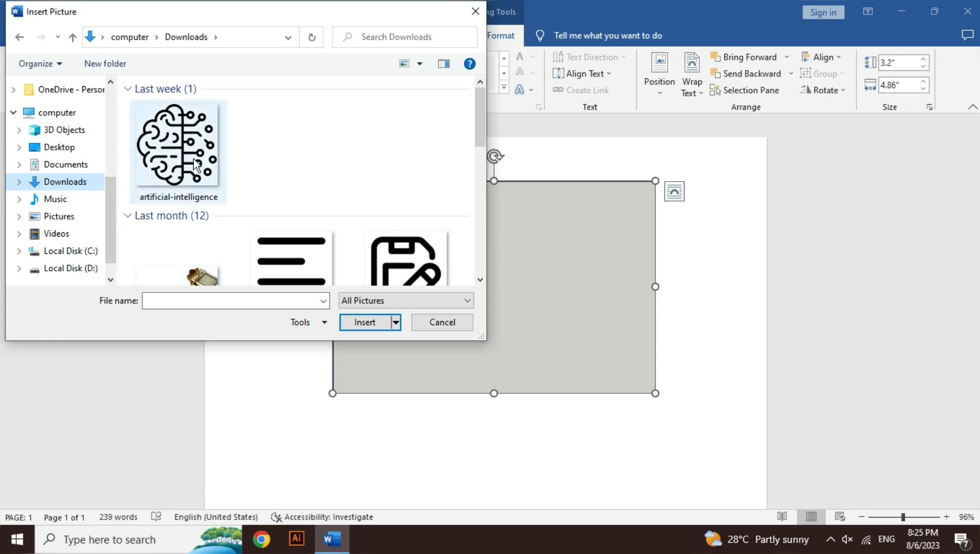
click(222, 187)
click(376, 321)
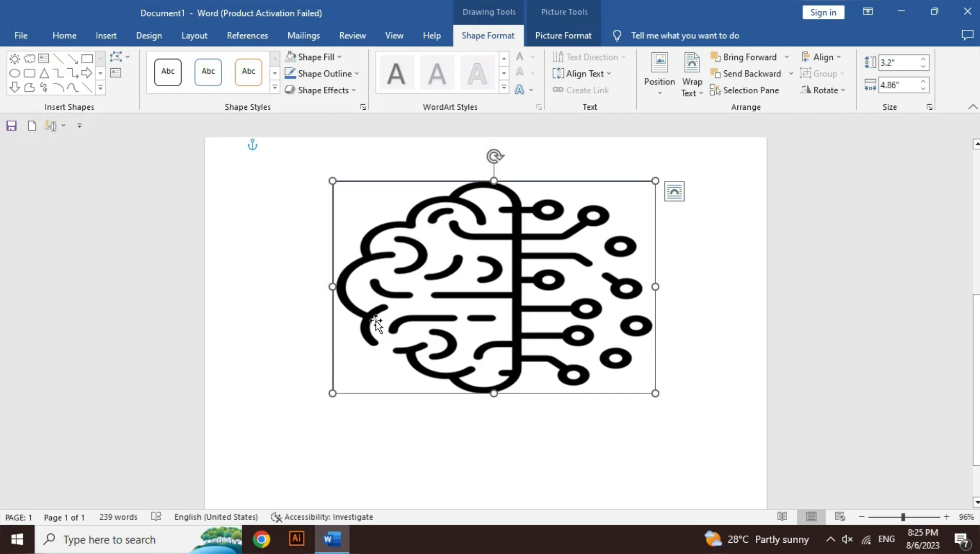
key(ctrl+z)
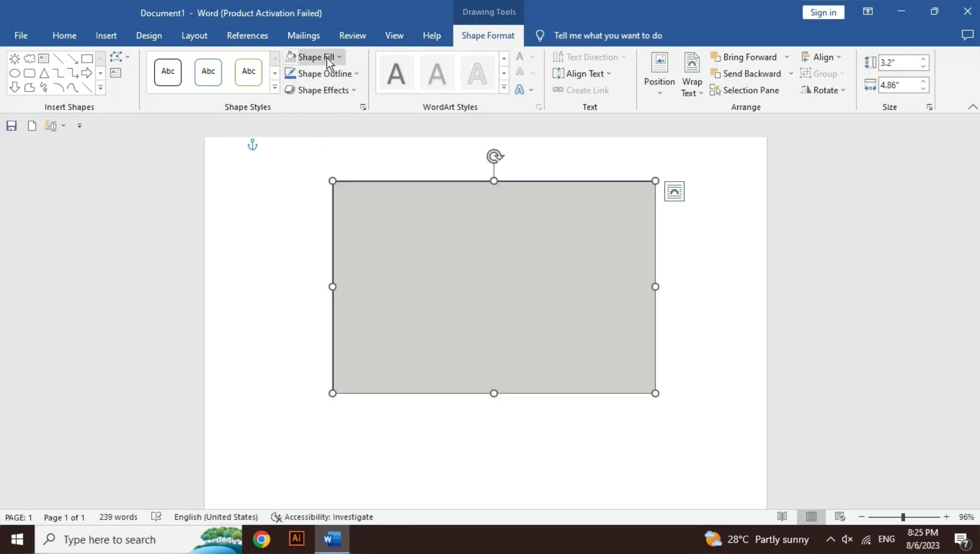
- Apply the fossil texture briefly, enlarge the rectangle to 4.04" by 5.45", and refill it light grey
click(326, 58)
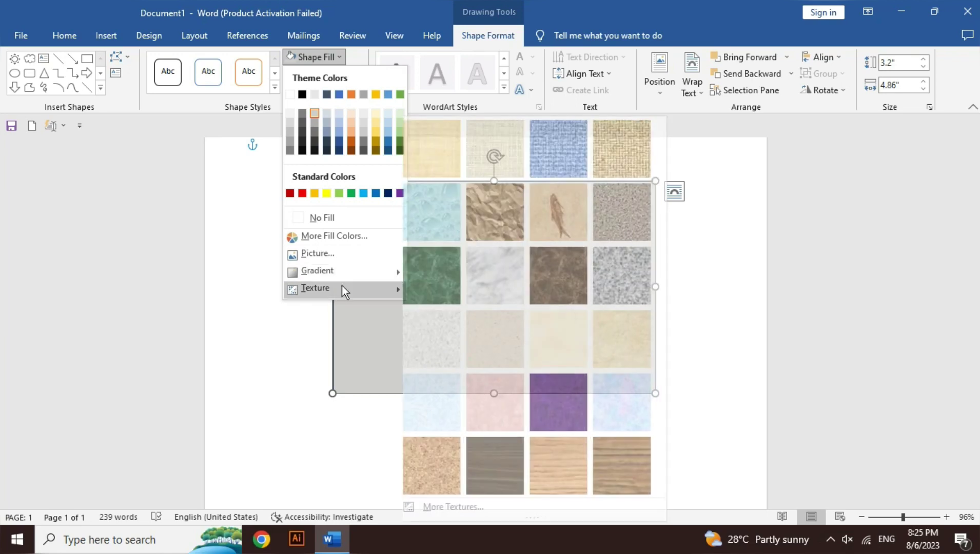
mouse_move(315, 288)
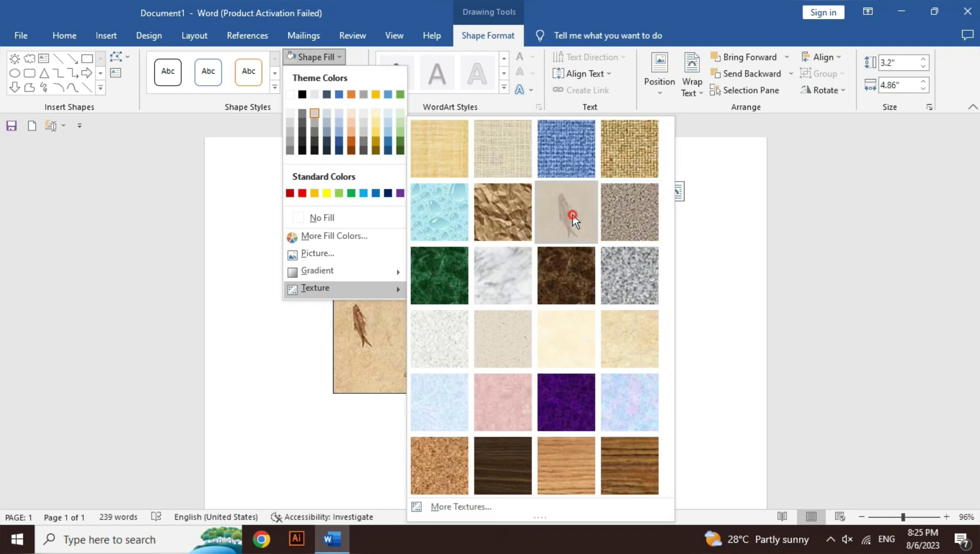
click(572, 215)
drag(655, 393, 694, 449)
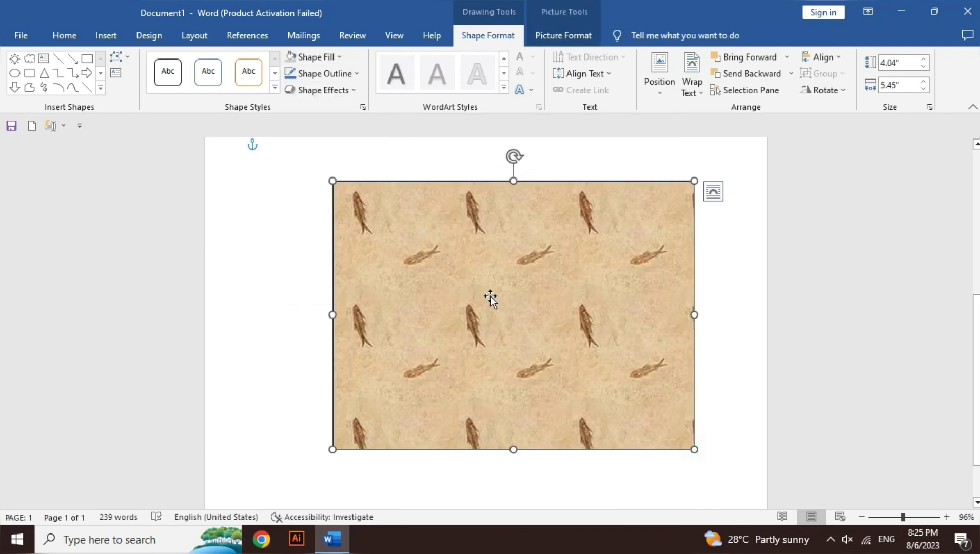
click(332, 56)
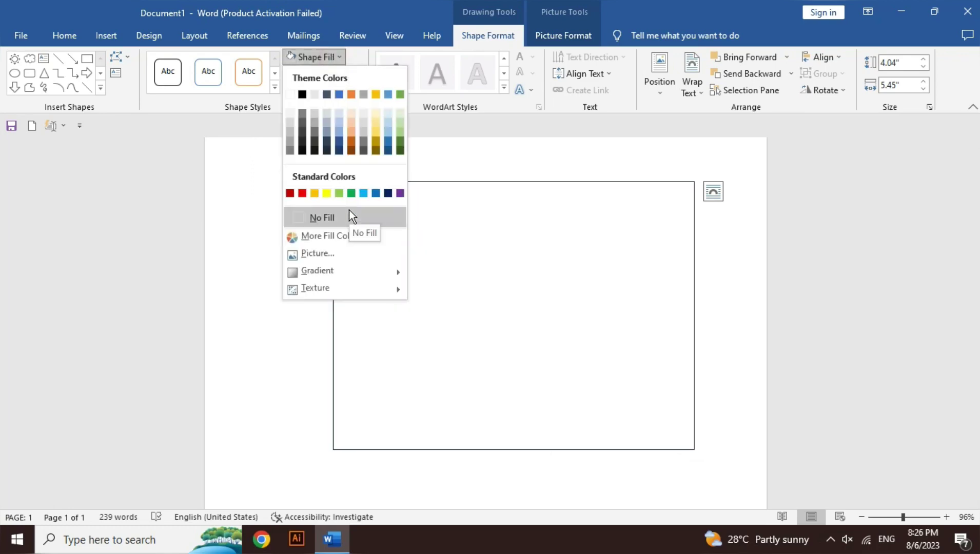
click(366, 120)
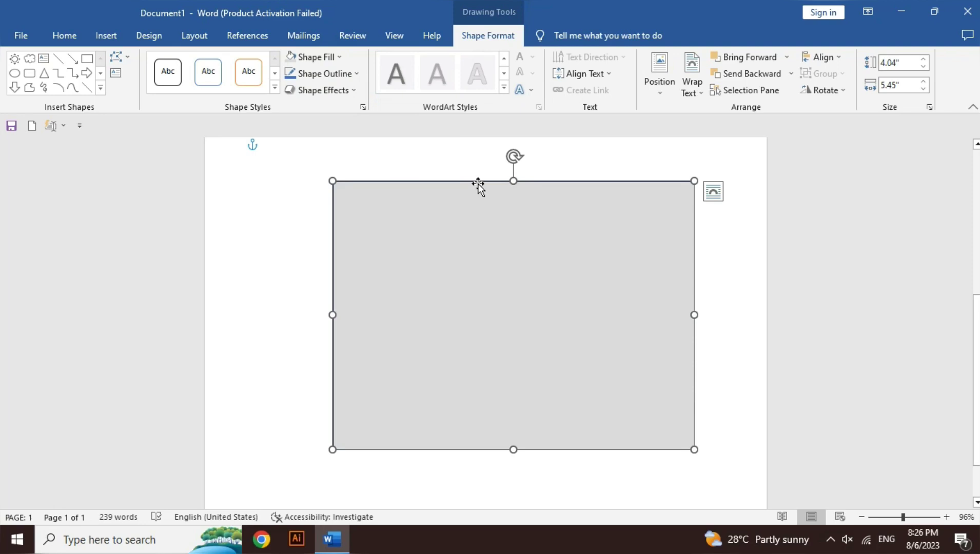
- Give the grey rectangle a black outline with a 6 pt weight
click(340, 75)
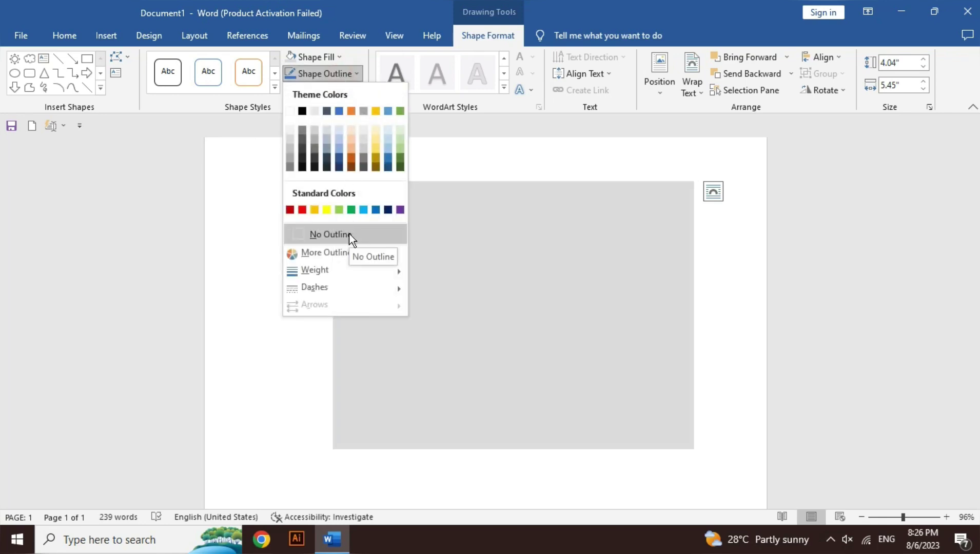
click(303, 111)
click(316, 72)
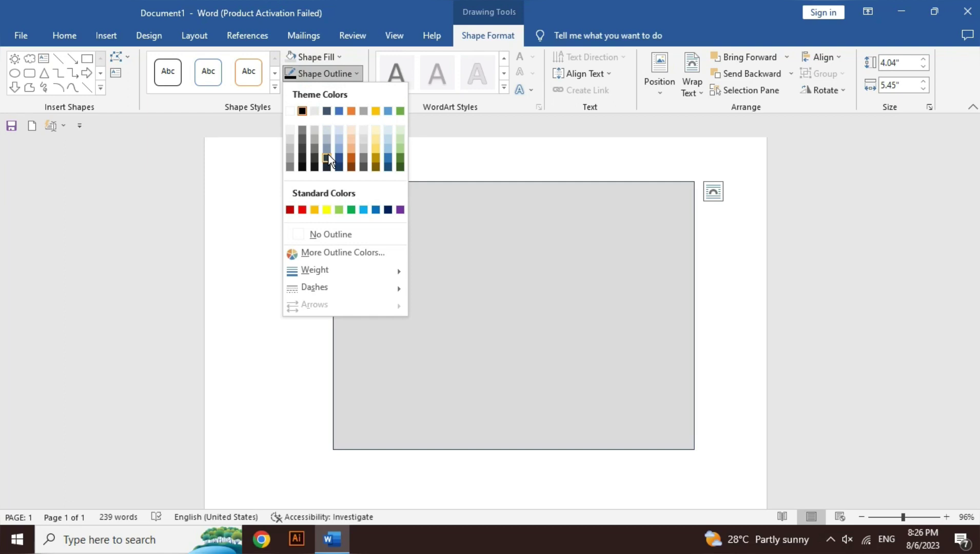
mouse_move(314, 270)
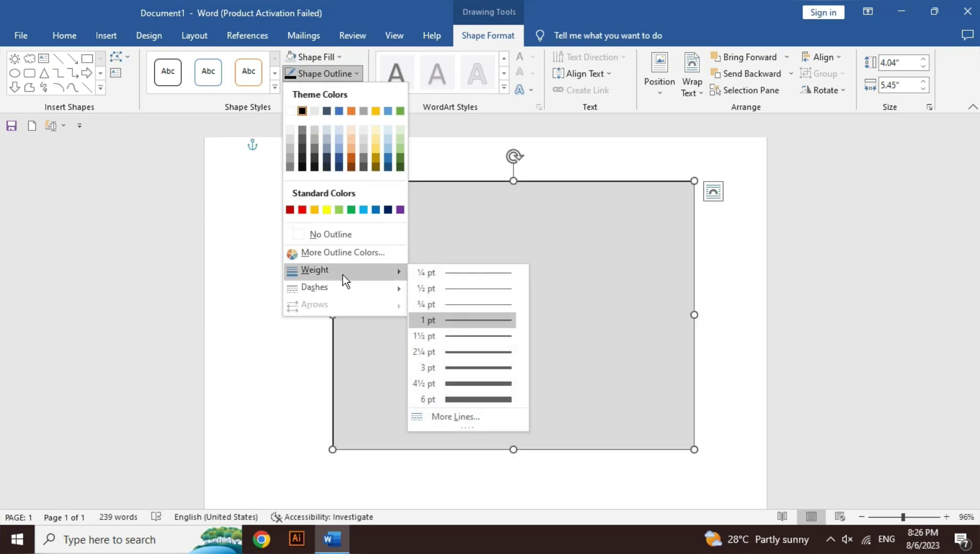
click(476, 400)
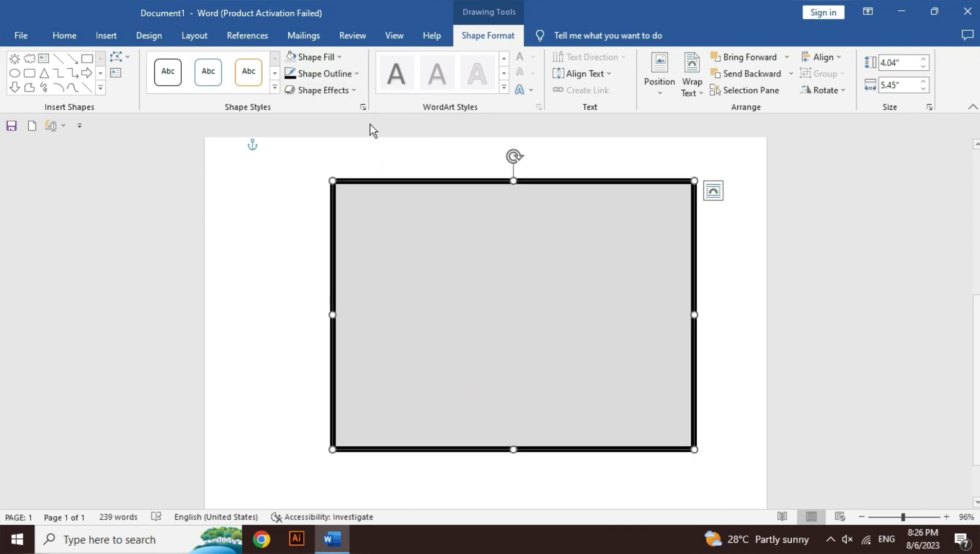
click(349, 77)
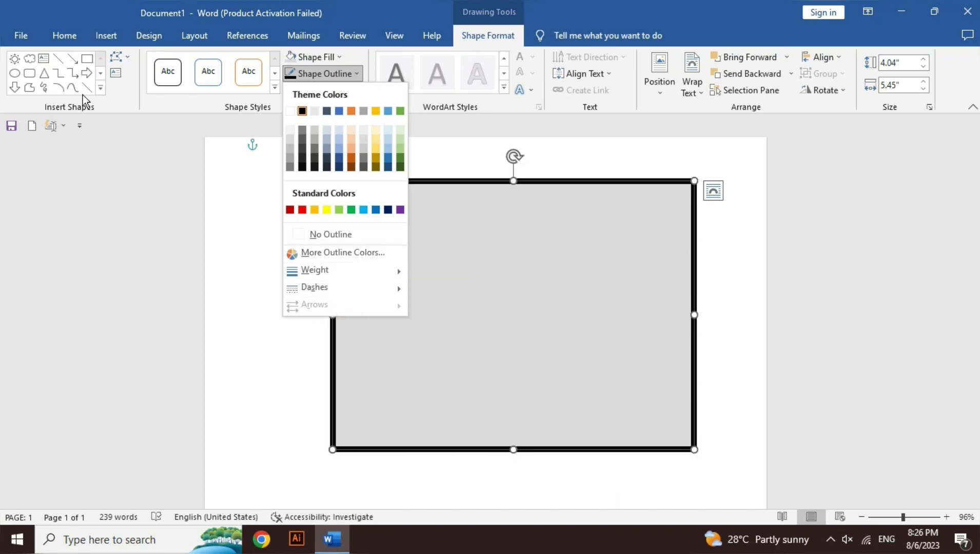
- Draw a 2.85" vertical line left of the rectangle and make it 4½ pt thick
click(58, 58)
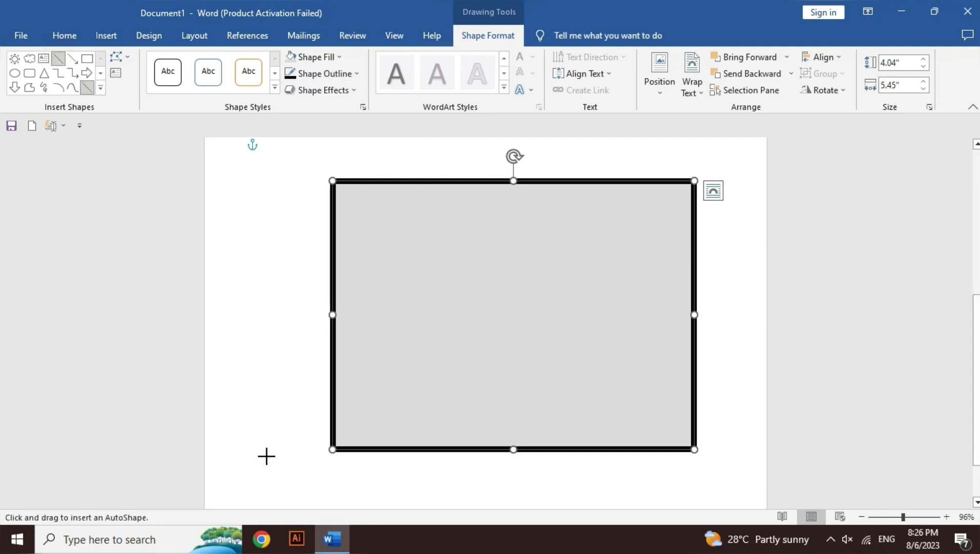
drag(280, 271, 280, 460)
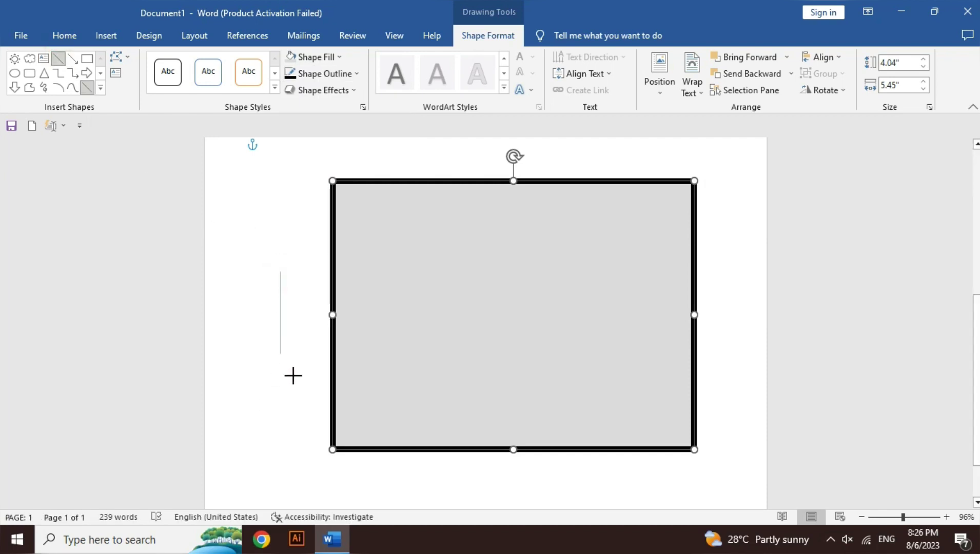
click(344, 74)
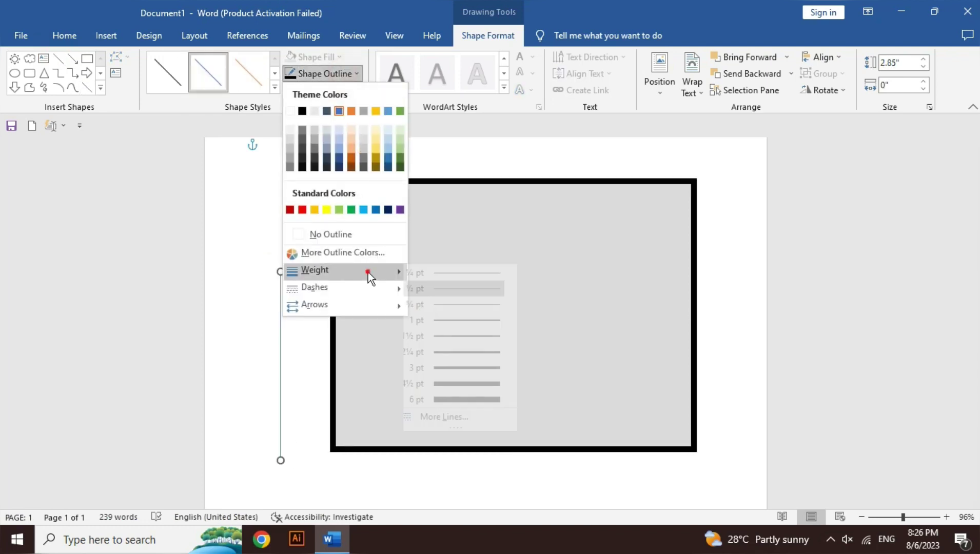
click(464, 382)
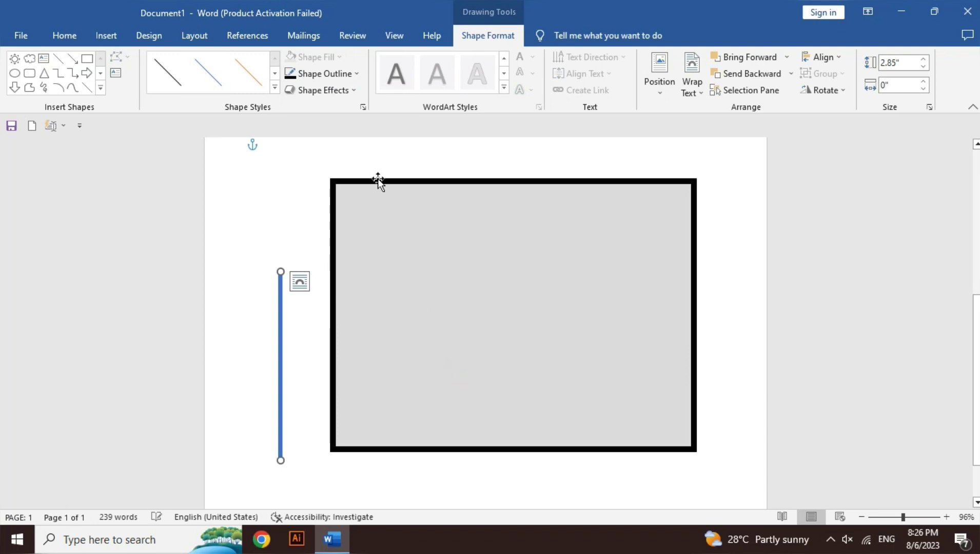
- Give the line an arrowhead and red colour, then delete it
click(344, 72)
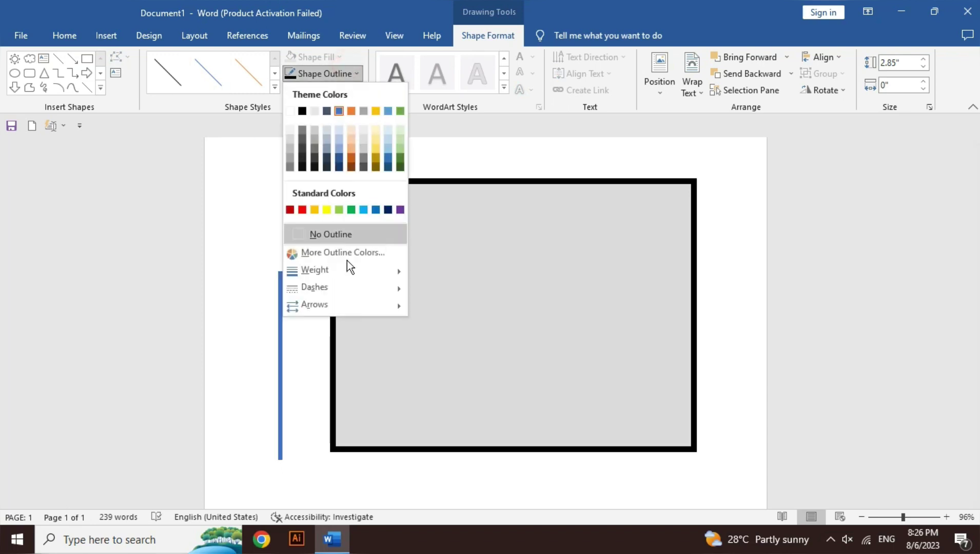
mouse_move(340, 305)
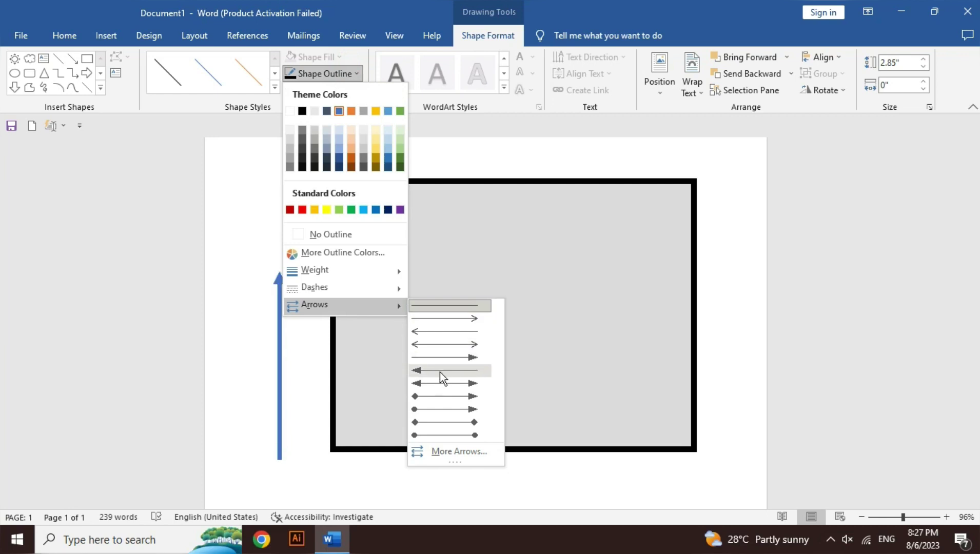
click(442, 410)
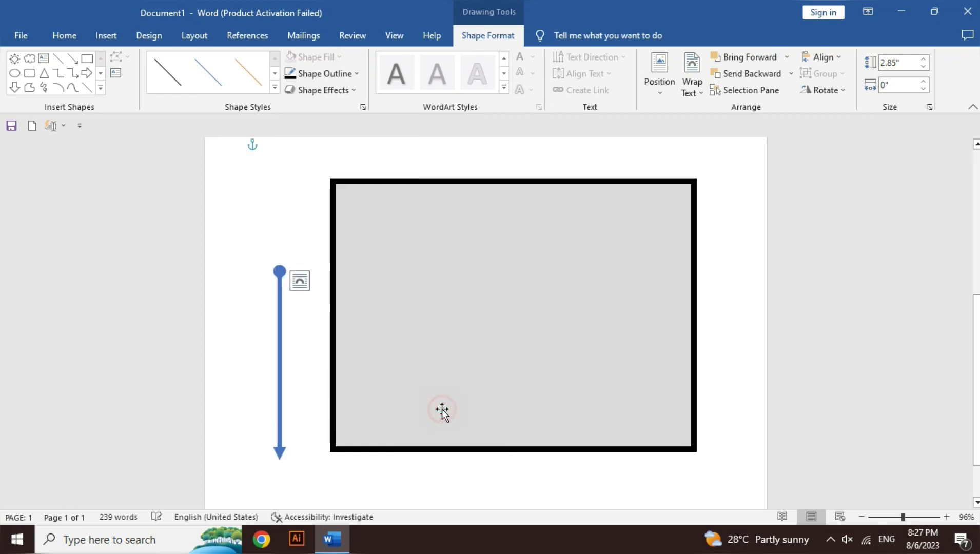
click(355, 352)
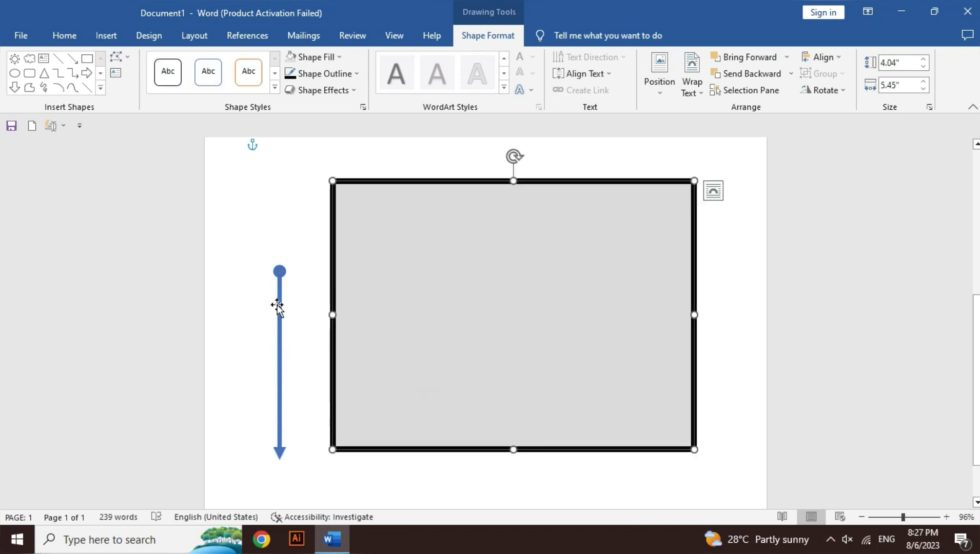
click(280, 311)
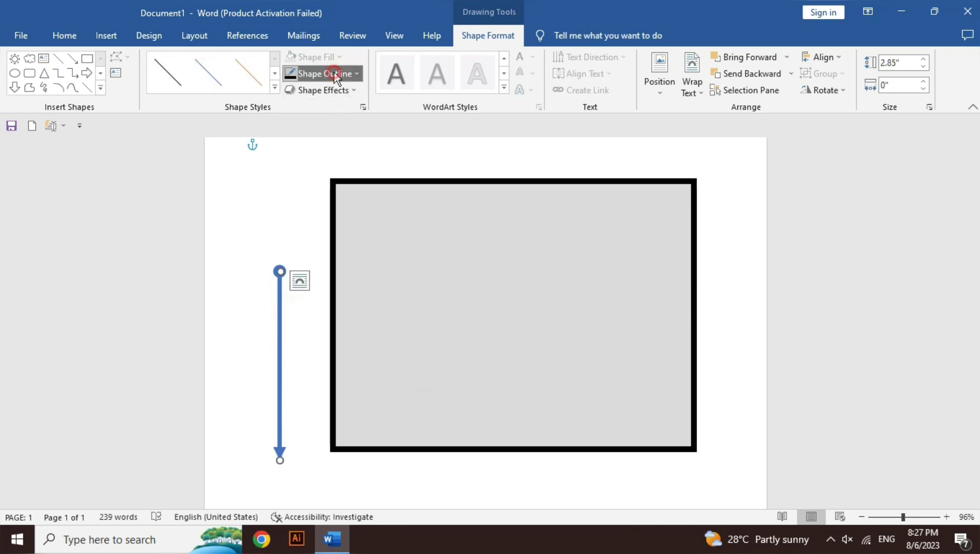
click(328, 73)
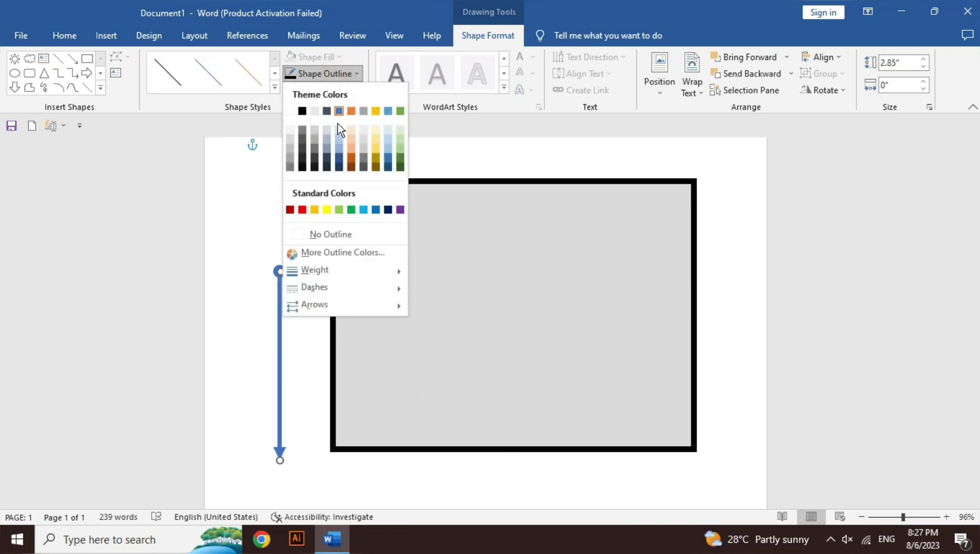
click(302, 207)
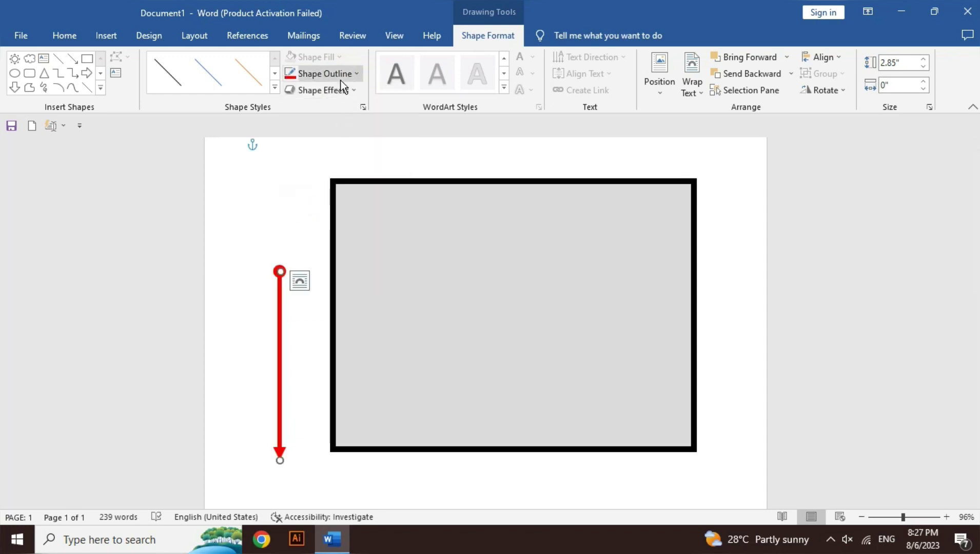
key(Delete)
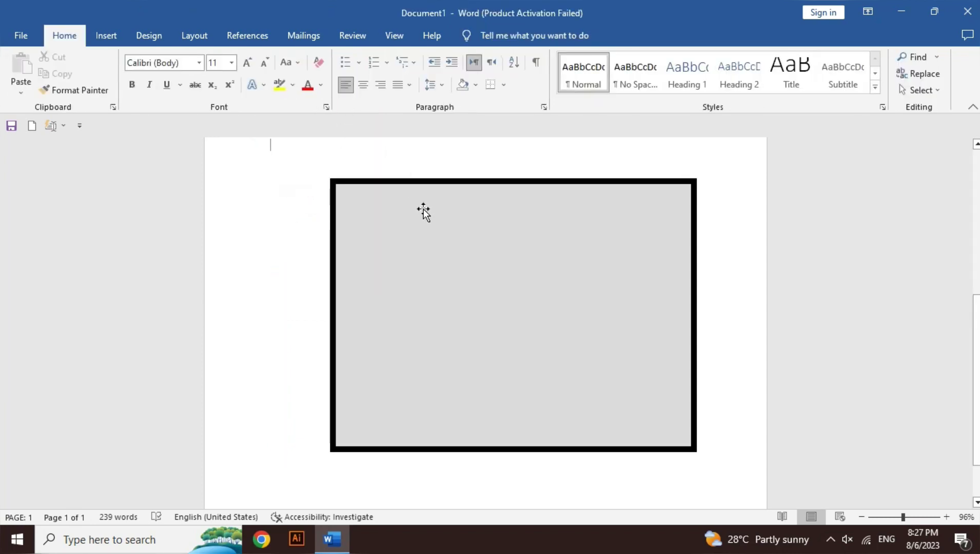
- Select the grey rectangle and browse custom outline colours, cancelling without a change
click(456, 204)
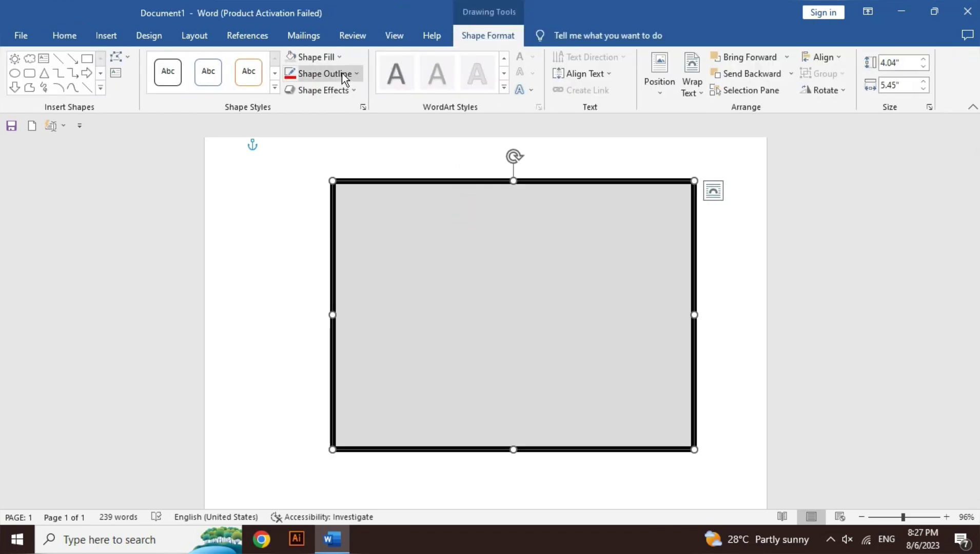
click(333, 75)
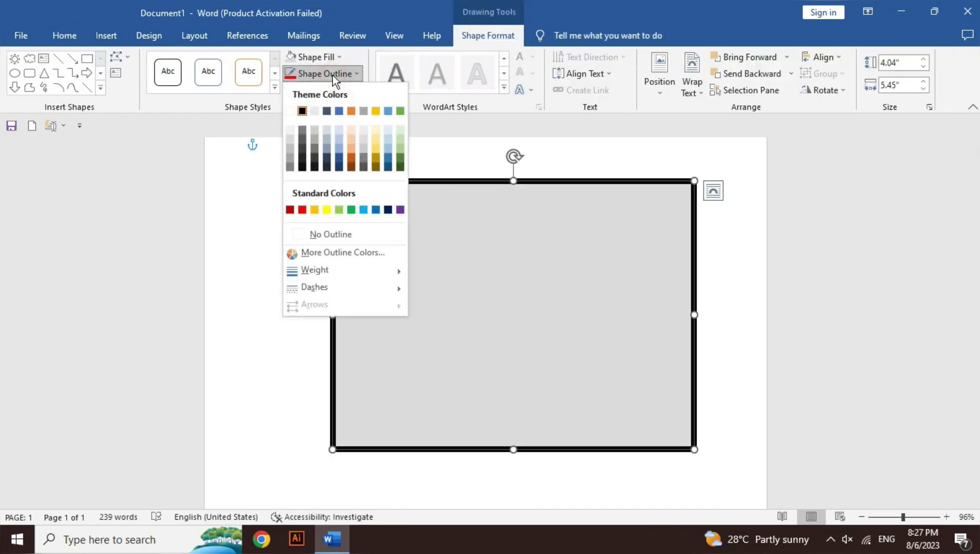
click(359, 253)
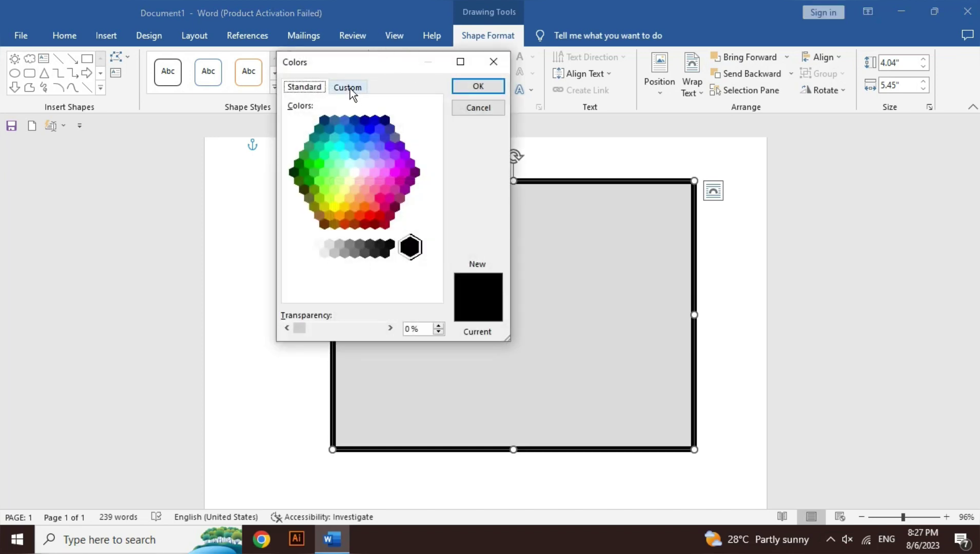
click(350, 88)
key(Escape)
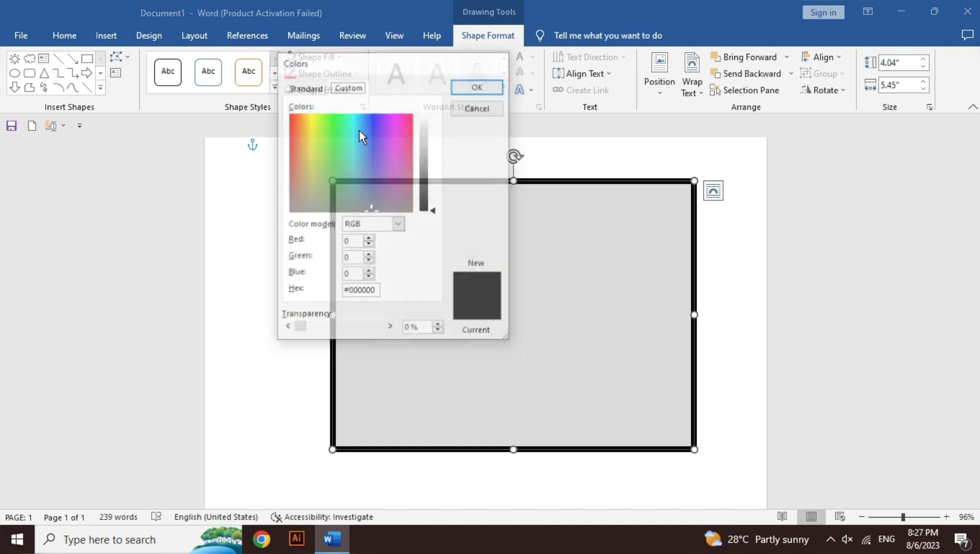
- Fill the rectangle with custom purple #C739E3, then undo it back to light grey
click(333, 56)
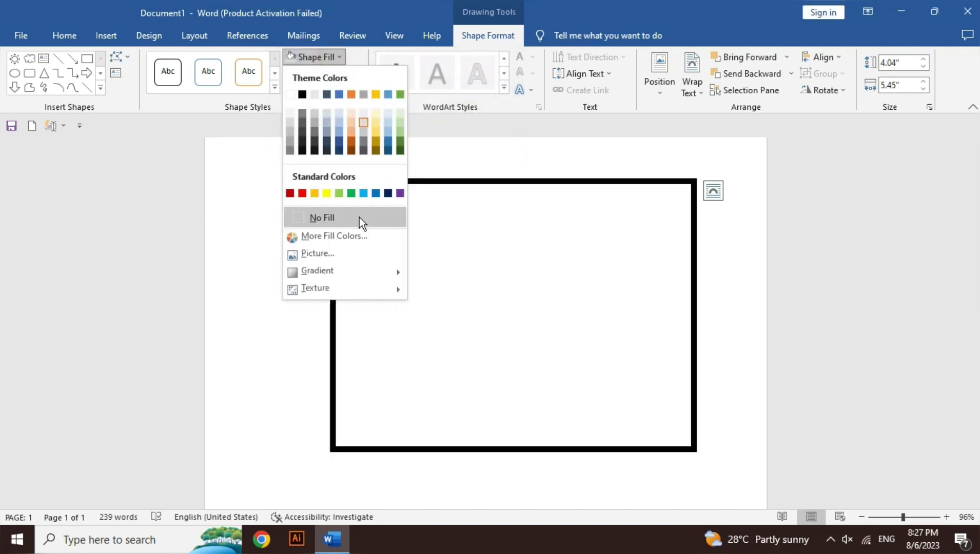
click(352, 237)
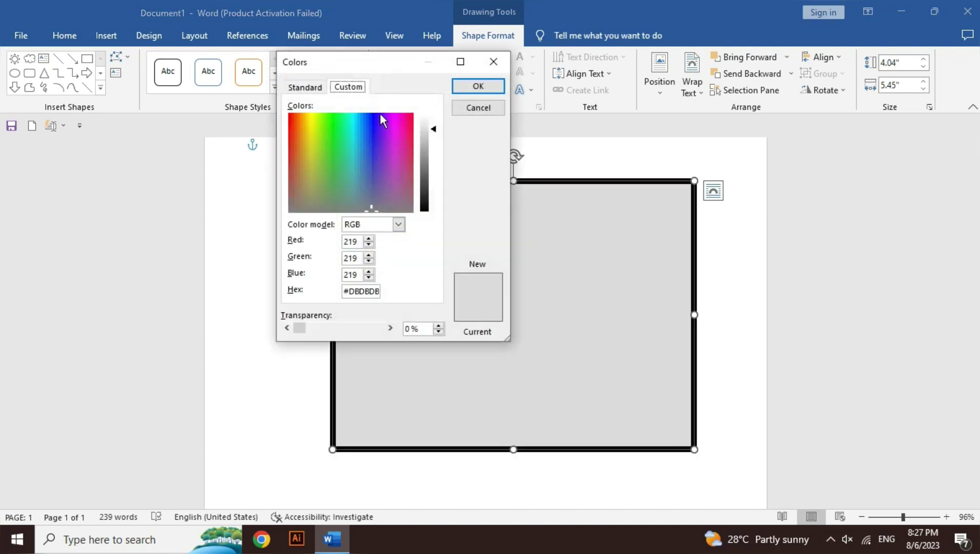
mouse_move(372, 158)
mouse_down()
mouse_move(389, 136)
mouse_move(434, 159)
mouse_up()
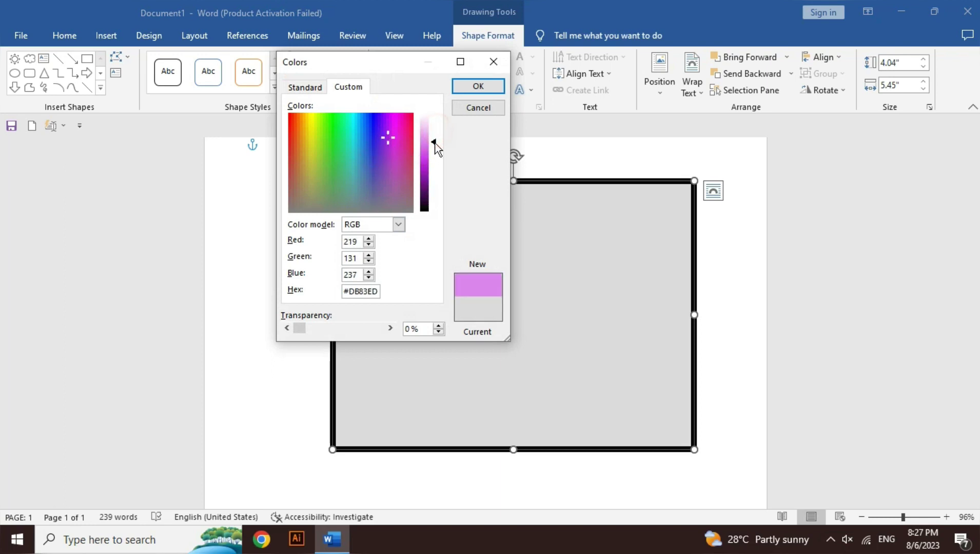
click(476, 86)
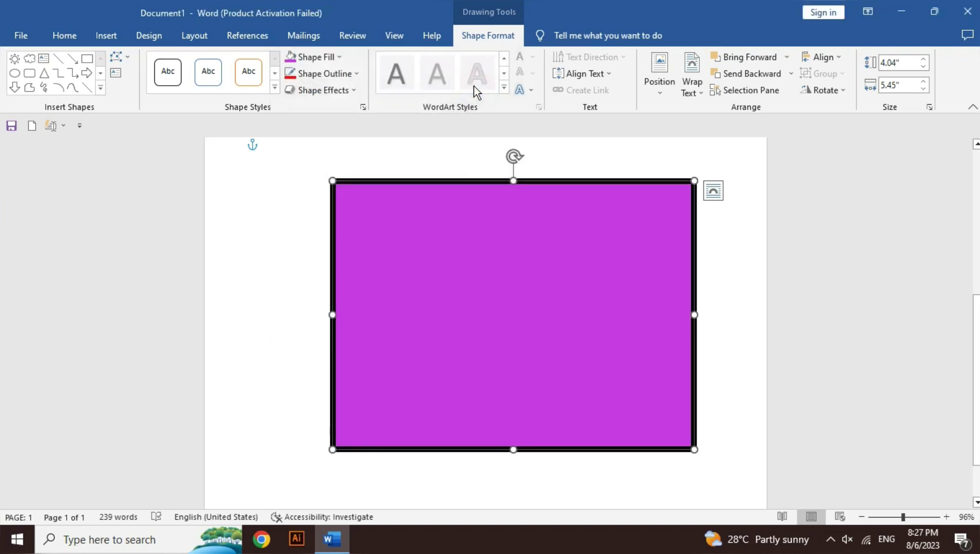
key(ctrl+z)
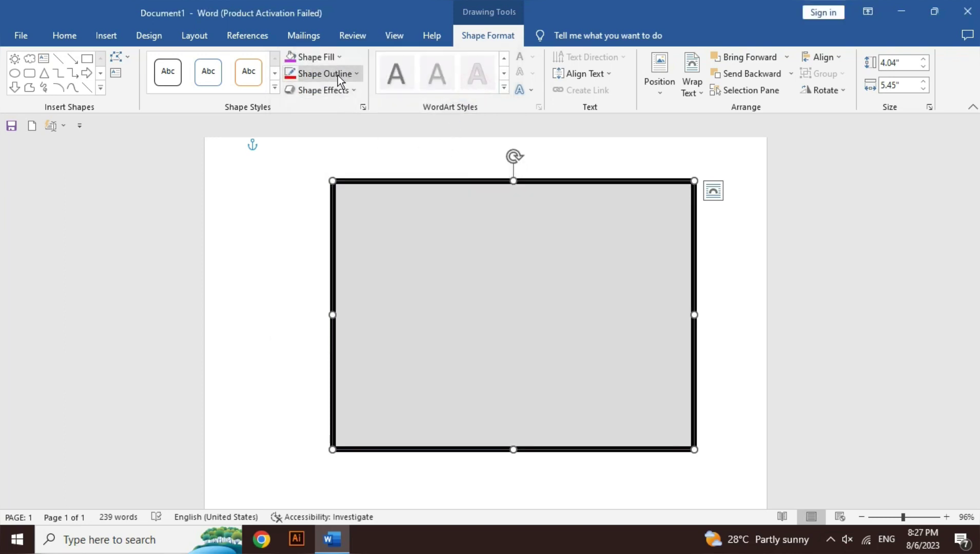
click(338, 75)
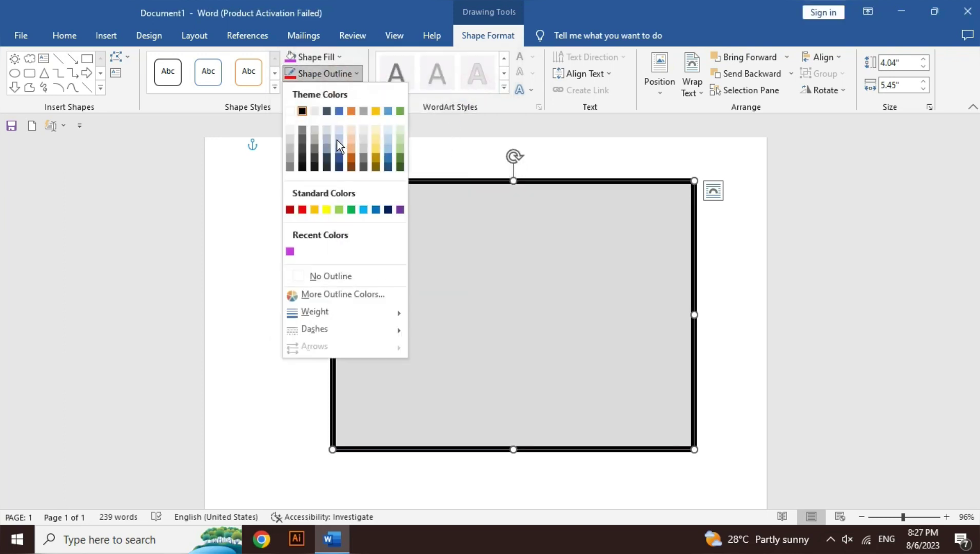
- Remove the rectangle's outline and browse the preset and shadow shape effects
click(329, 276)
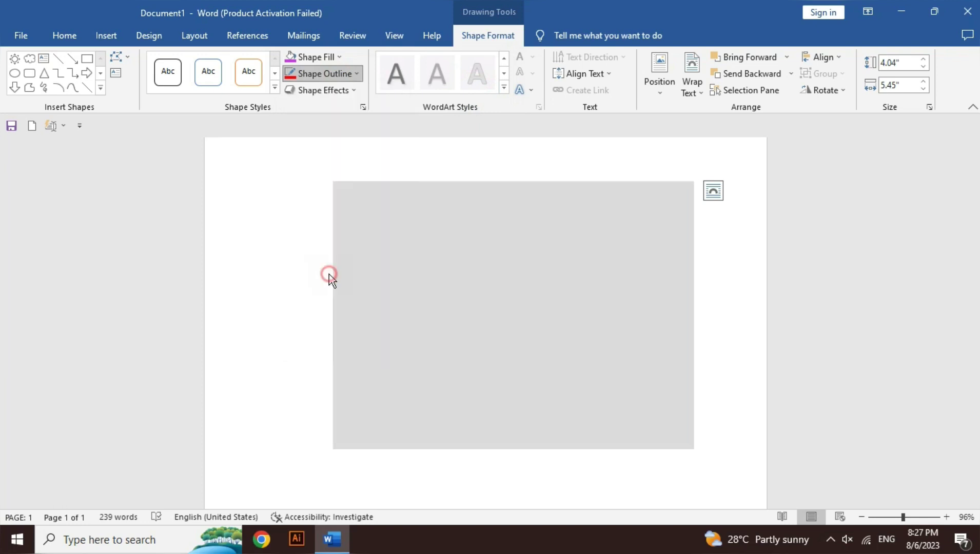
click(336, 93)
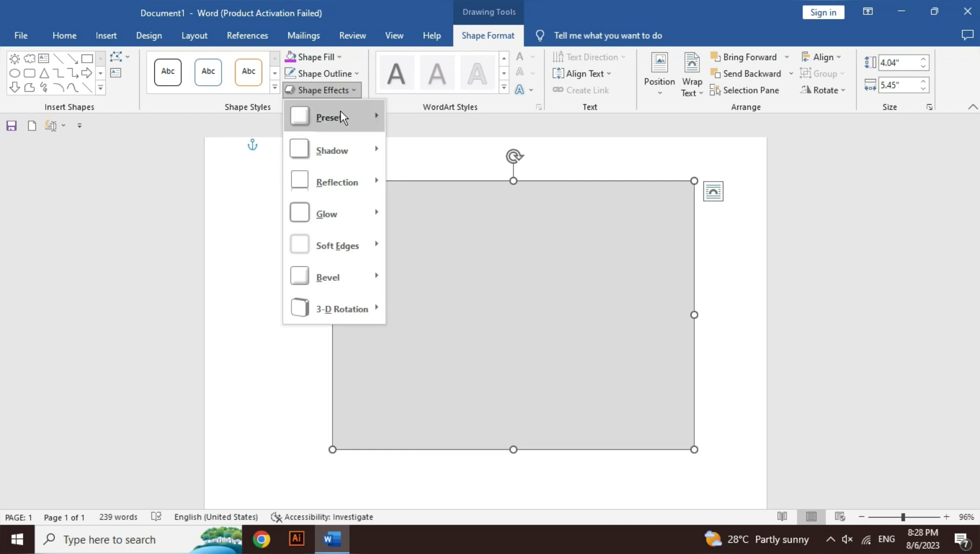
click(342, 114)
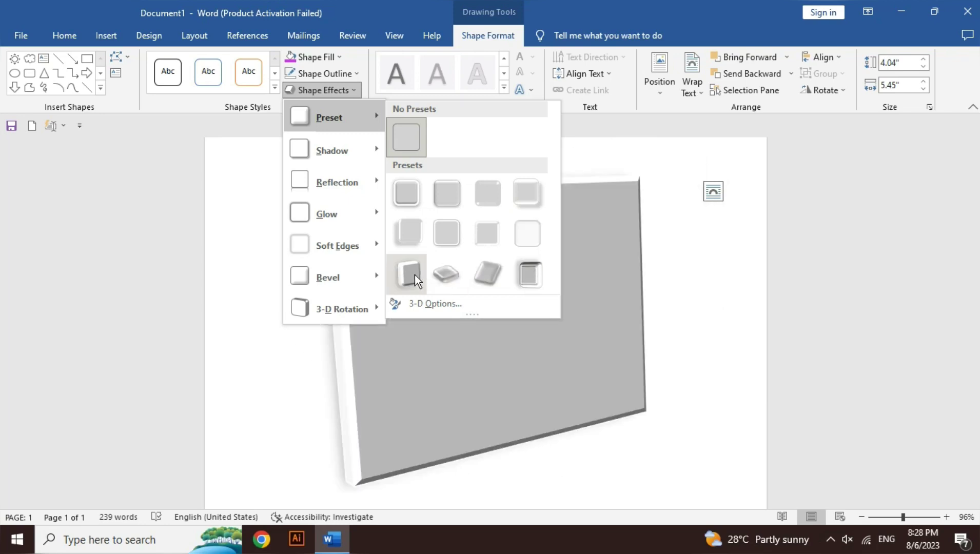
click(352, 154)
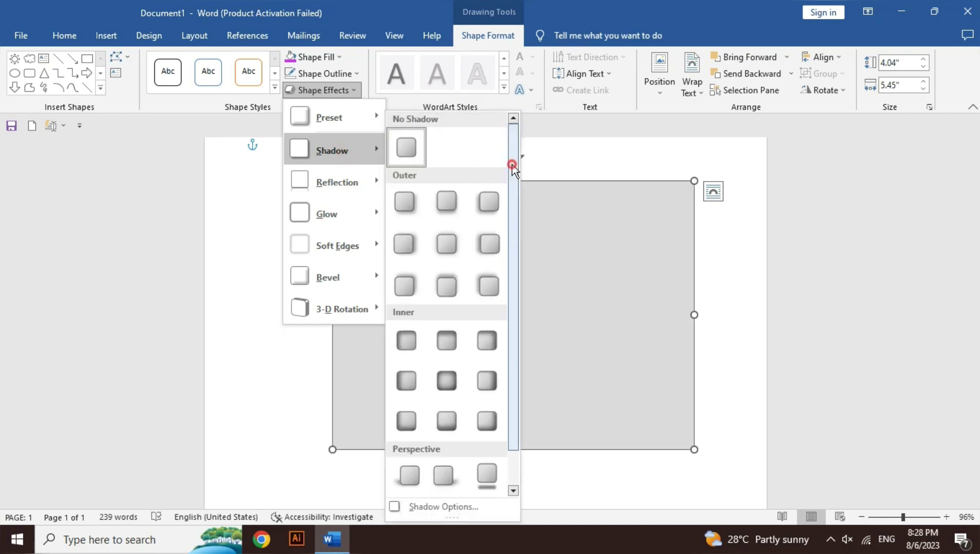
drag(511, 164, 527, 254)
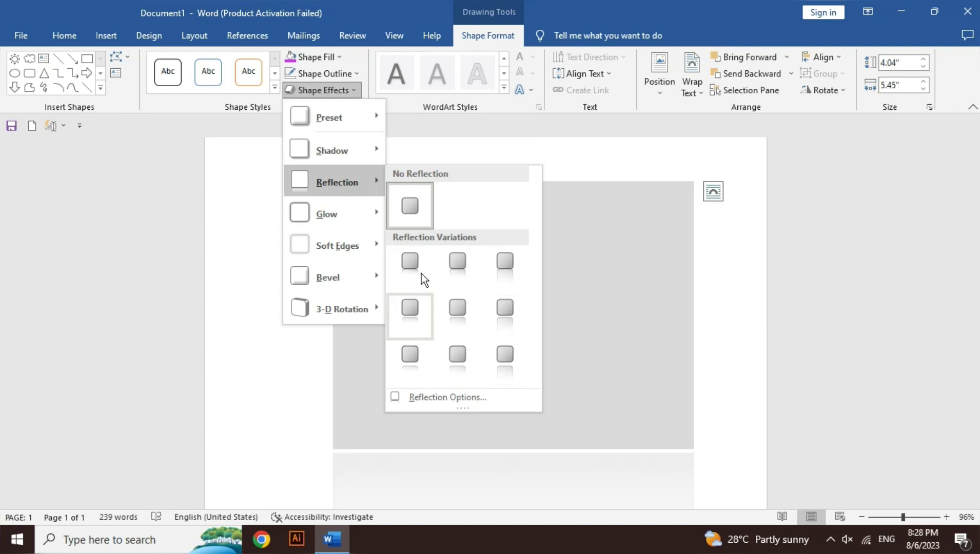
mouse_move(333, 213)
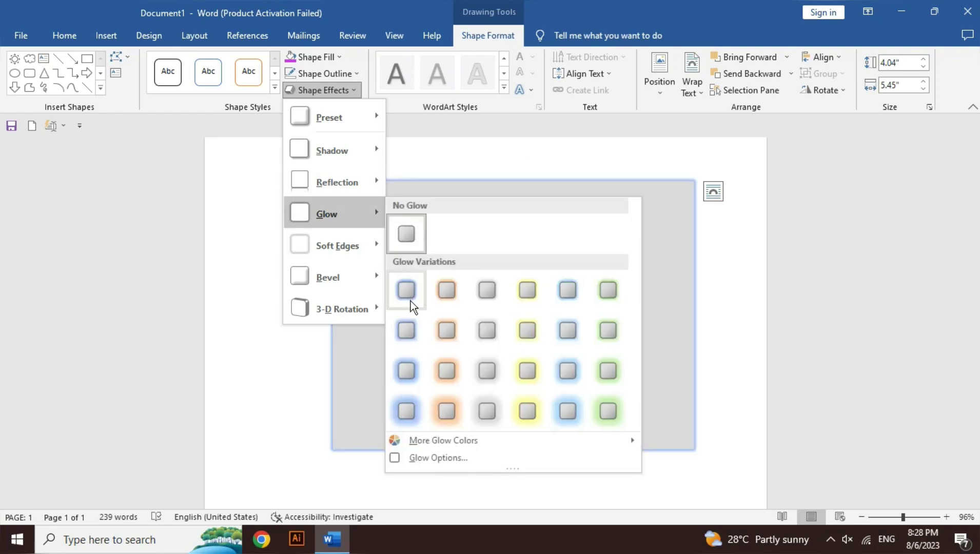
- Try a blue glow, then an 18 pt grey glow, and finally set No Glow
click(410, 300)
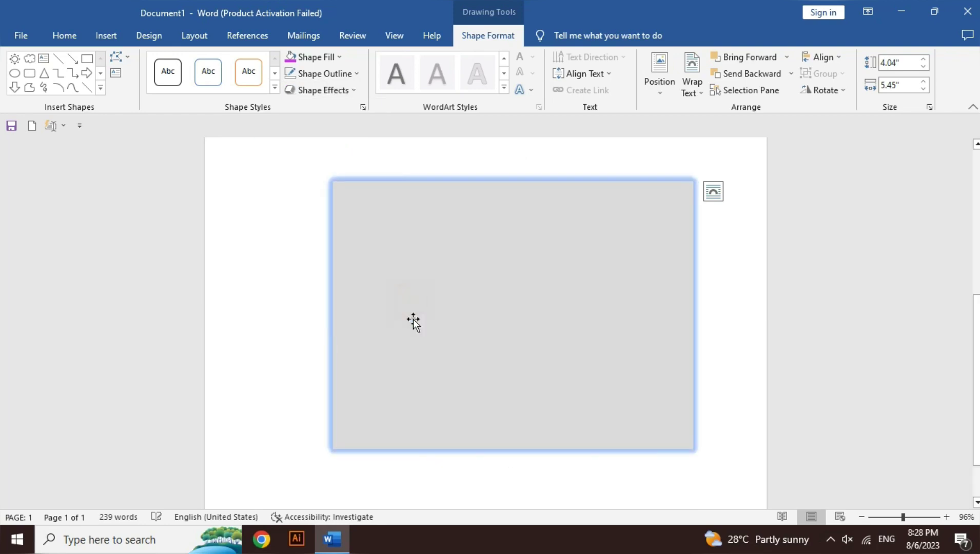
click(340, 94)
mouse_move(326, 213)
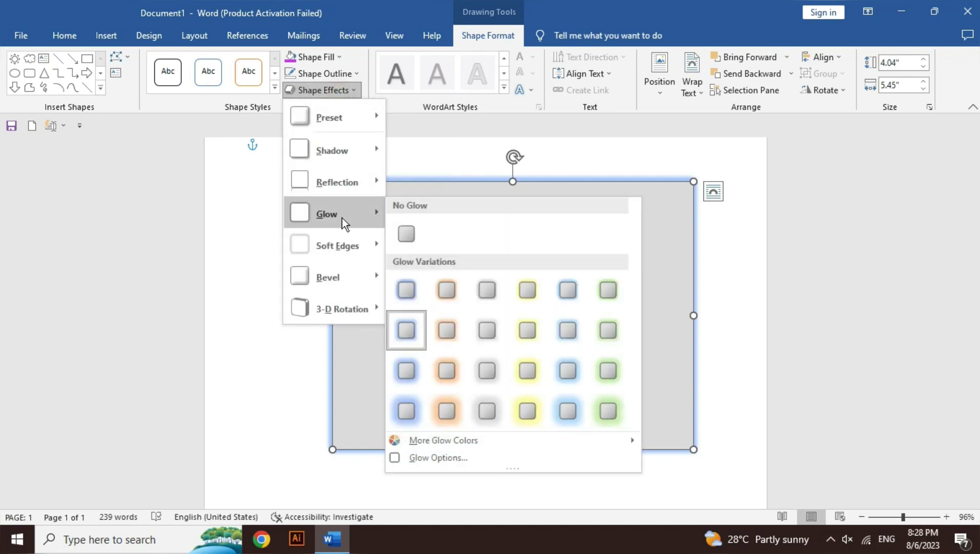
click(487, 411)
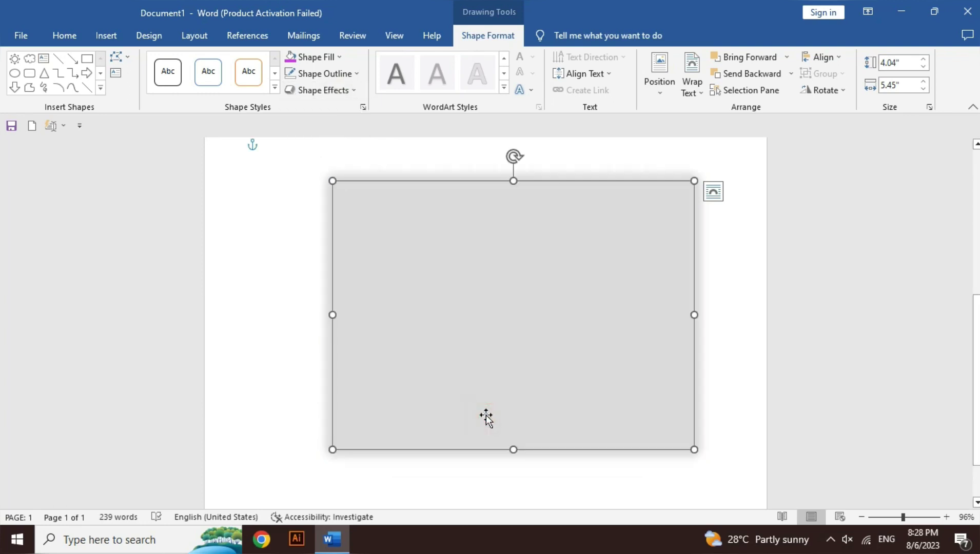
click(292, 390)
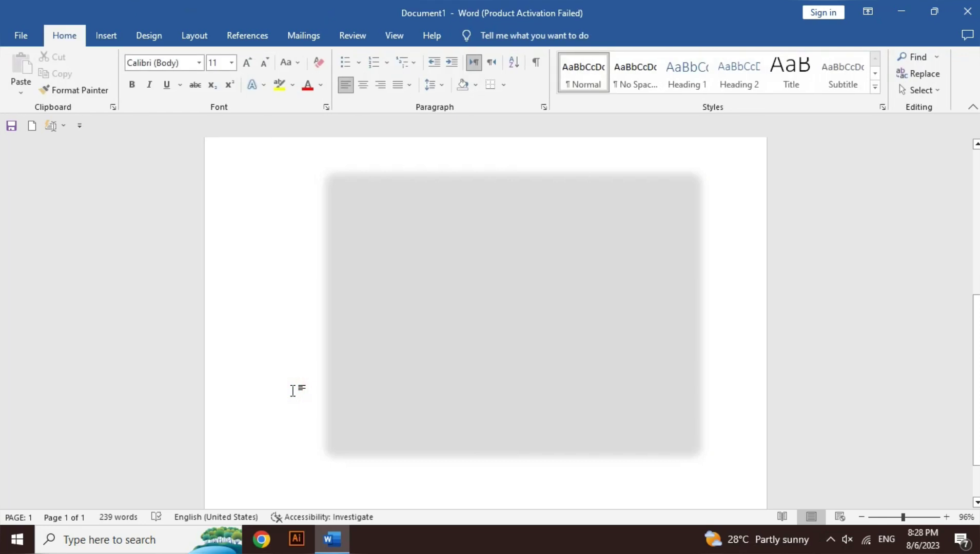
click(402, 331)
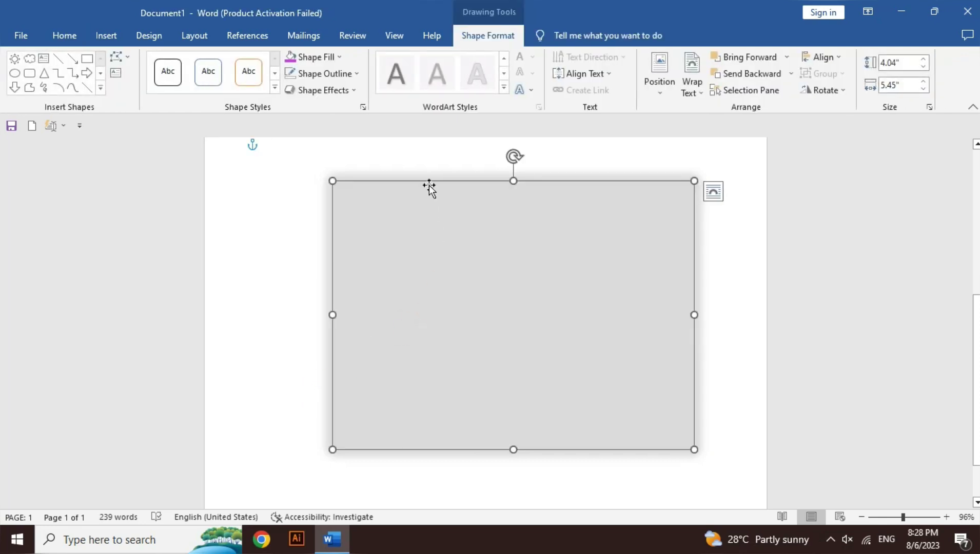
click(324, 91)
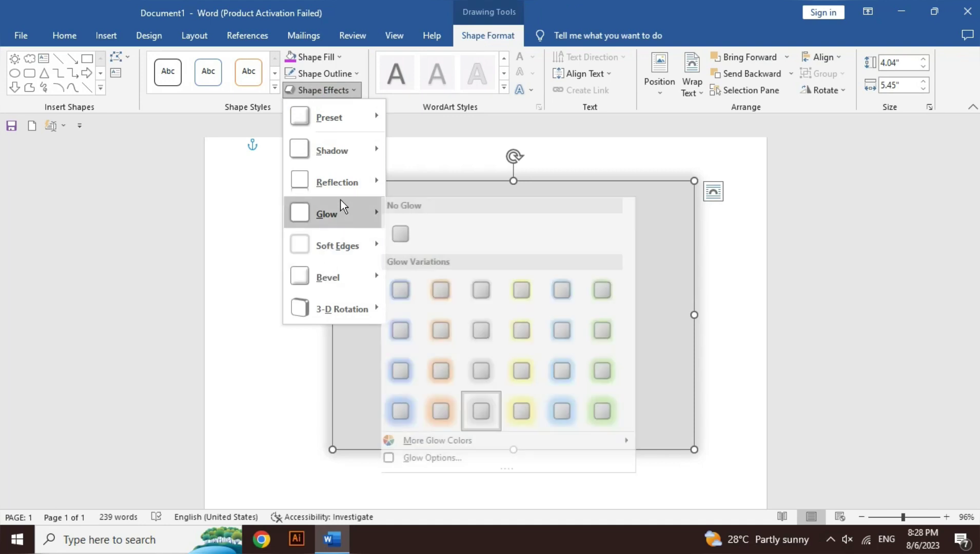
click(416, 236)
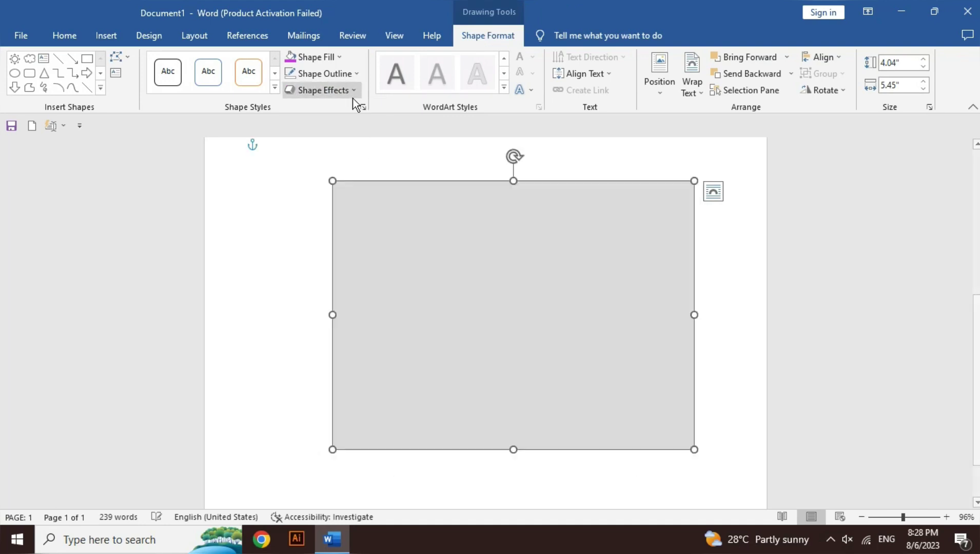
- Browse 3-D Rotation effects without applying one, then nudge the rectangle slightly left
click(333, 90)
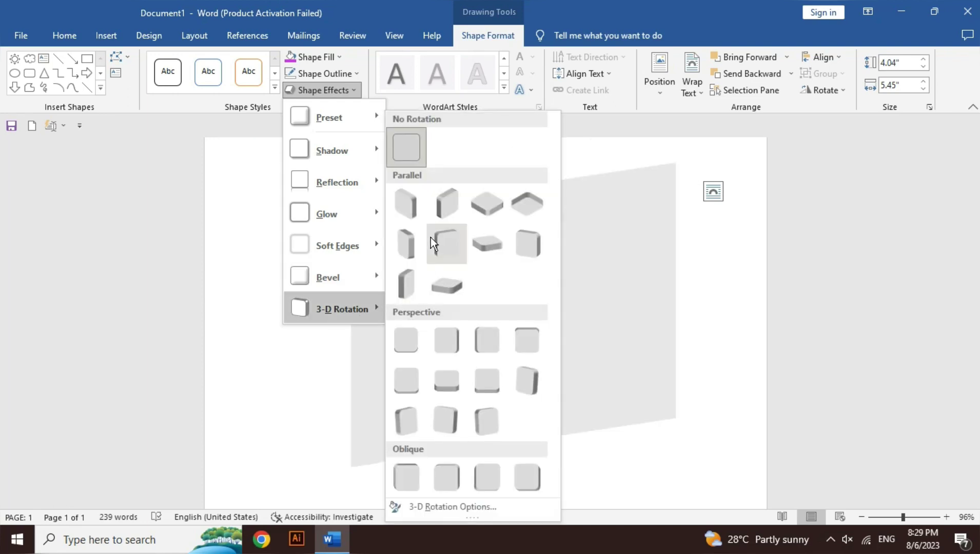
mouse_move(341, 309)
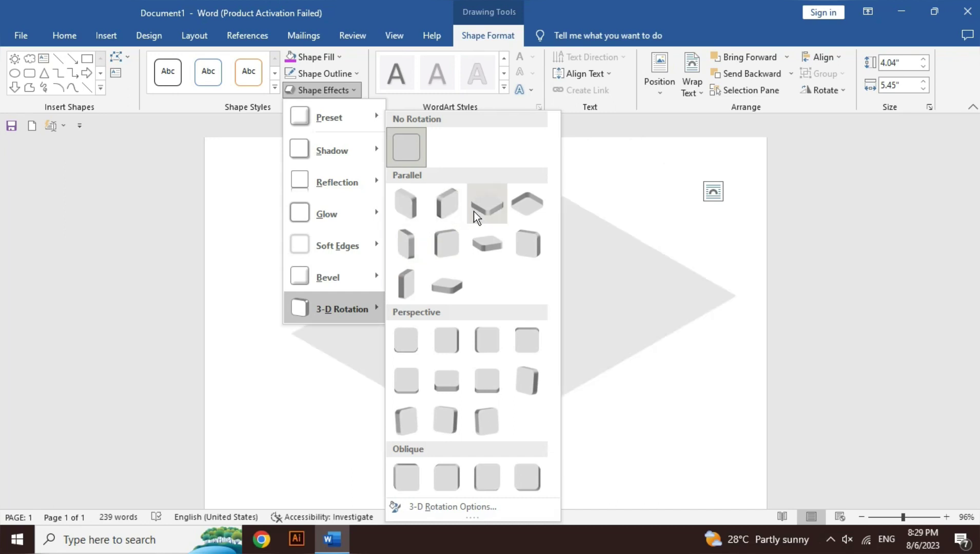
click(403, 1)
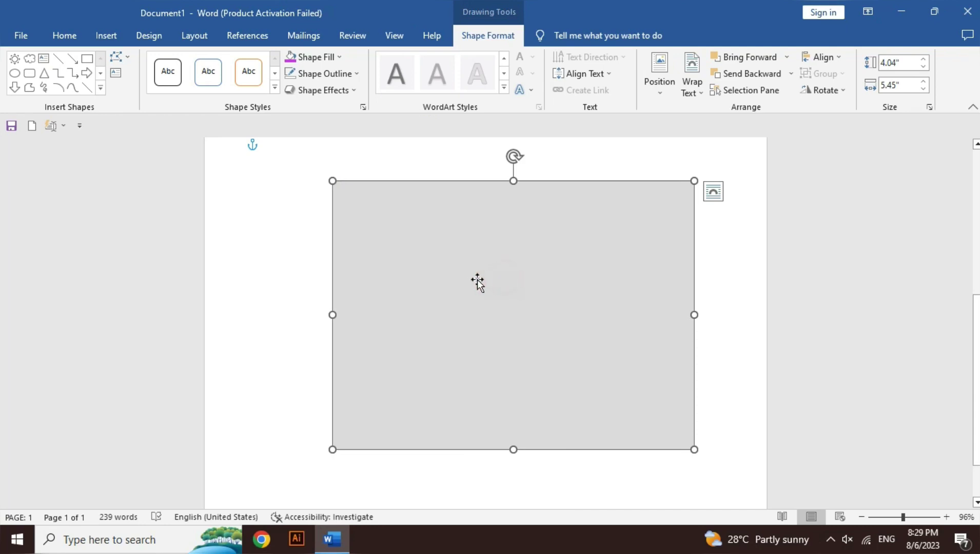
click(524, 294)
drag(524, 293, 495, 295)
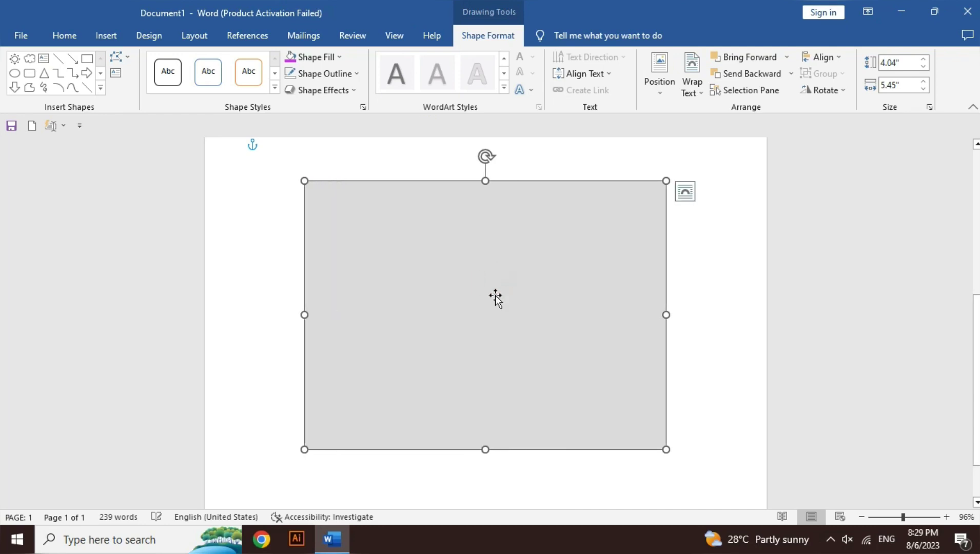
- Add text inside the rectangle, select it and enlarge the font twice with Ctrl+]
right_click(495, 294)
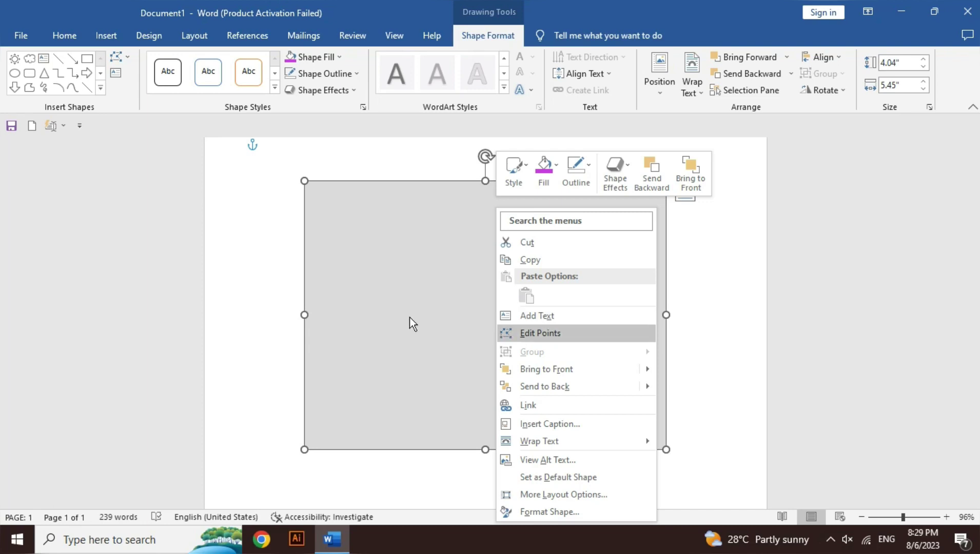
click(400, 298)
text(asdas)
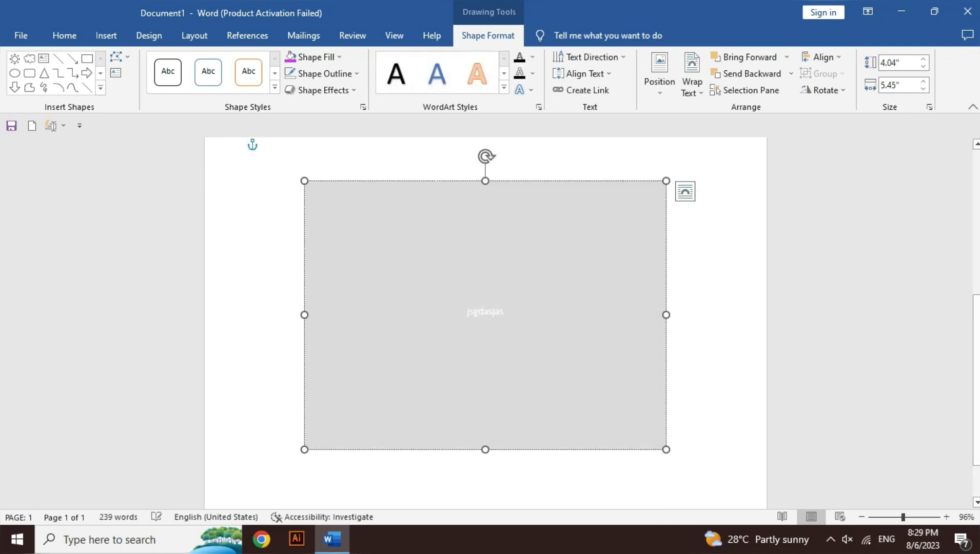
key(ctrl+a)
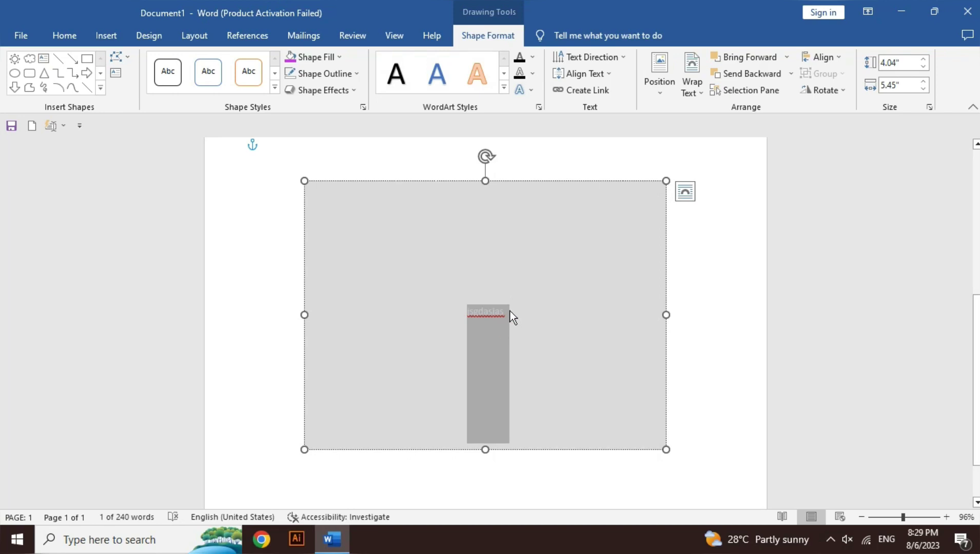
key(ctrl+bracketright)
key(ctrl+bracketright)
key(ctrl+bracketright)
key(ctrl+bracketright)
key(ctrl+bracketright)
key(ctrl+bracketright)
key(ctrl+bracketright)
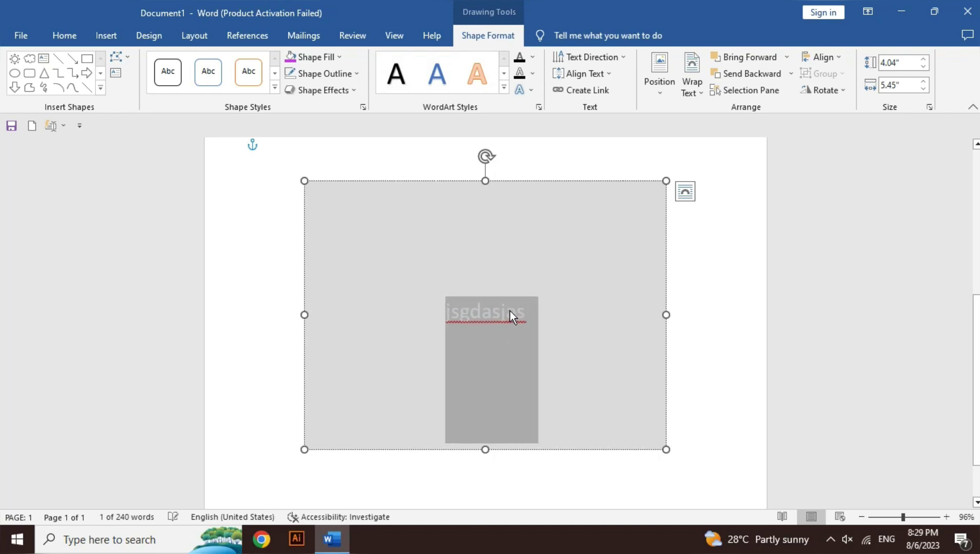
key(ctrl+bracketright)
key(ctrl+bracketright)
key(ctrl+bracketright)
key(ctrl+bracketright)
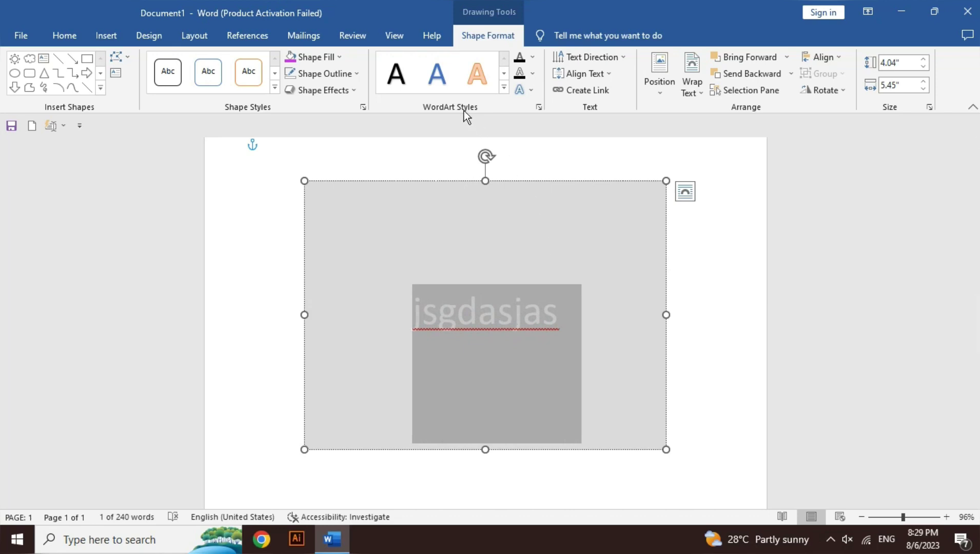
- Browse WordArt styles without applying one, then colour the text purple via Text Fill
click(503, 89)
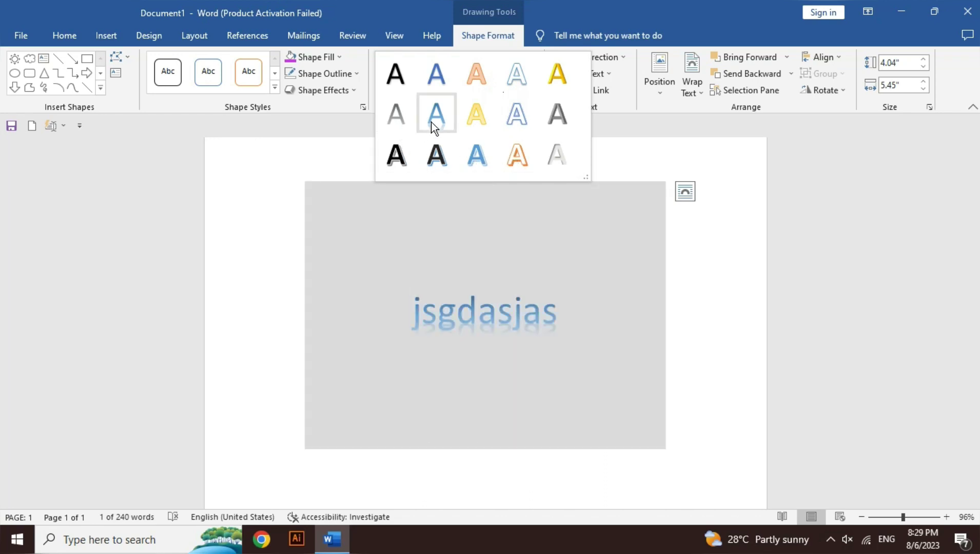
click(454, 286)
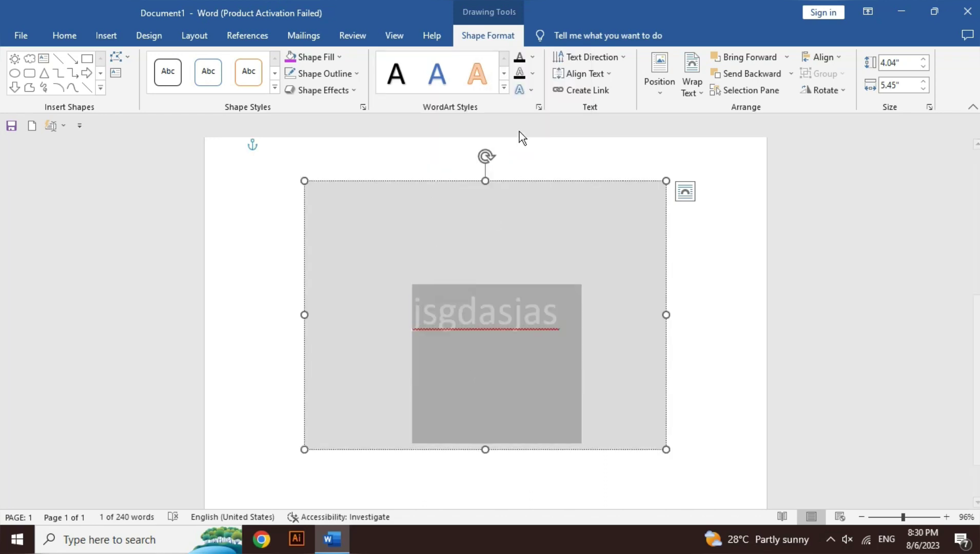
click(537, 59)
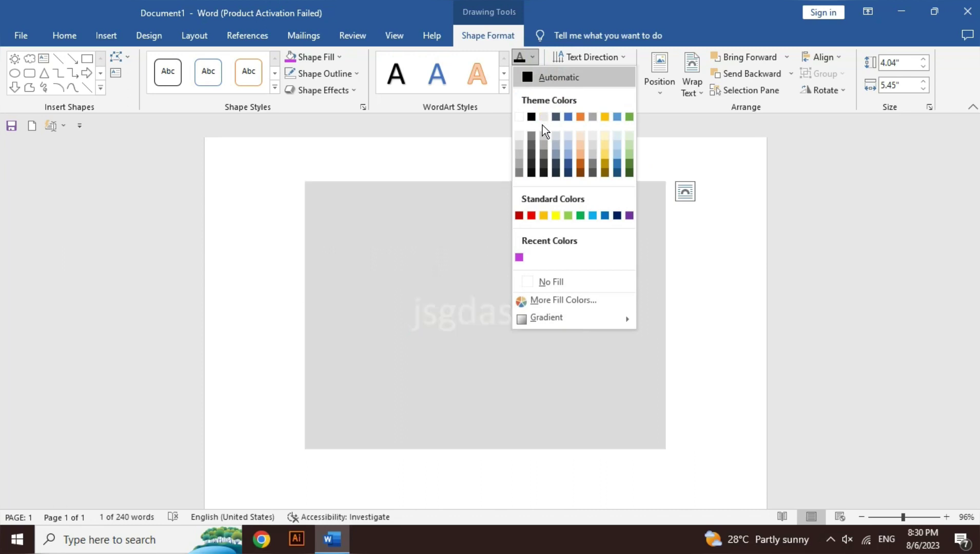
click(519, 257)
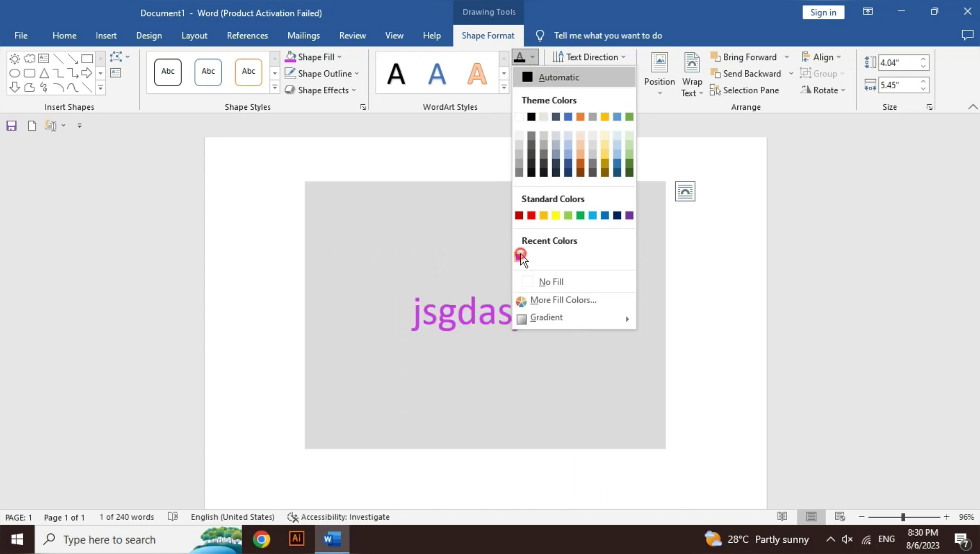
click(532, 59)
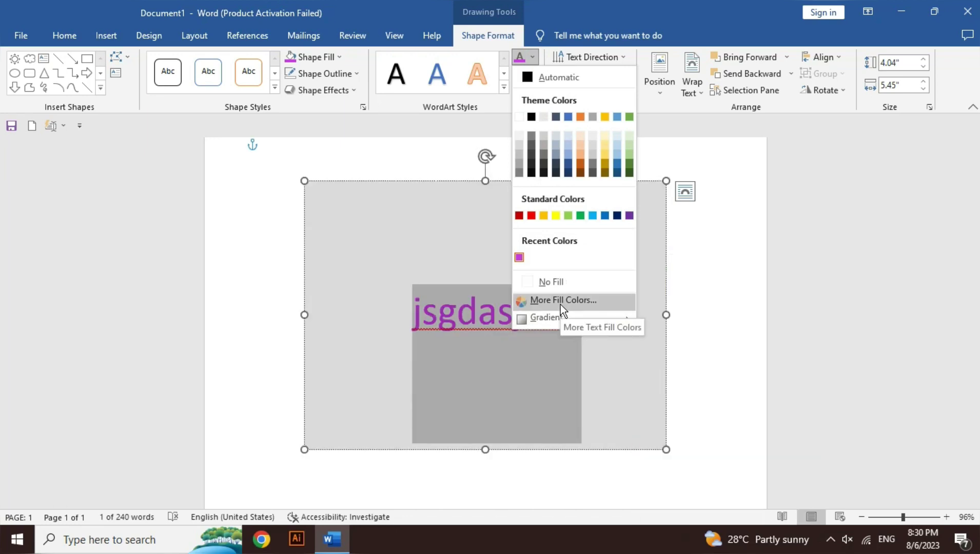
click(557, 2)
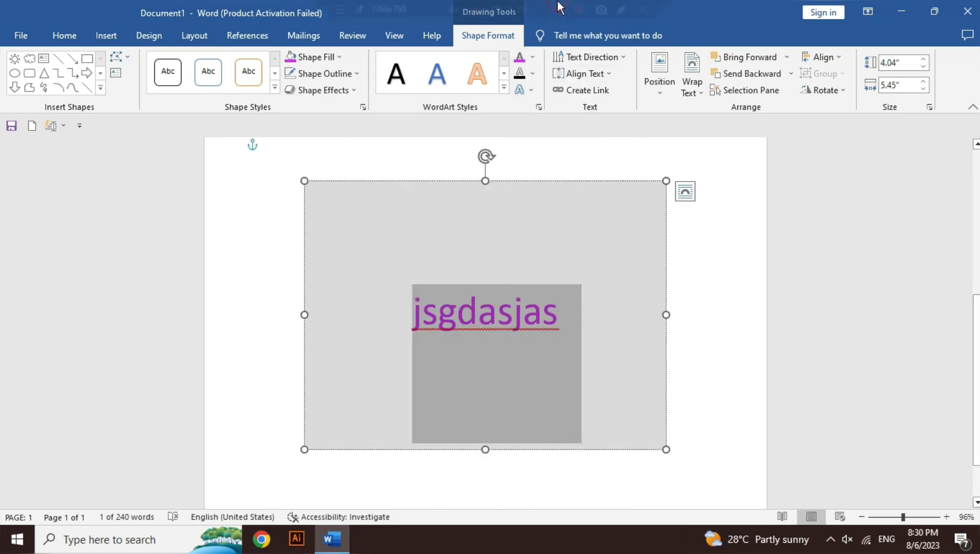
- Give the text a red outline and enlarge the font four steps with Ctrl+]
click(533, 77)
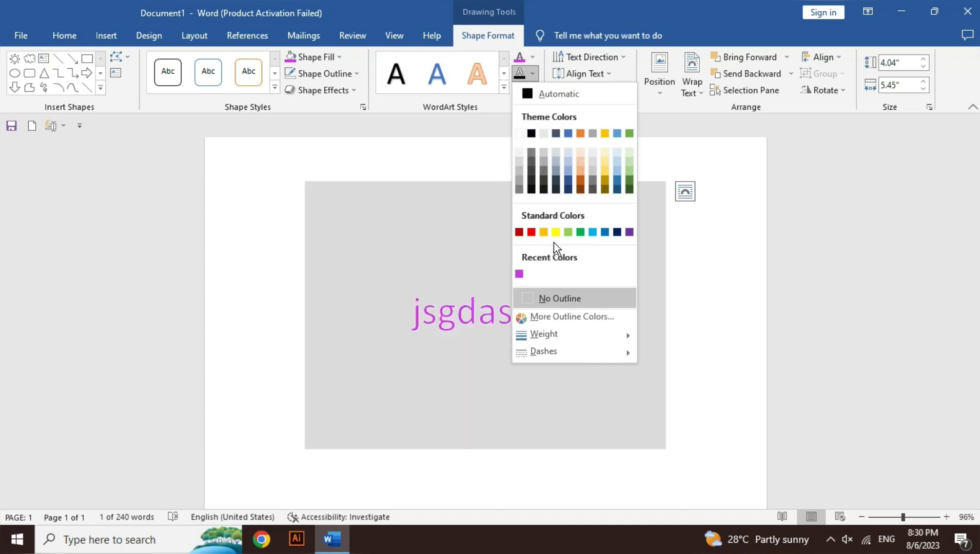
click(532, 233)
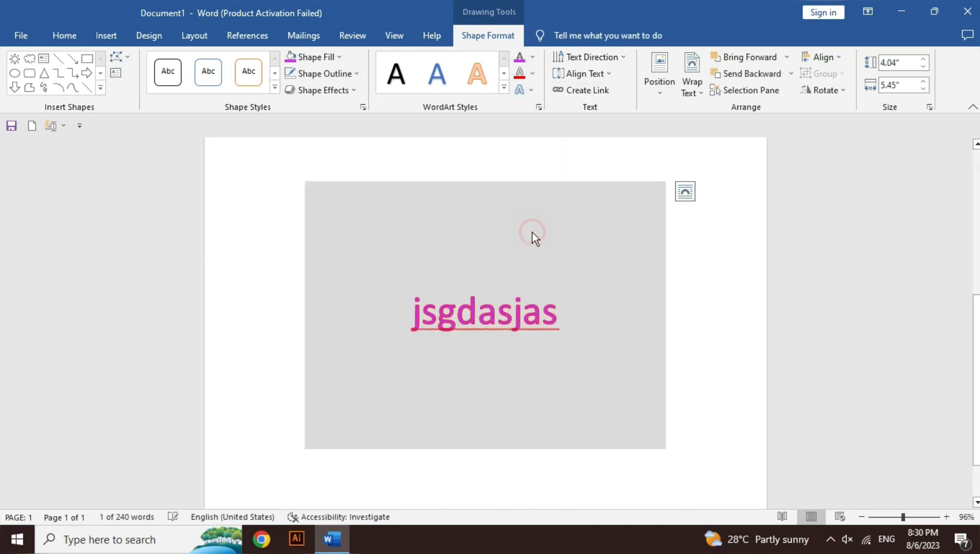
key(ctrl+bracketright)
key(ctrl+bracketright)
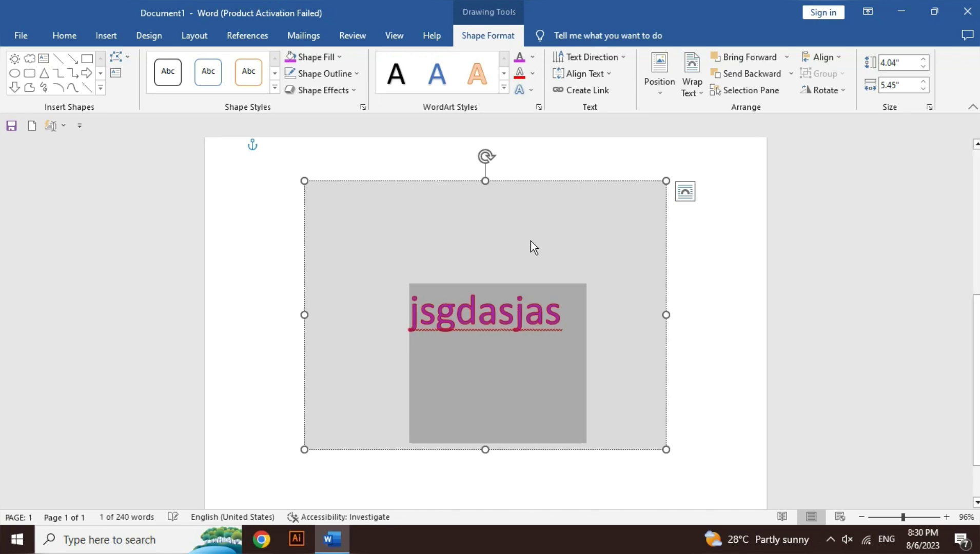
key(ctrl+bracketright)
key(ctrl+bracketright)
key(ctrl+bracketright)
key(ctrl+bracketright)
key(ctrl+bracketright)
key(ctrl+bracketright)
key(ctrl+bracketright)
key(ctrl+bracketright)
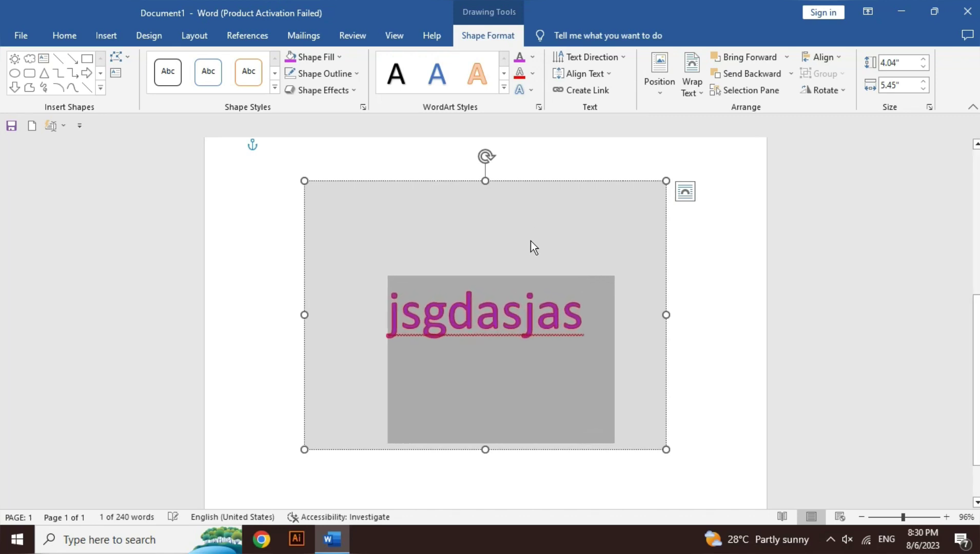
key(ctrl+bracketright)
key(ctrl+bracketright)
key(ctrl+bracketright)
key(ctrl+bracketright)
key(ctrl+bracketright)
key(ctrl+bracketright)
key(ctrl+bracketright)
key(ctrl+bracketright)
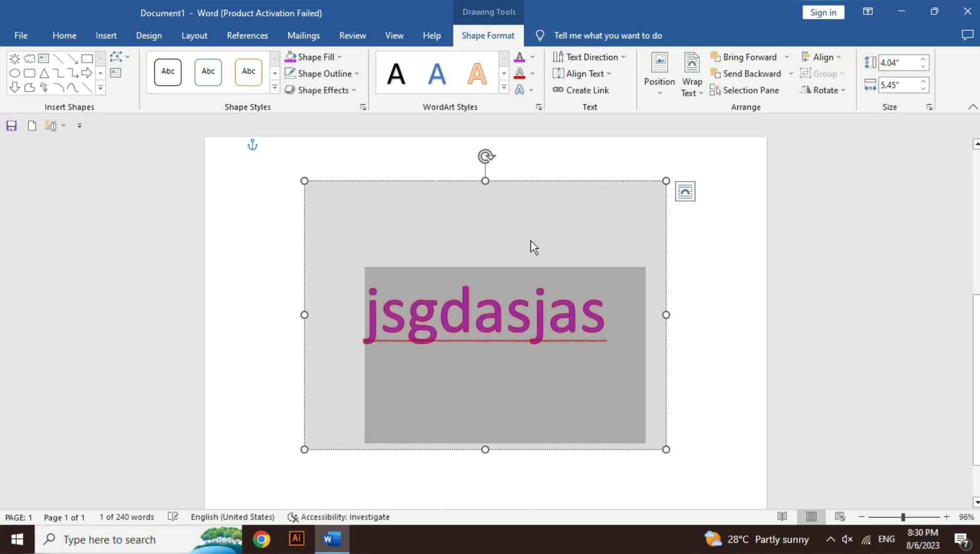
key(ctrl+bracketright)
key(ctrl+bracketright)
key(ctrl+bracketright)
key(ctrl+bracketright)
key(ctrl+bracketright)
key(ctrl+bracketright)
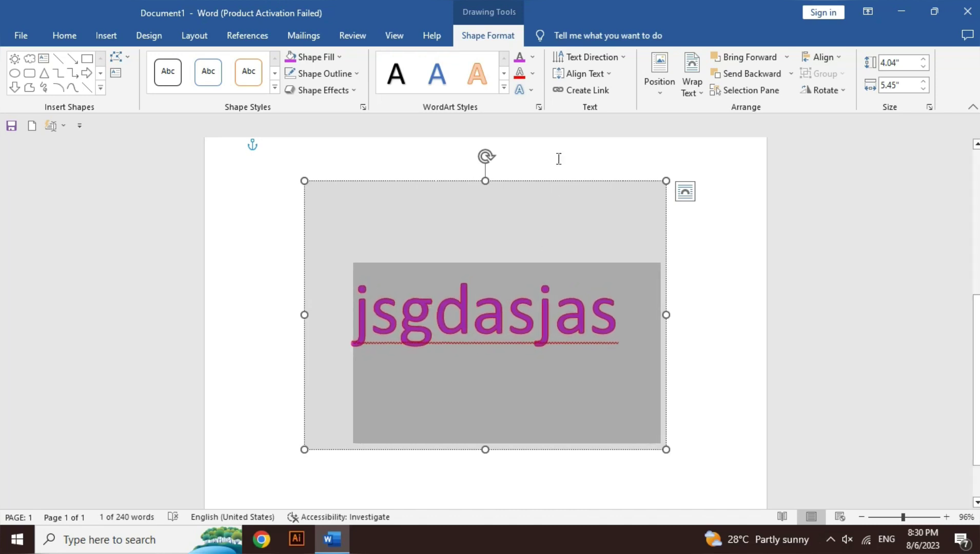
- Set the text outline to 2¼ pt weight with round-dot dashes
click(534, 73)
mouse_move(571, 335)
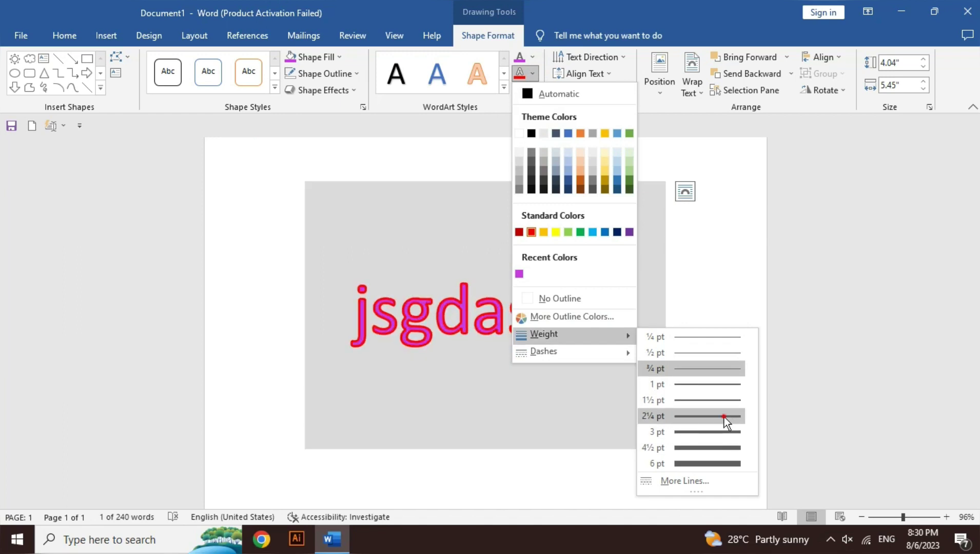
click(724, 416)
click(491, 326)
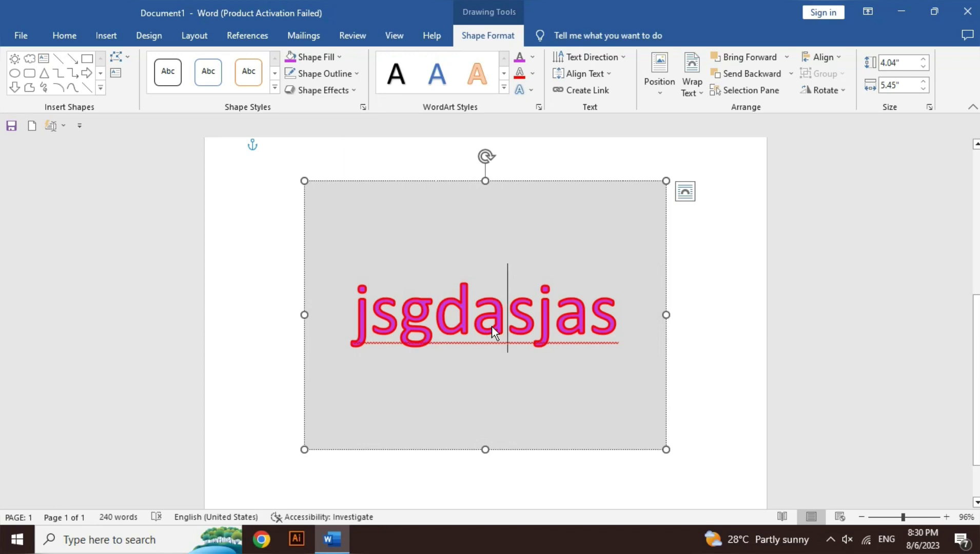
key(ctrl+a)
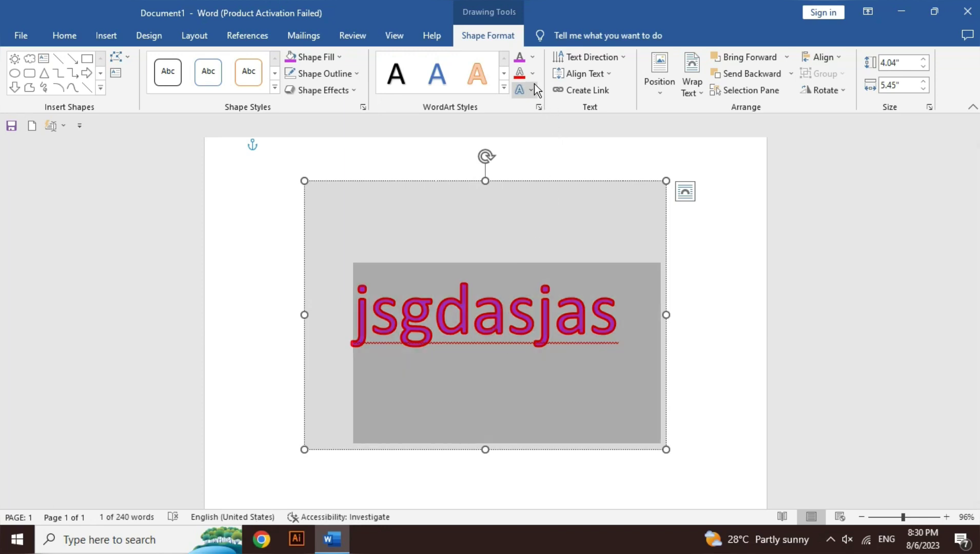
click(531, 73)
mouse_move(567, 351)
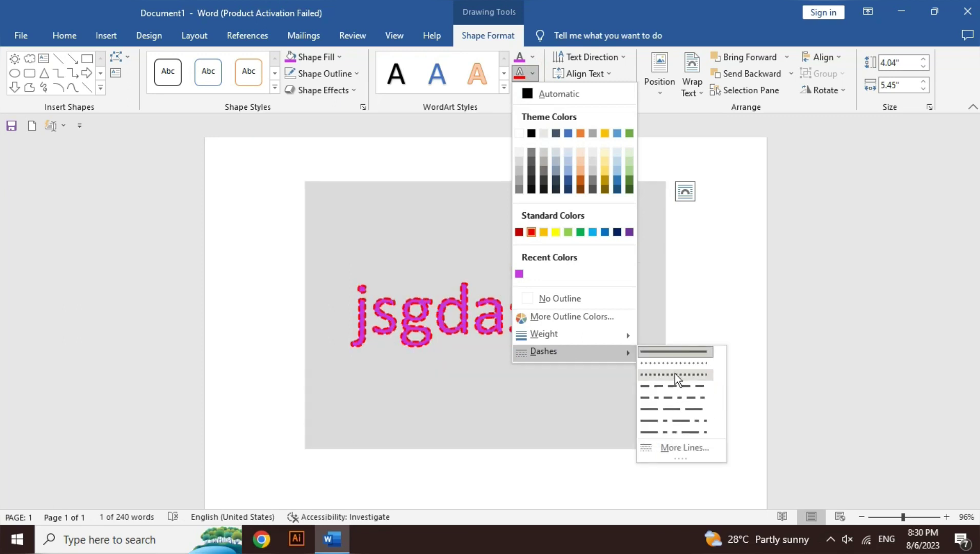
click(674, 364)
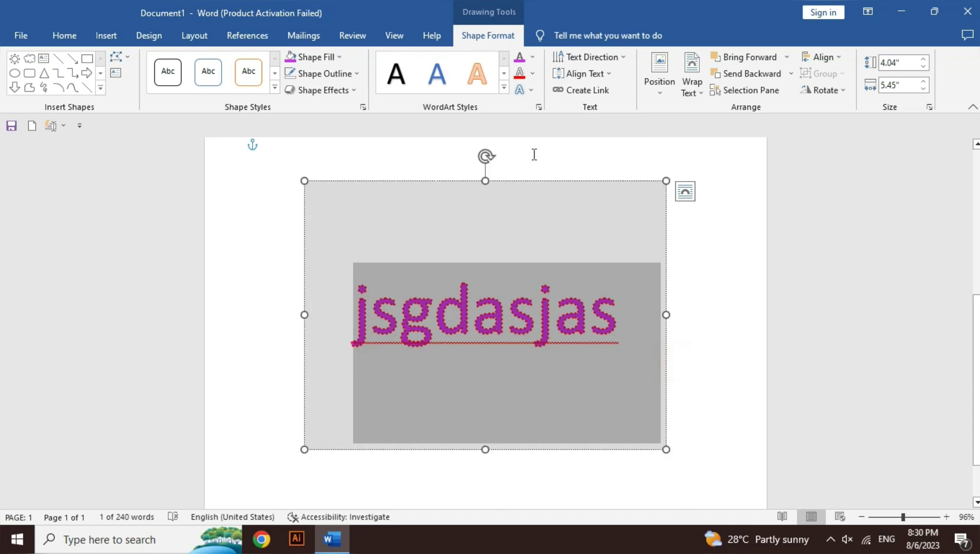
- Remove the text outline by choosing No Outline
click(535, 77)
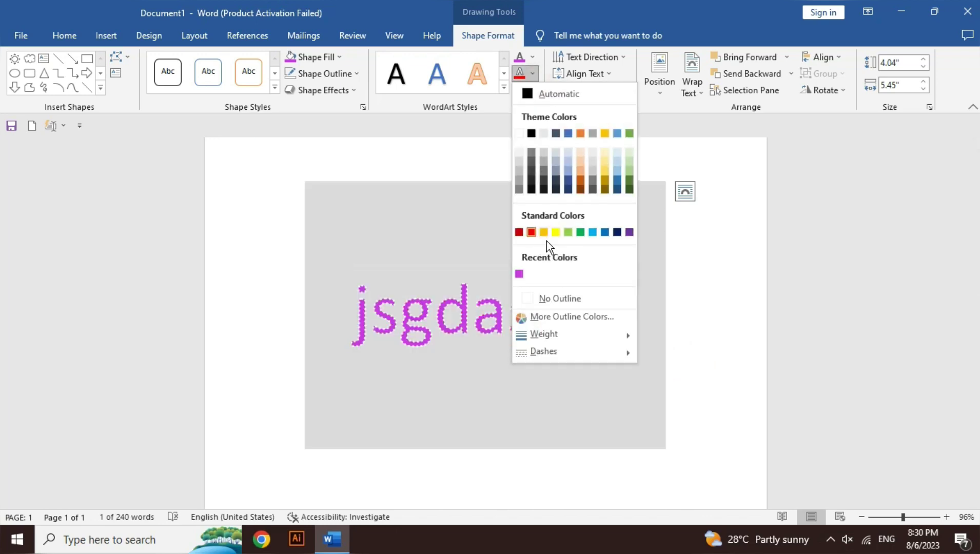
click(551, 294)
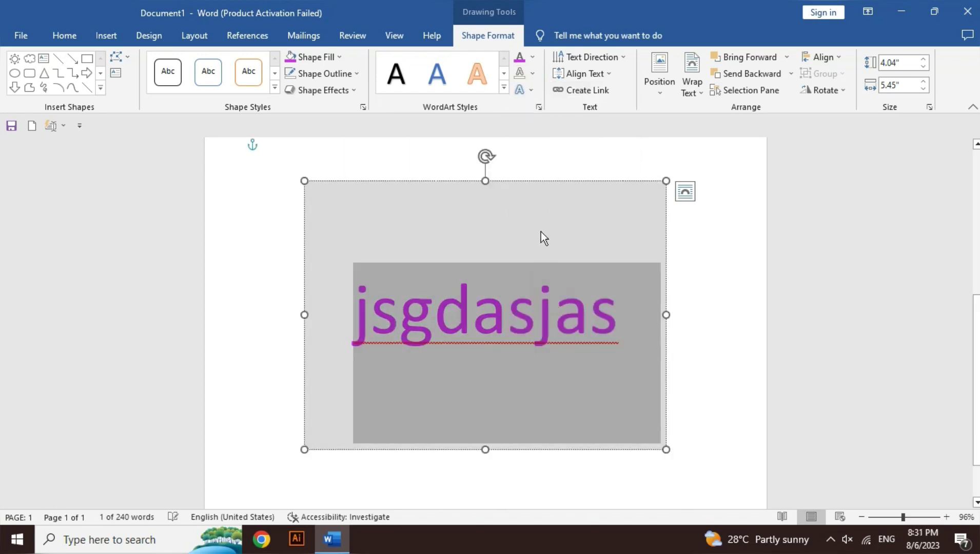
click(529, 91)
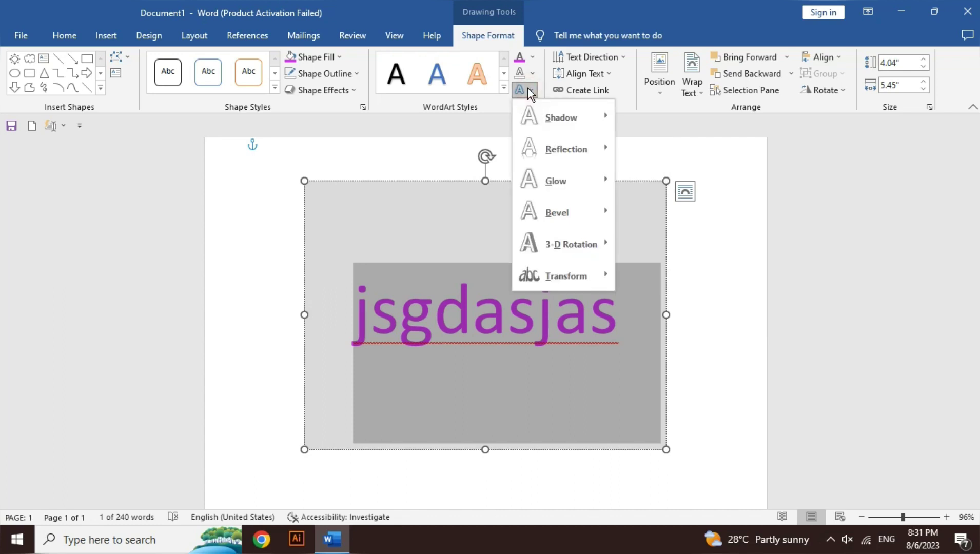
click(352, 93)
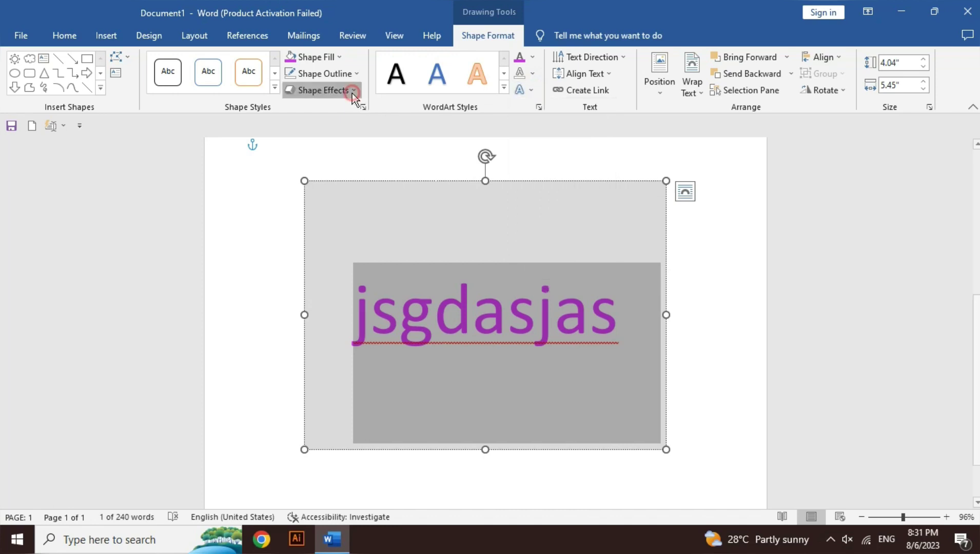
click(525, 84)
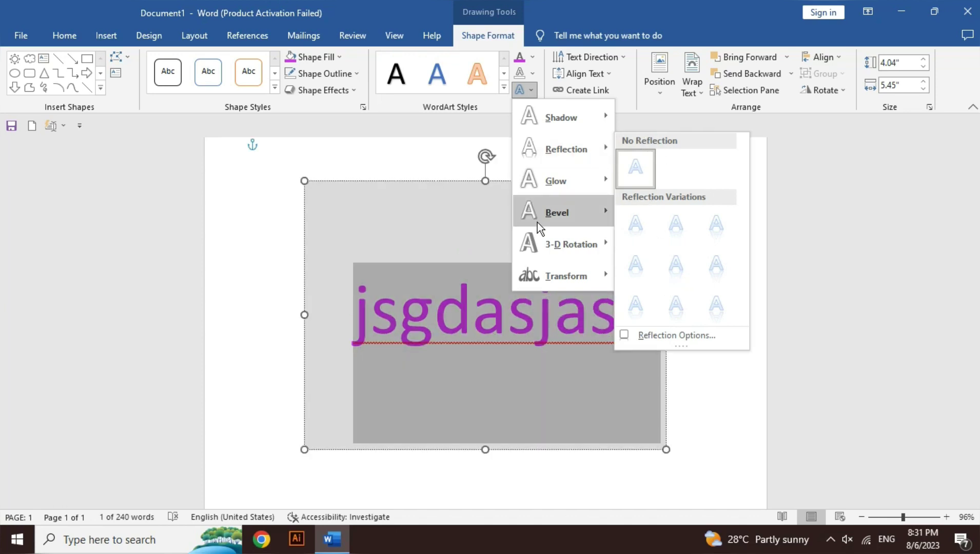
mouse_move(563, 275)
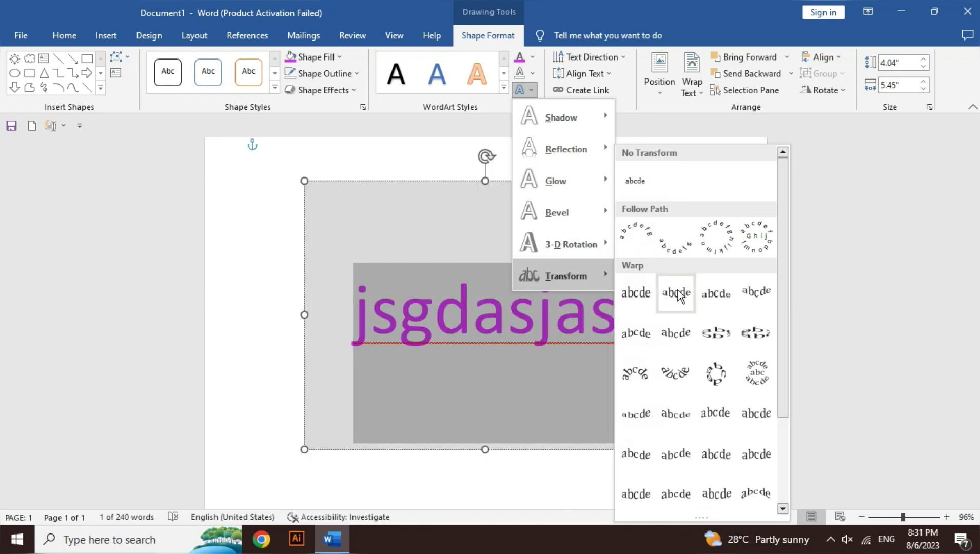
drag(784, 301, 798, 284)
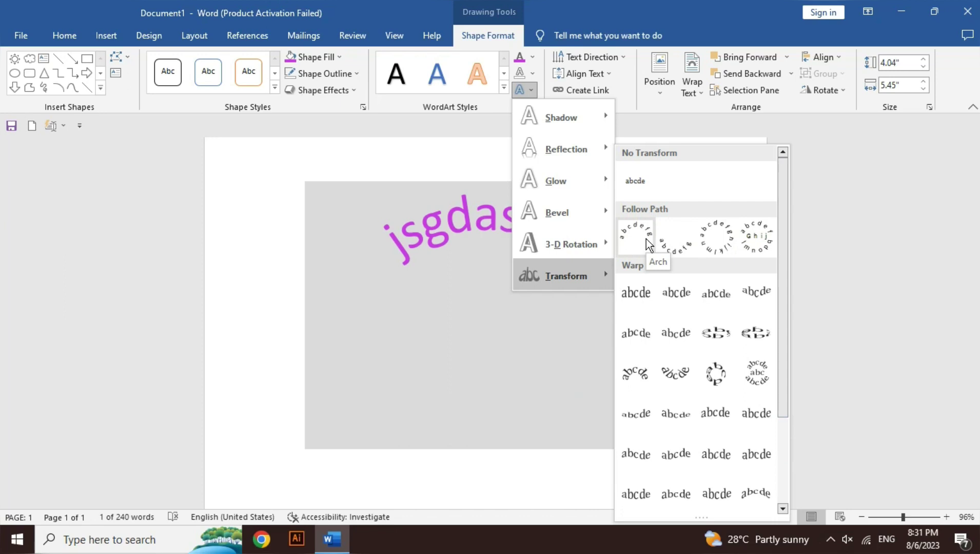
drag(783, 254, 784, 342)
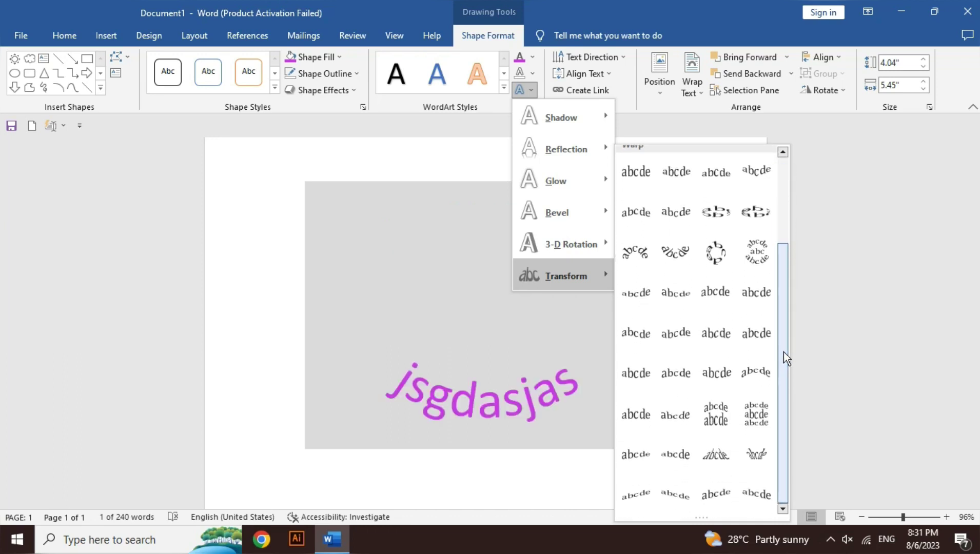
drag(783, 352, 784, 255)
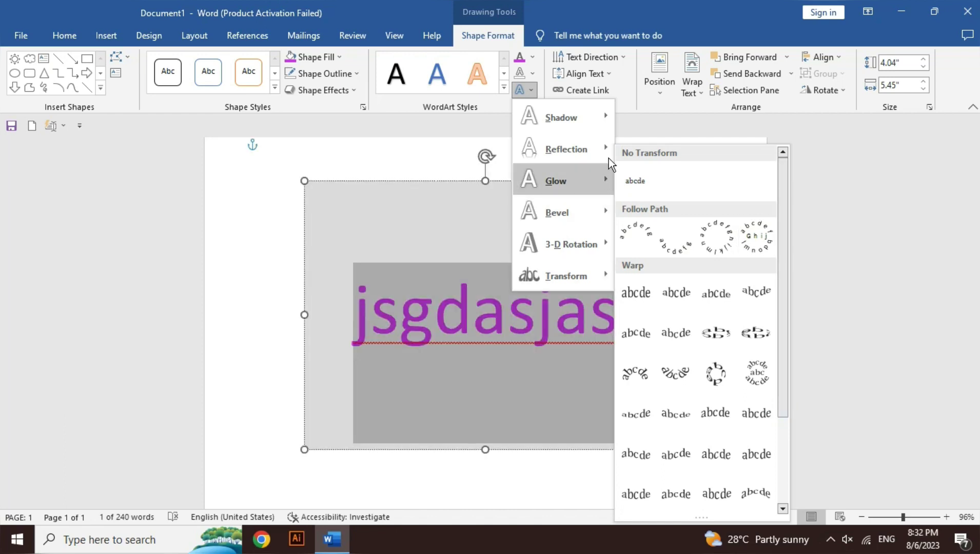
click(643, 177)
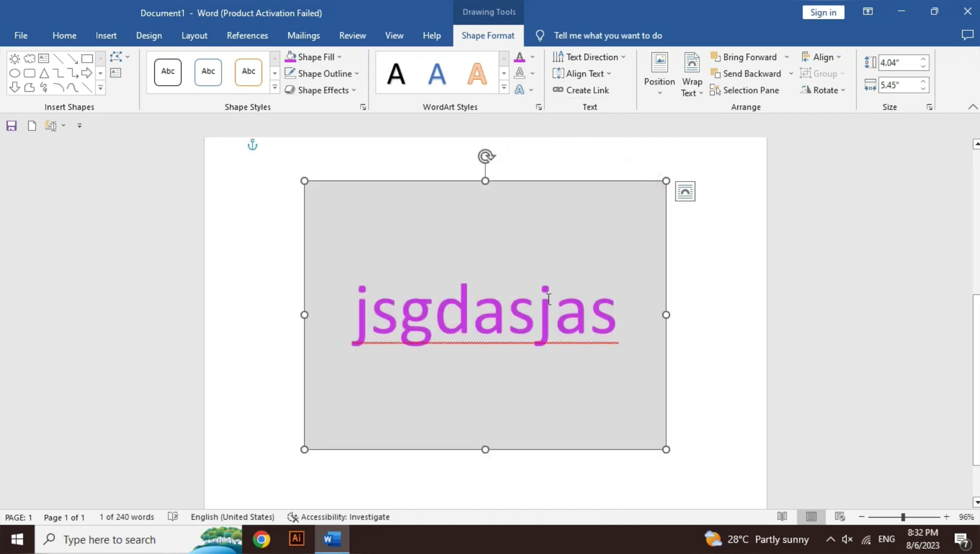
- Select the word jsgdasjas in the text box with the Shape Format tab showing
triple_click(481, 317)
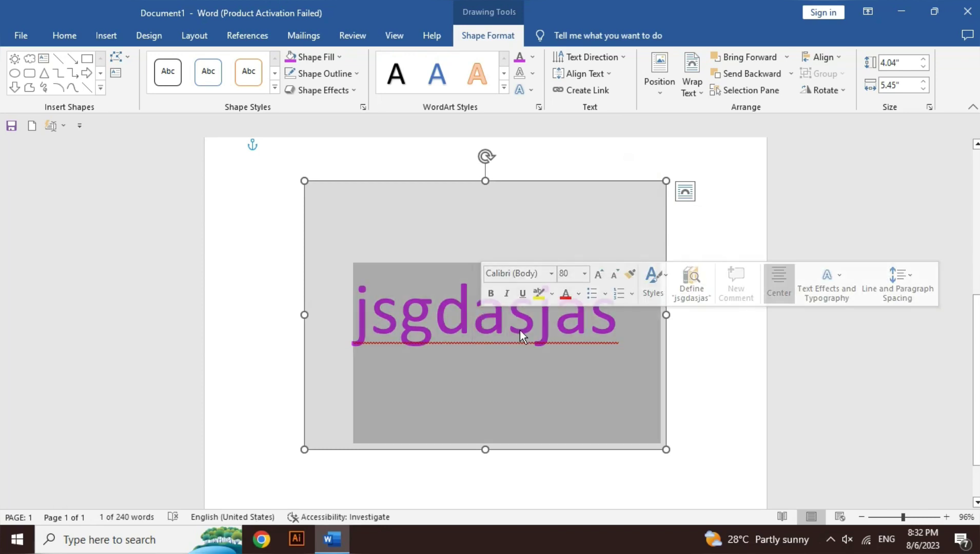
click(548, 332)
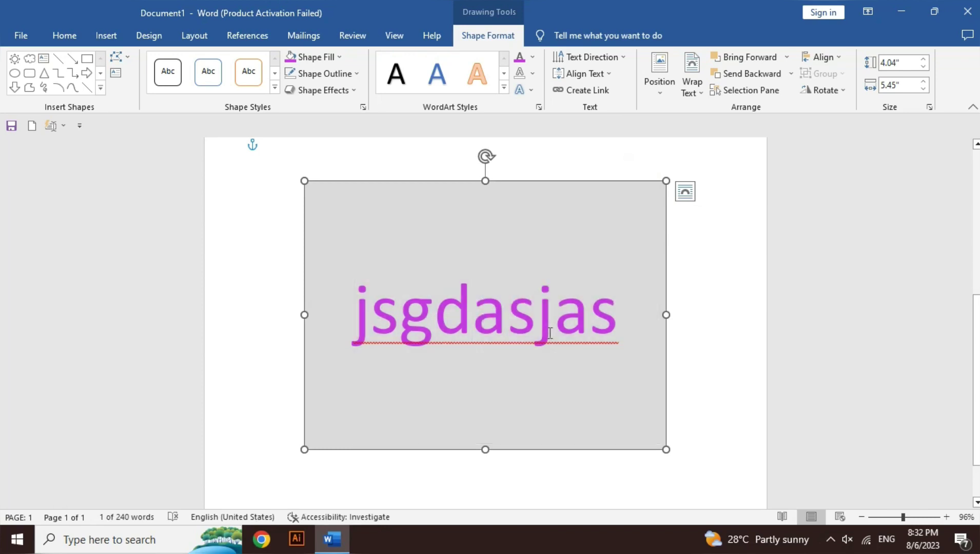
triple_click(528, 329)
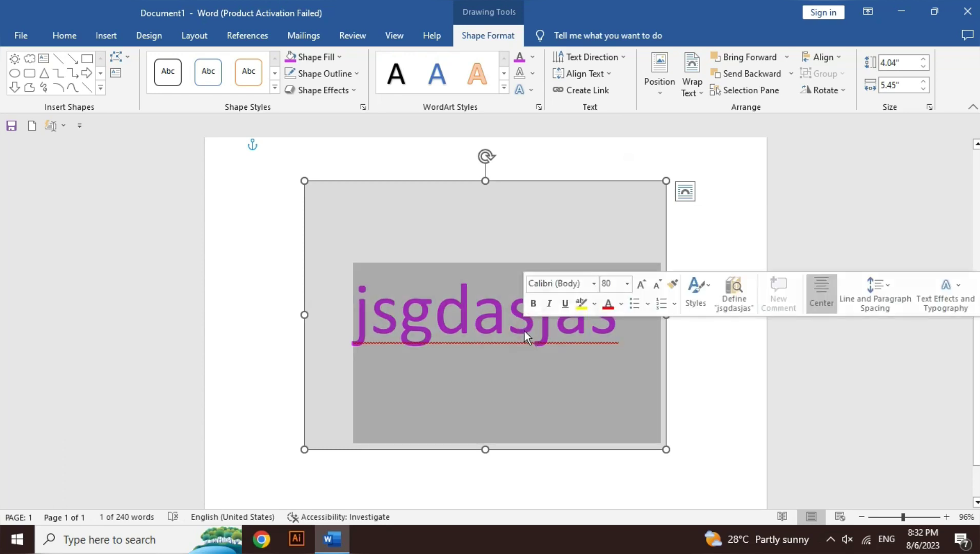
click(524, 330)
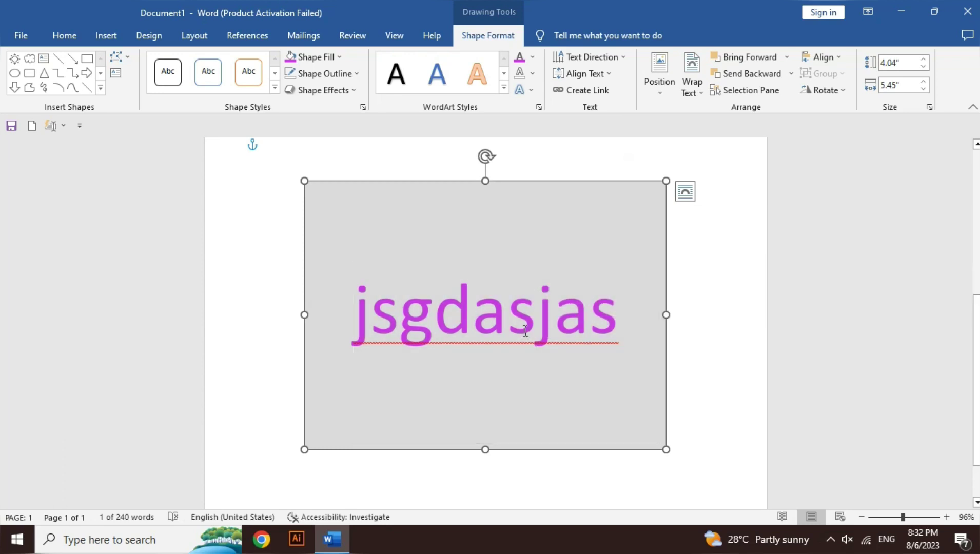
click(64, 35)
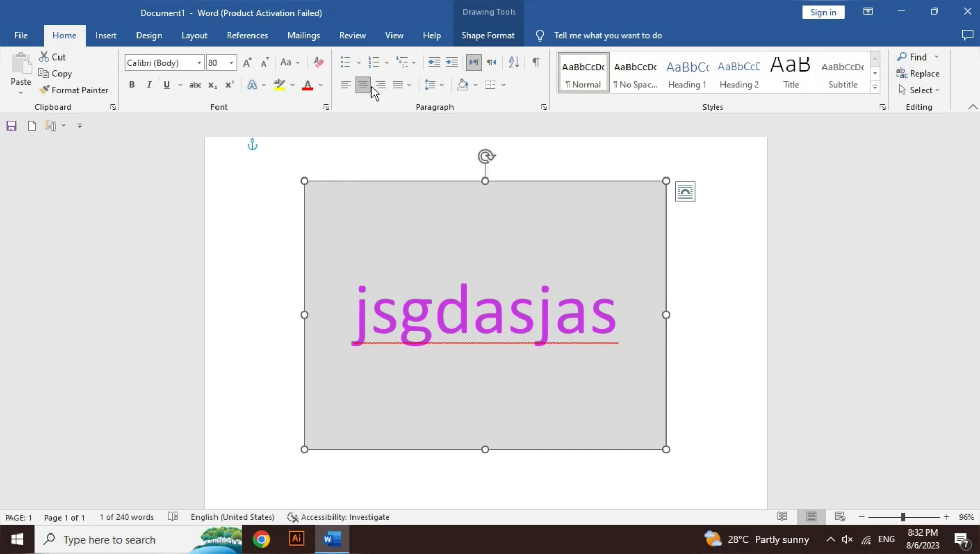
click(515, 36)
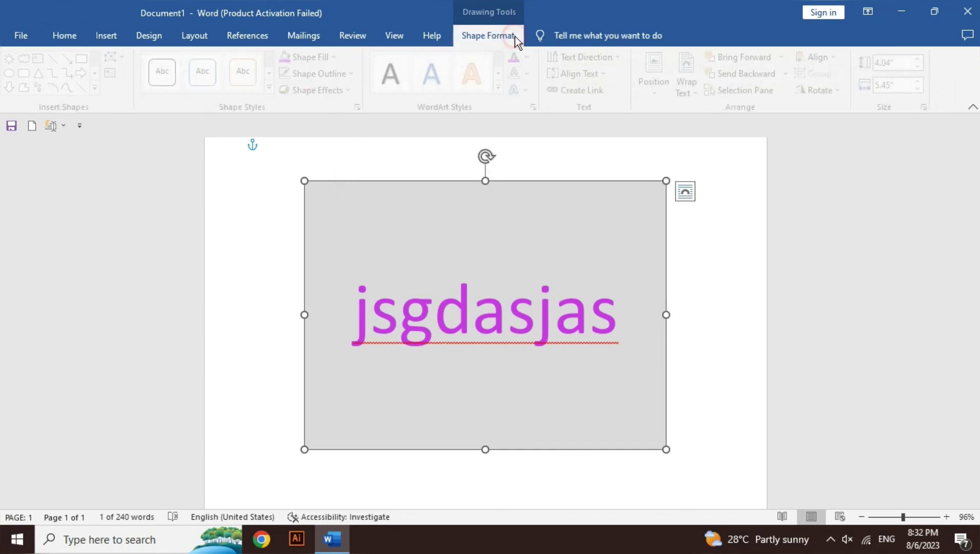
triple_click(513, 316)
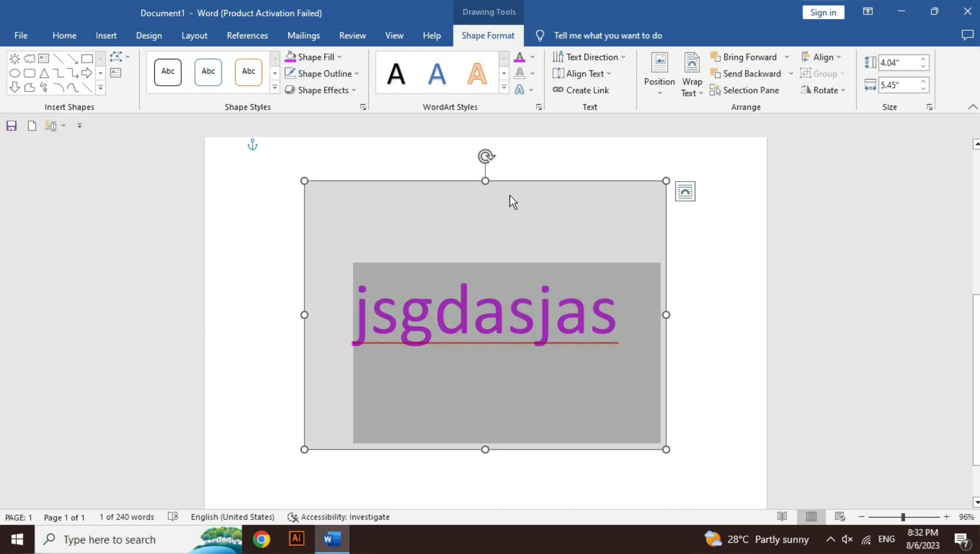
- Try Top and Bottom text alignment, then centre the text vertically with Middle
click(609, 79)
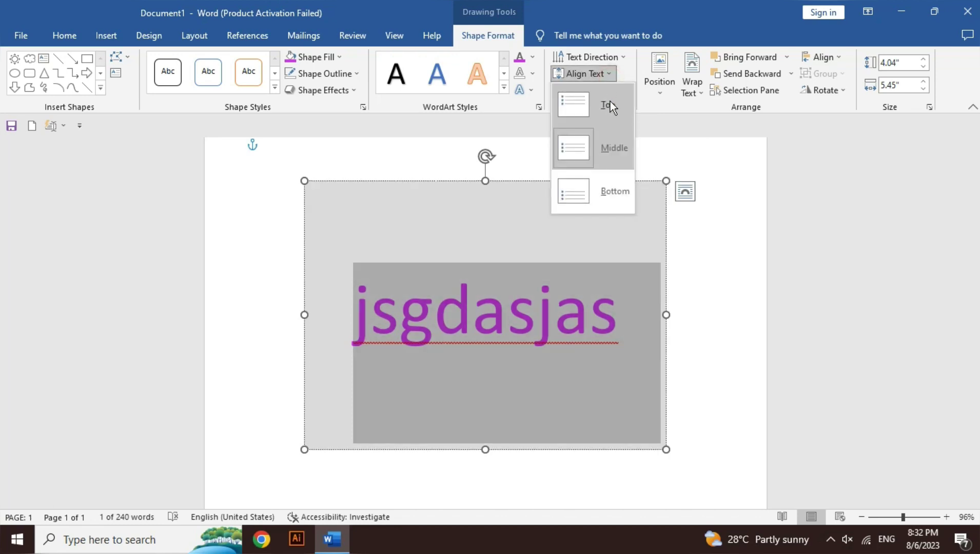
click(608, 106)
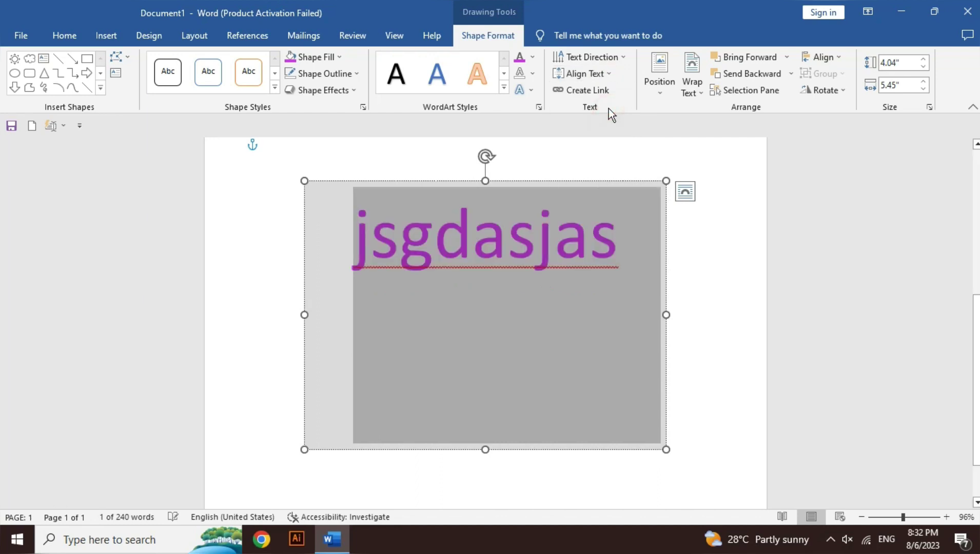
click(590, 75)
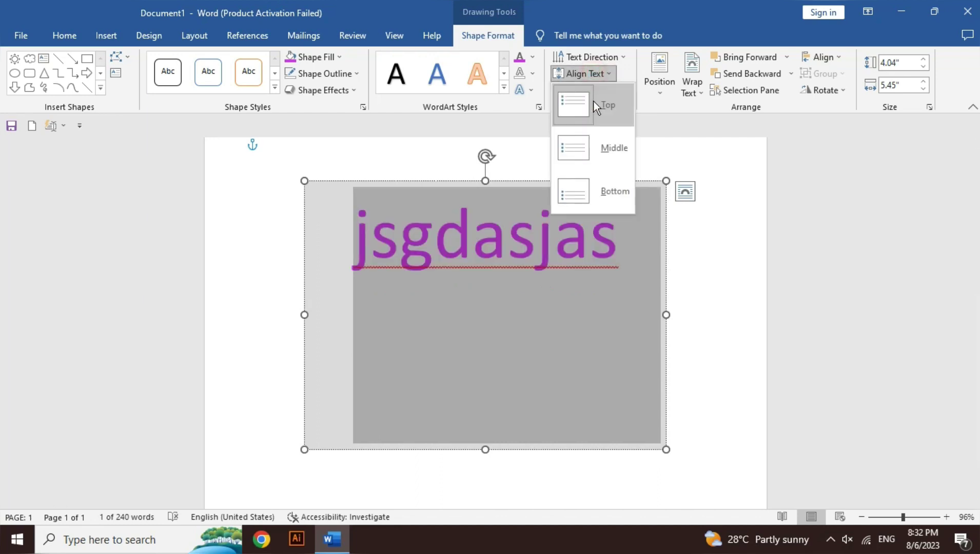
click(595, 194)
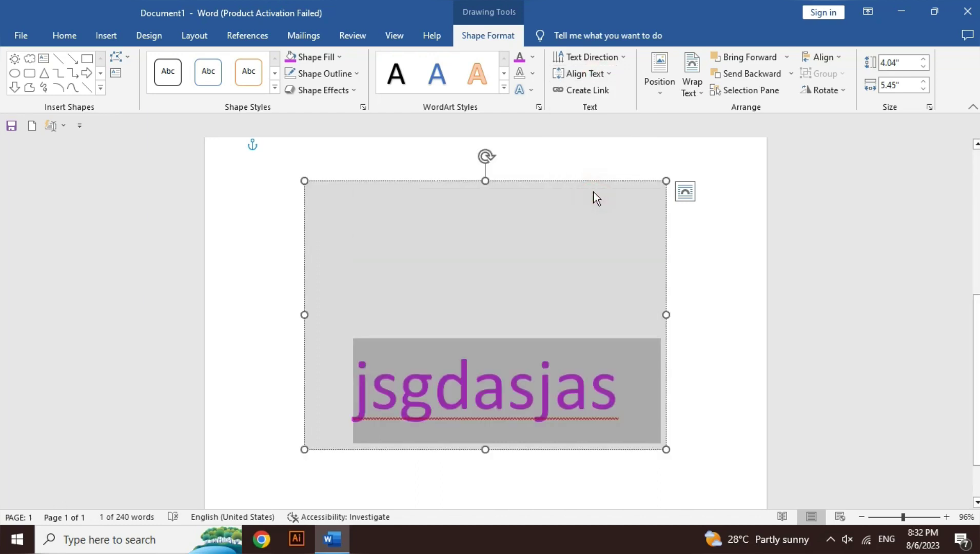
click(593, 77)
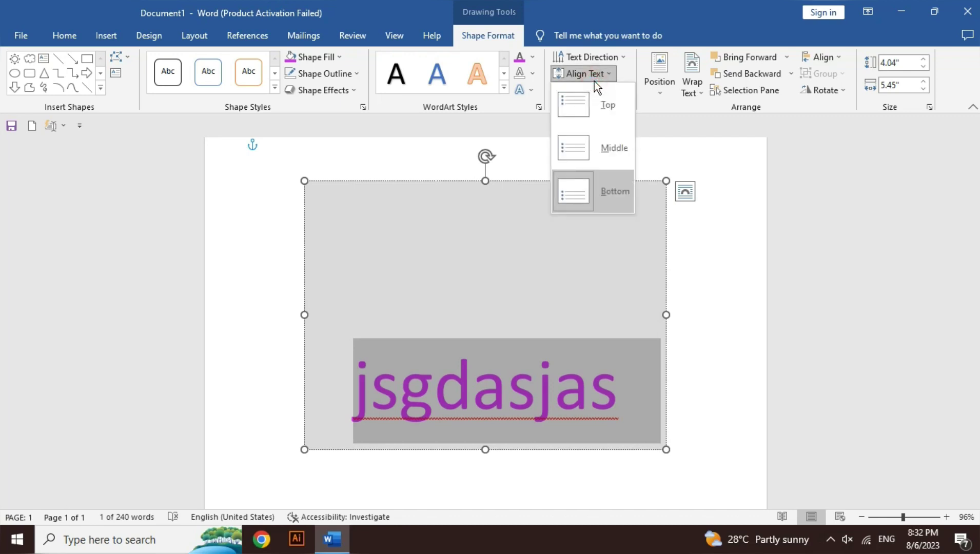
click(602, 146)
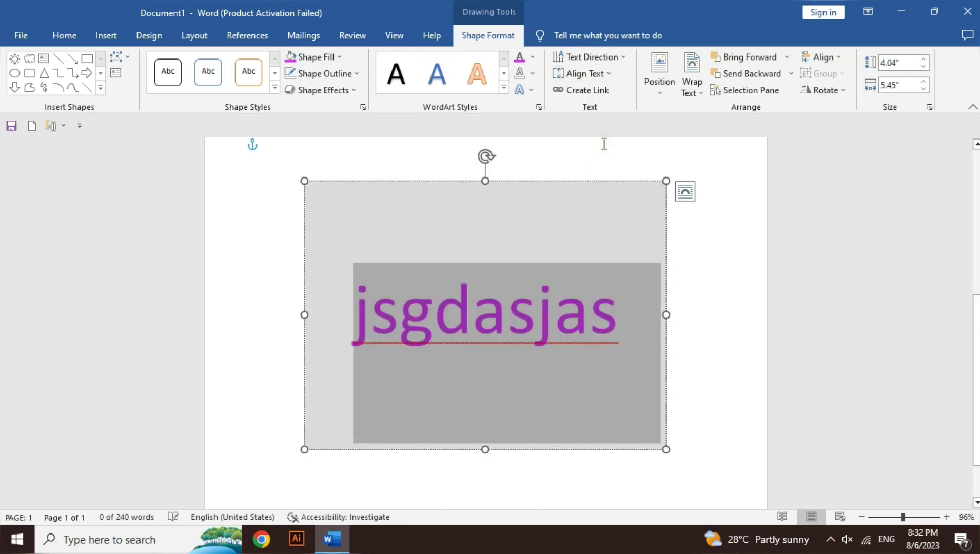
click(607, 58)
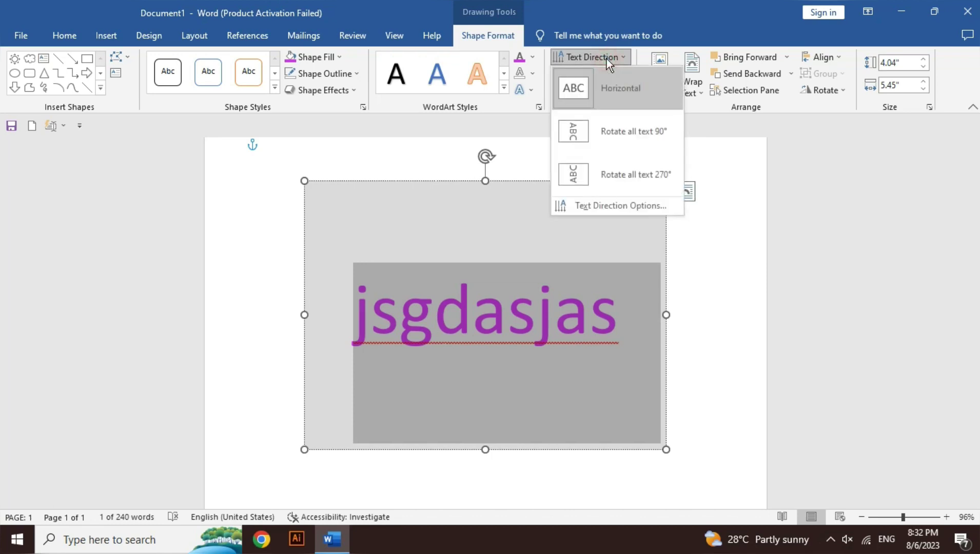
click(629, 135)
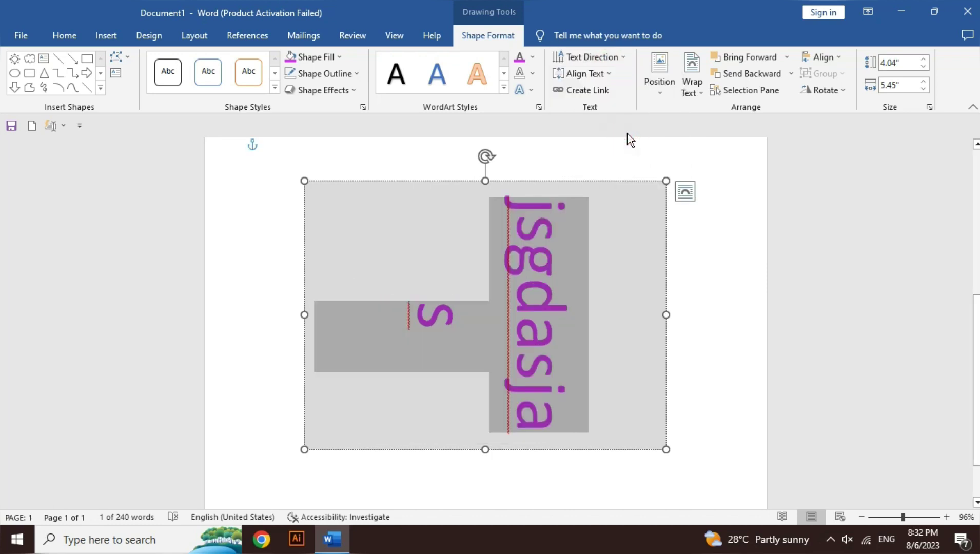
click(611, 57)
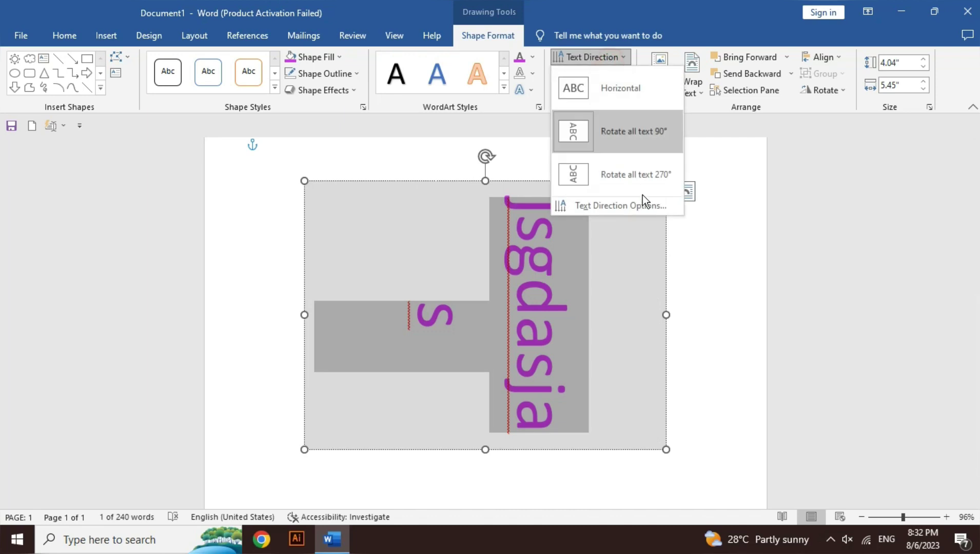
click(636, 180)
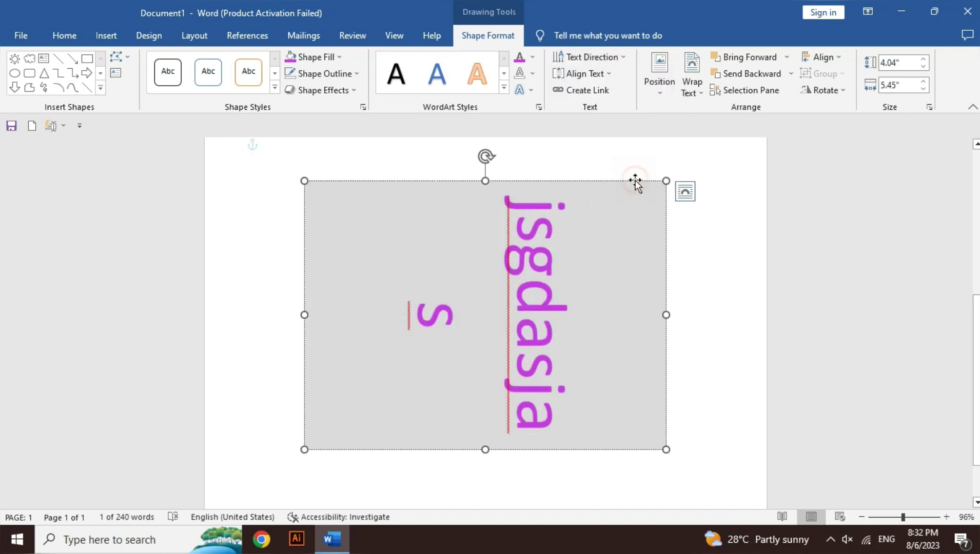
click(617, 59)
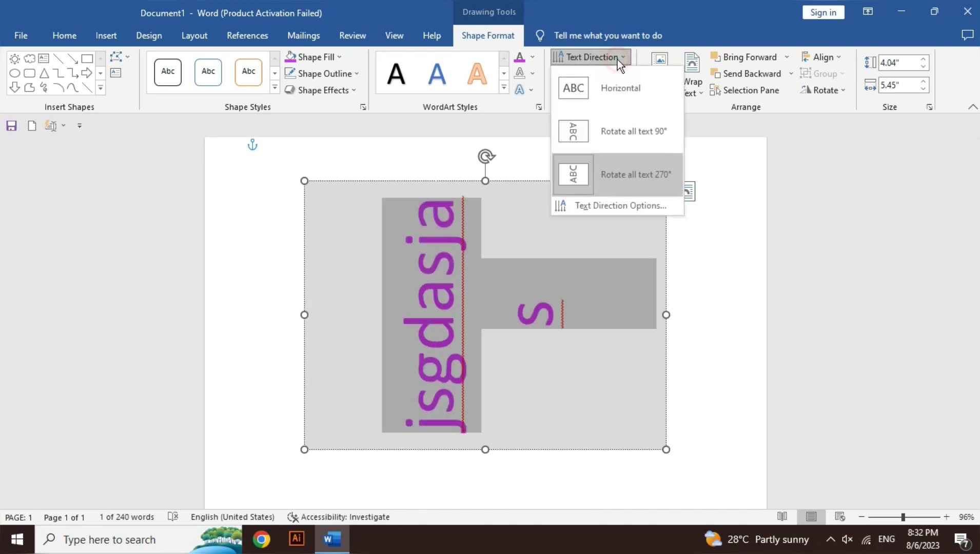
click(628, 205)
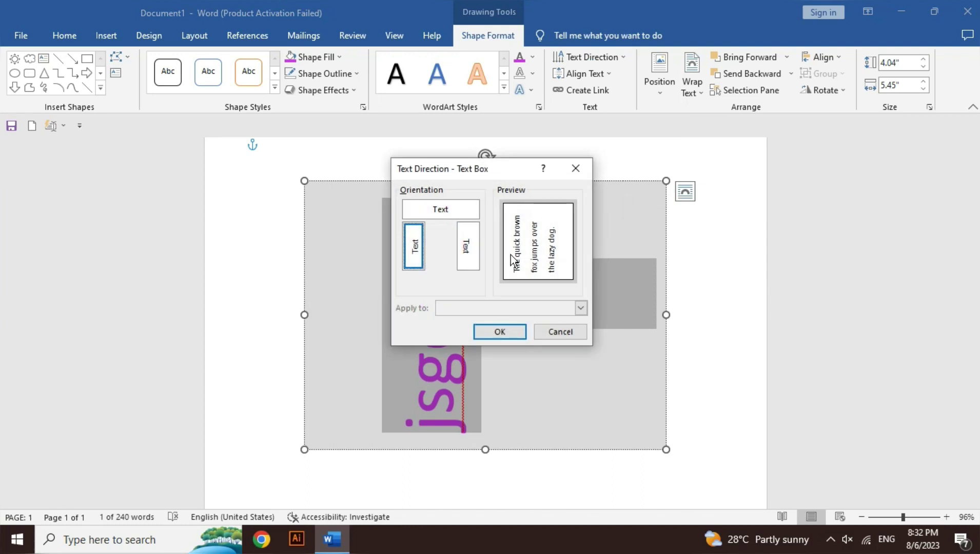
click(456, 214)
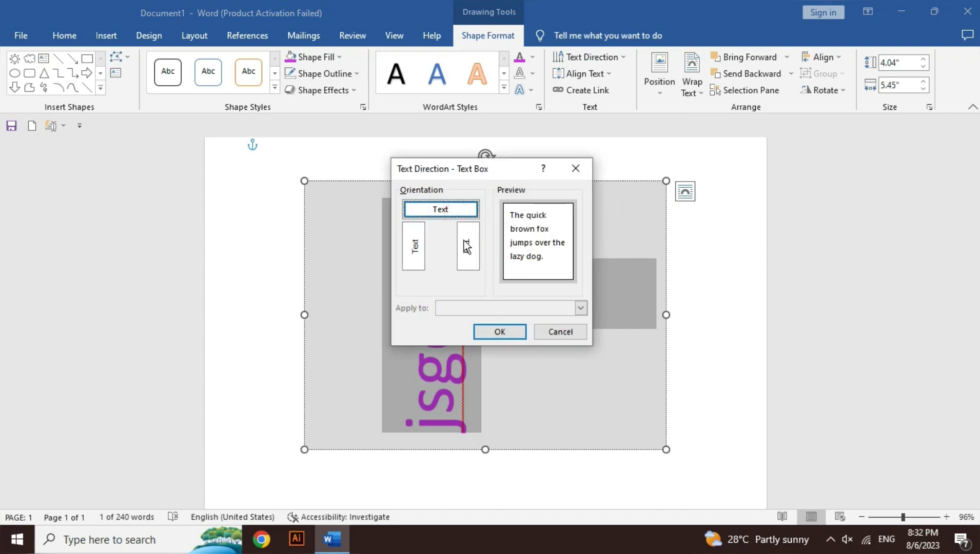
click(466, 249)
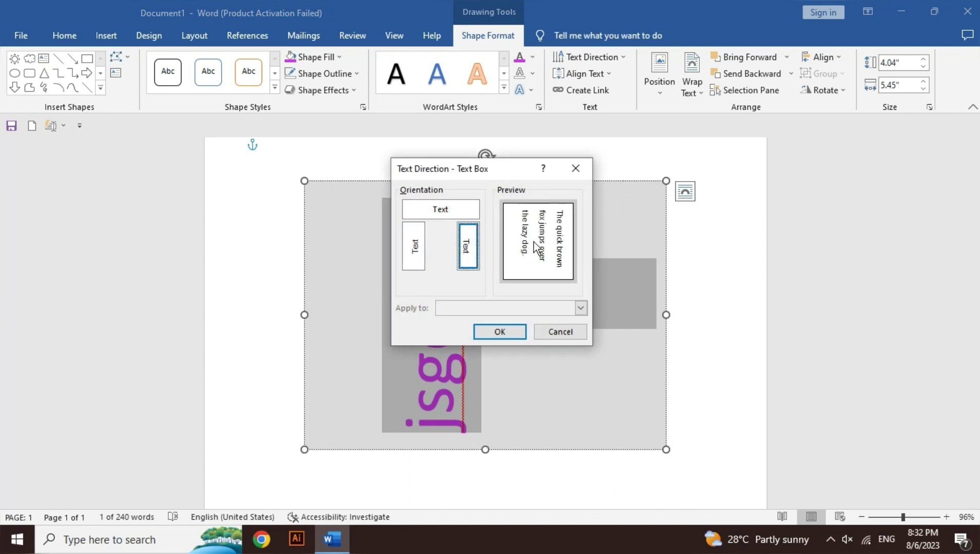
click(468, 211)
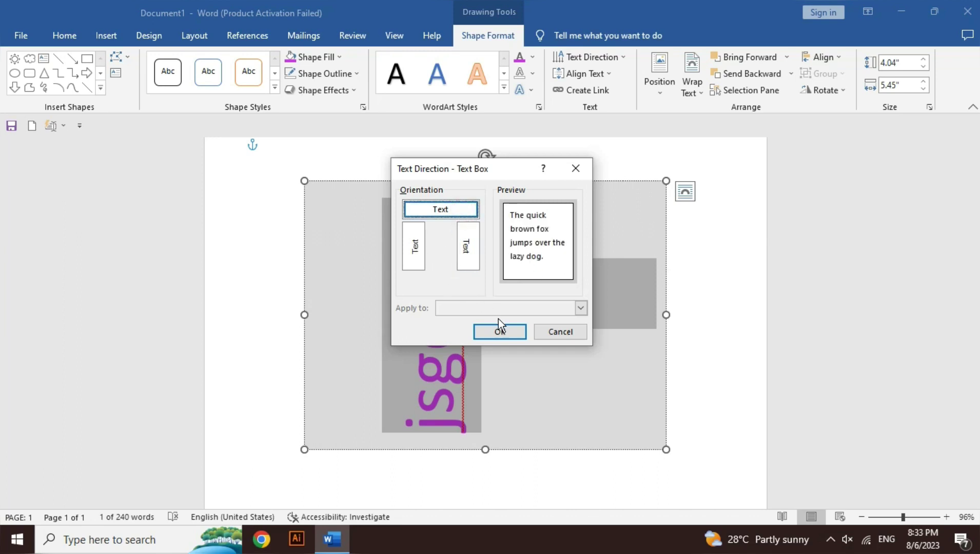
click(500, 332)
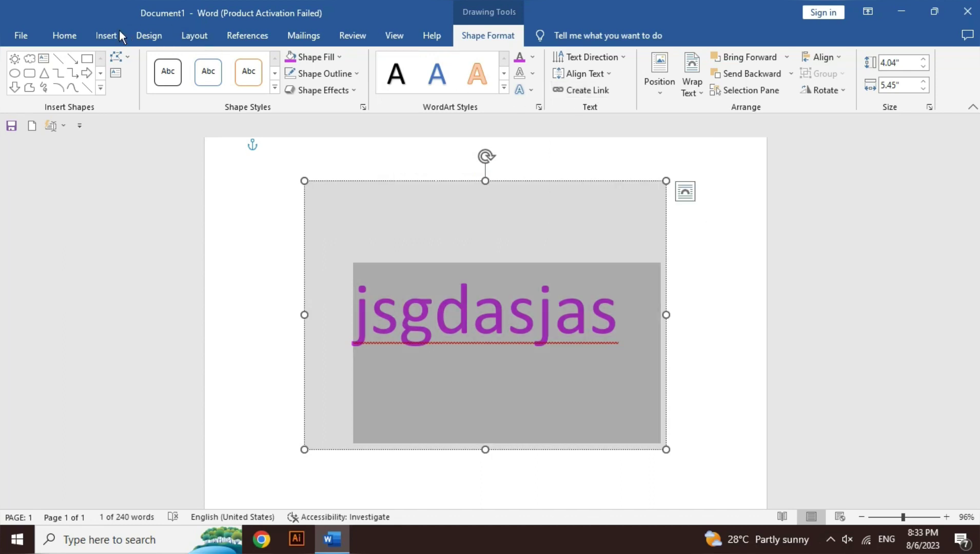
- Zoom out to 40% and drag the text box's corner to shrink it to 1.76" by 3.58"
click(107, 36)
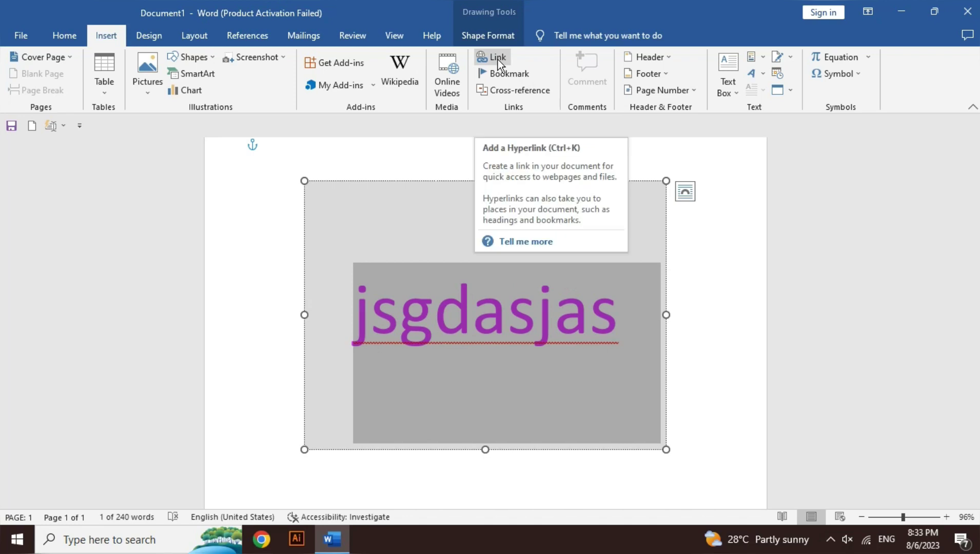
click(490, 36)
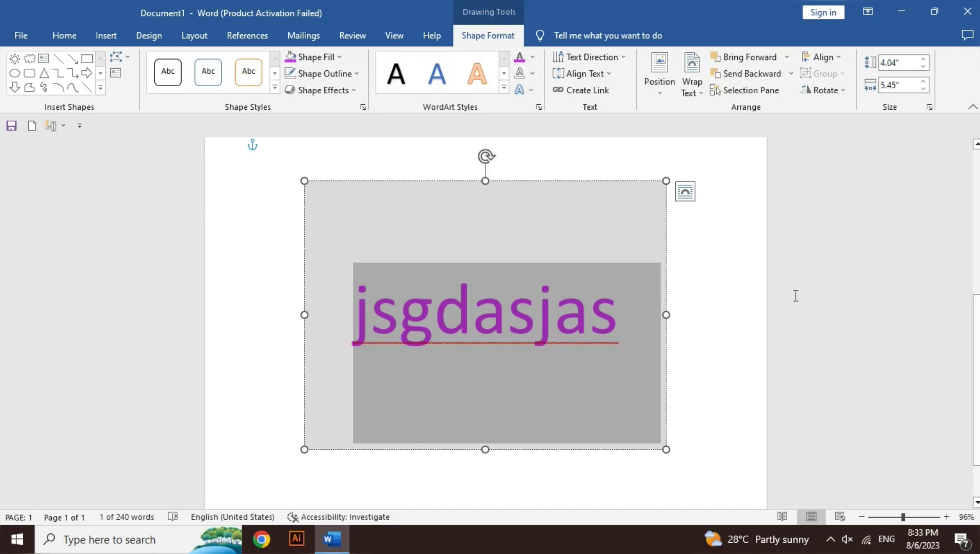
click(862, 517)
click(862, 517)
click(862, 517)
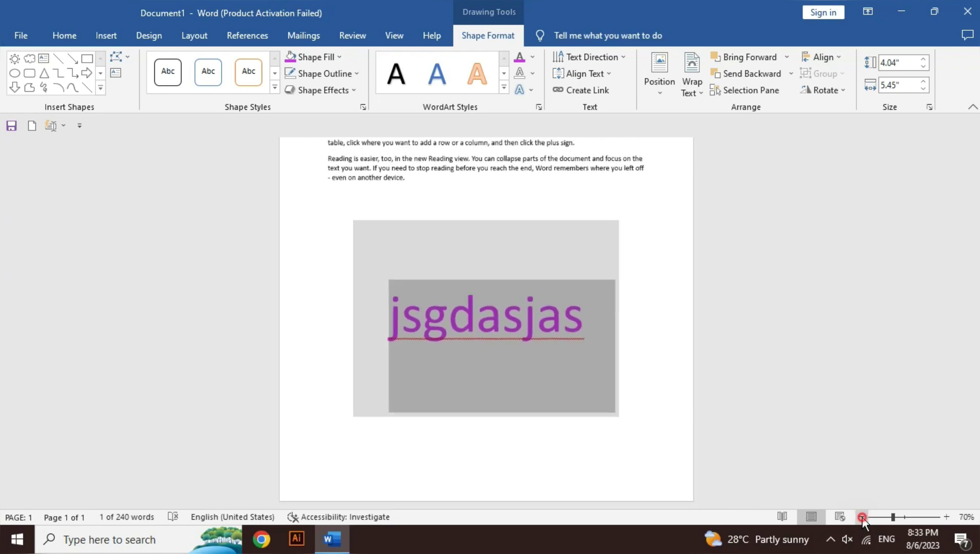
click(862, 517)
click(861, 517)
click(862, 517)
click(520, 341)
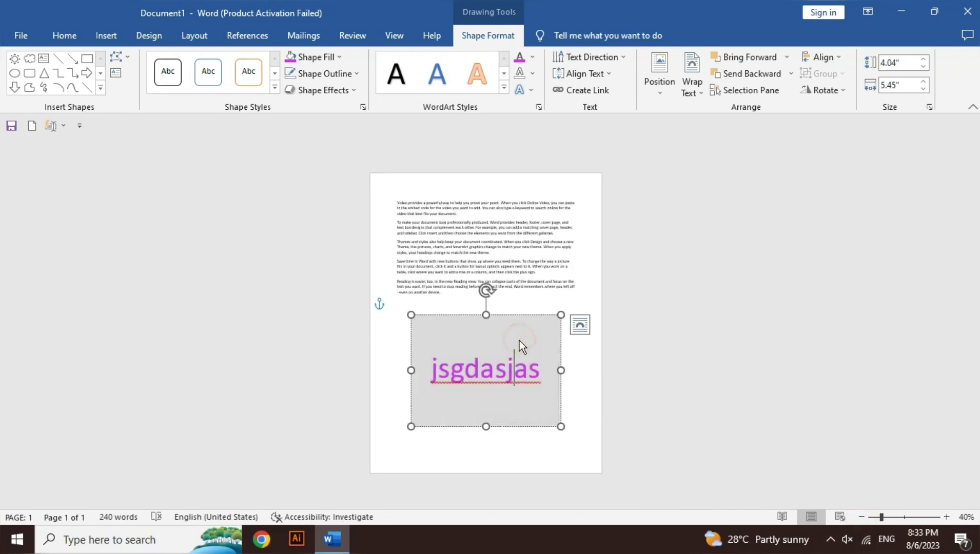
mouse_move(561, 427)
mouse_down()
mouse_move(510, 395)
mouse_move(510, 364)
mouse_up()
click(664, 93)
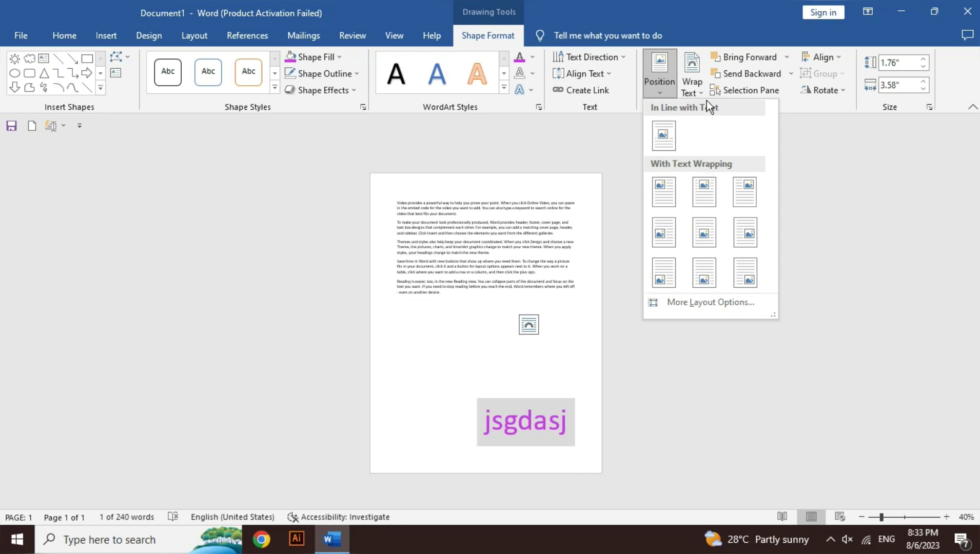
- Set the text box to In Line with Text and drag it below the paragraphs
click(695, 84)
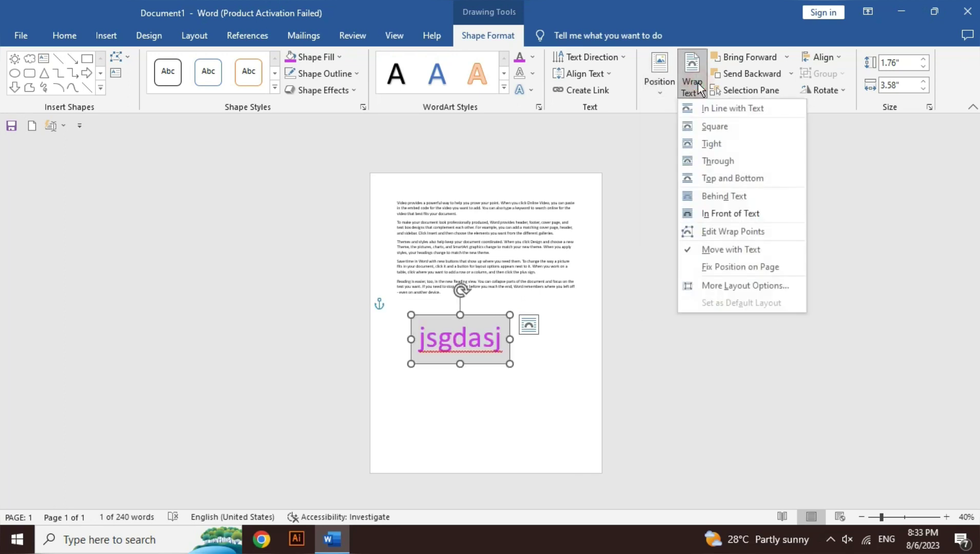
click(722, 113)
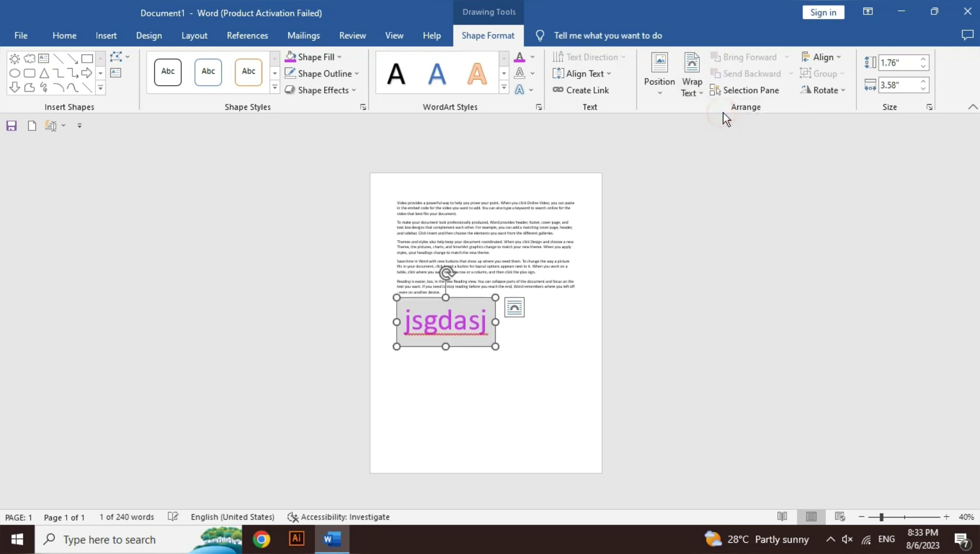
drag(464, 347, 486, 335)
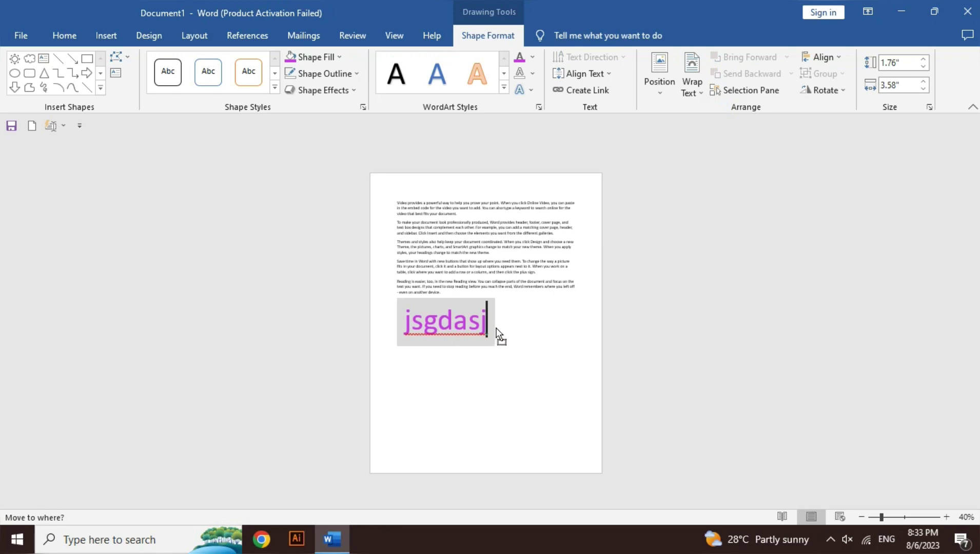
drag(497, 331, 498, 330)
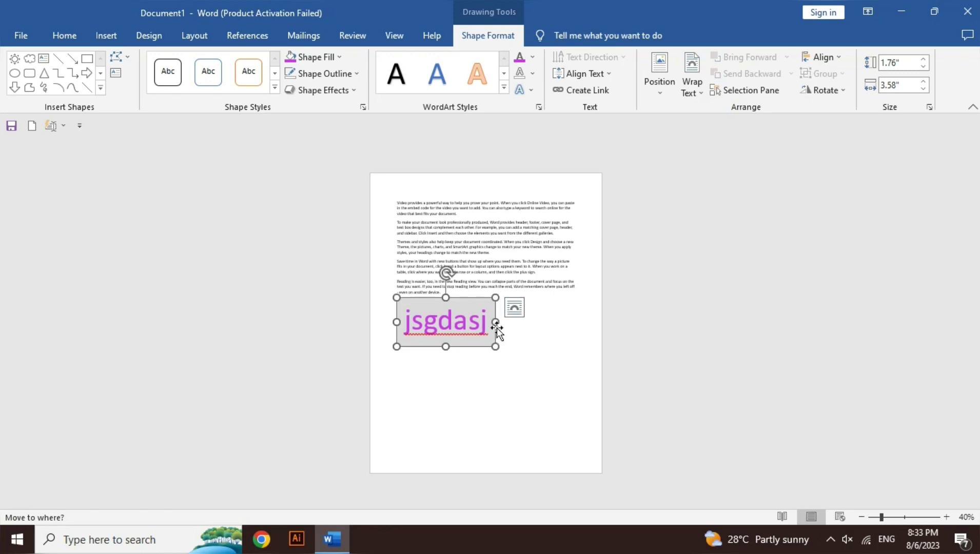
- Switch to Square wrapping, move the box up into the fourth paragraph, and zoom to 70%
click(692, 84)
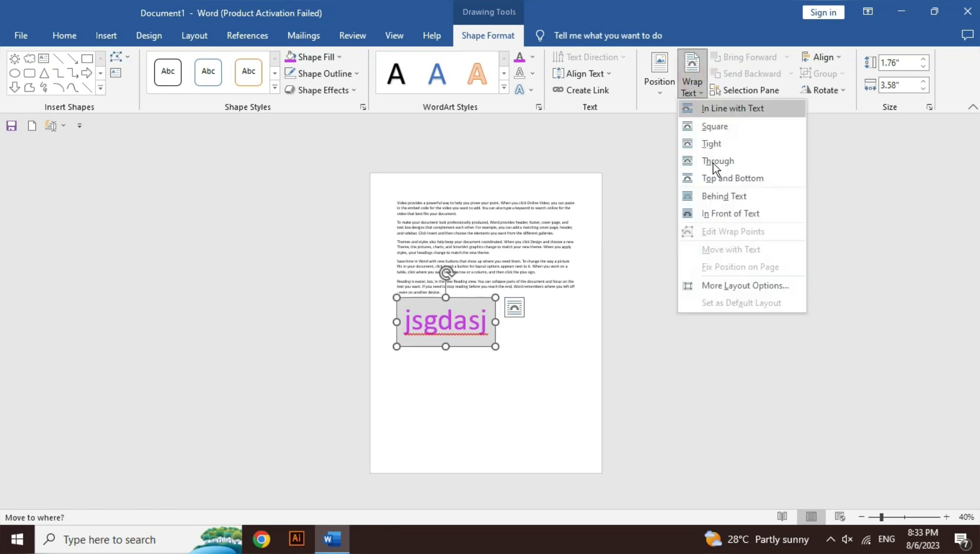
click(713, 133)
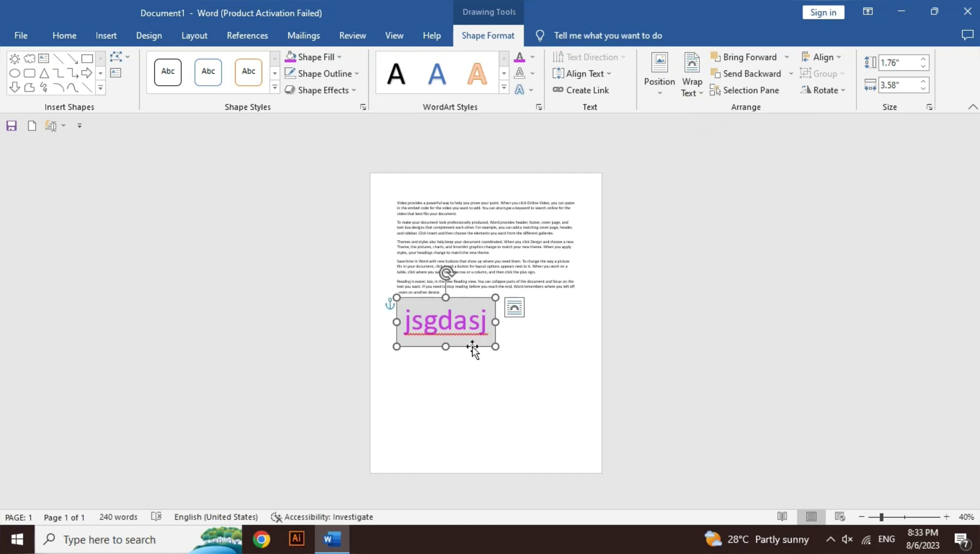
drag(472, 336, 473, 304)
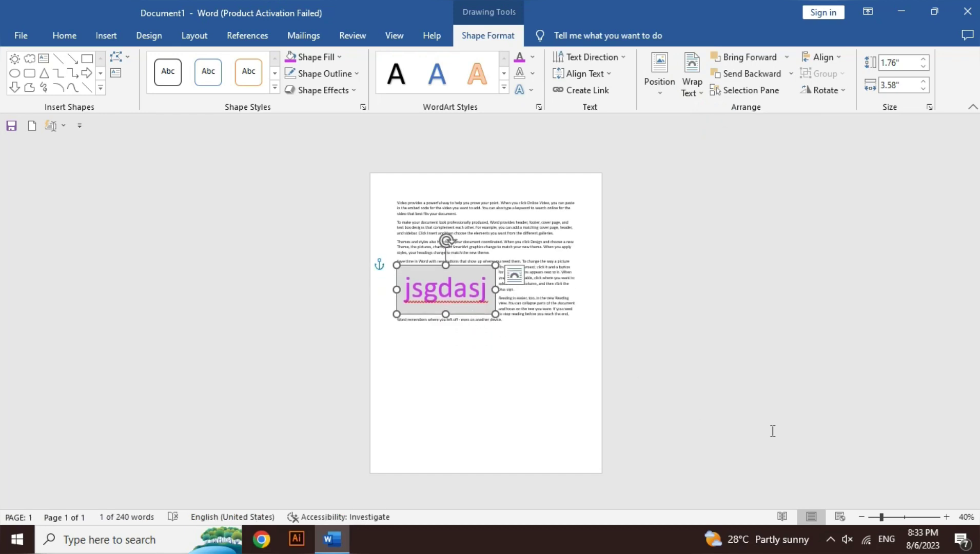
click(945, 517)
click(945, 518)
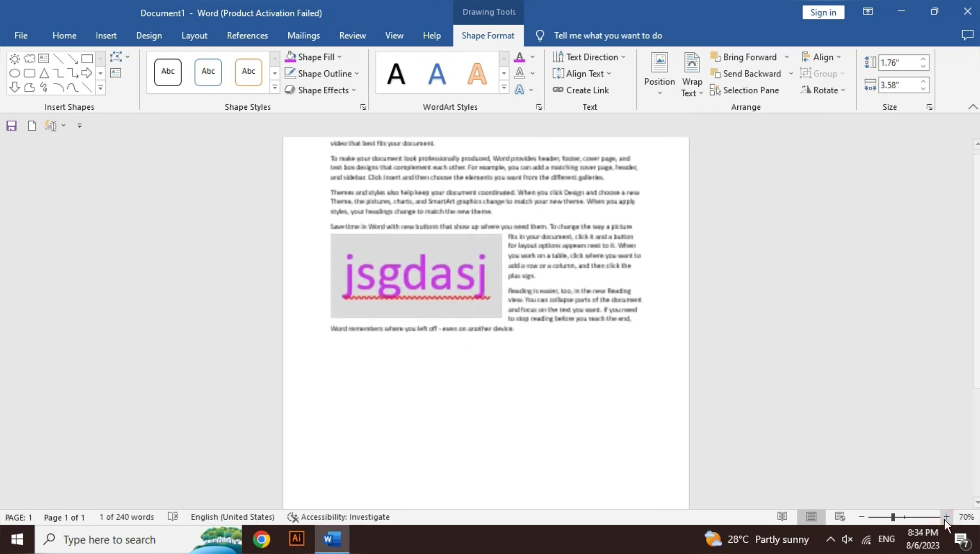
click(945, 517)
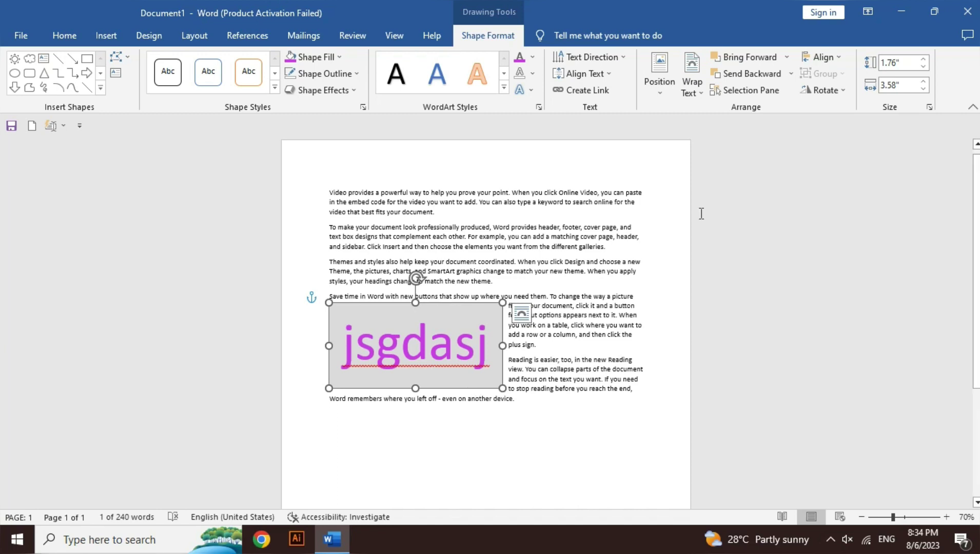
- Delete the WordArt word jsgdasj, leaving an empty grey box
click(692, 97)
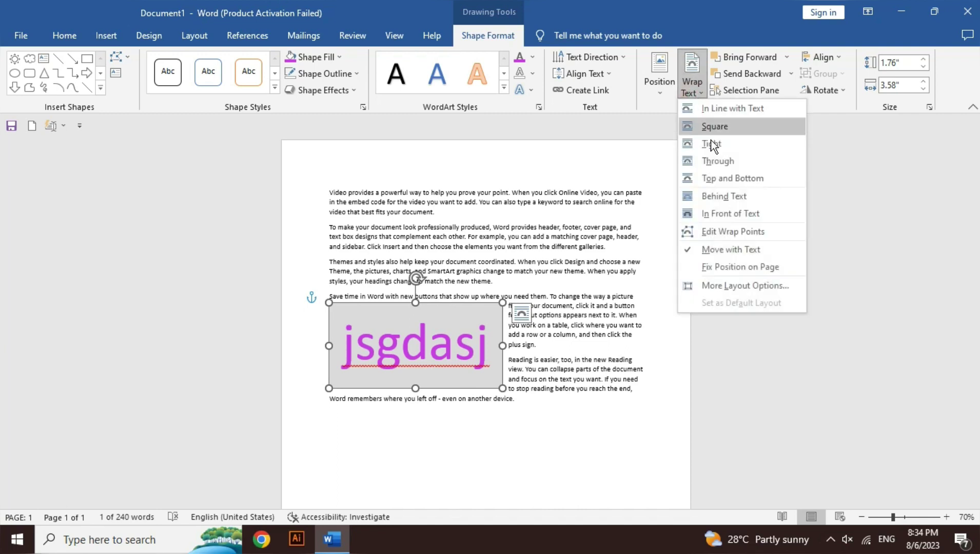
click(717, 196)
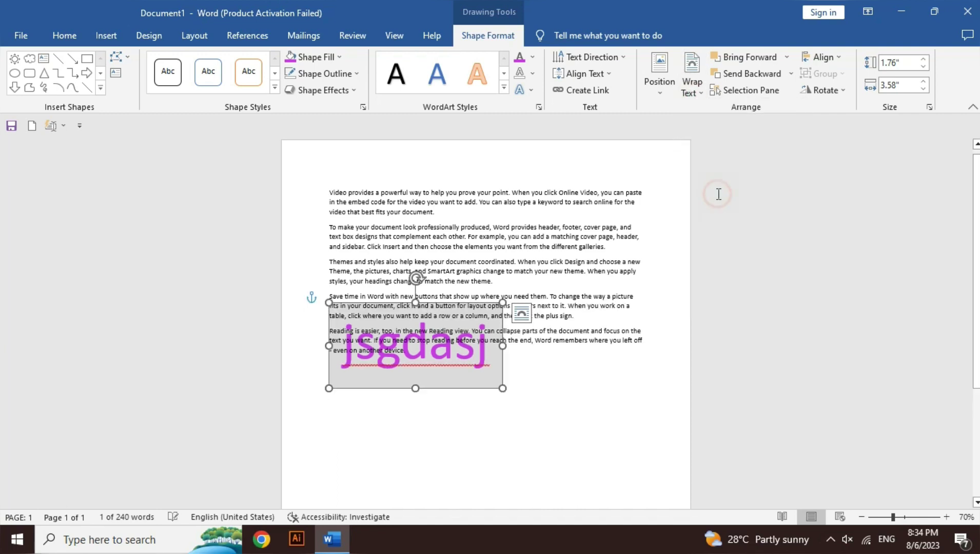
click(464, 365)
key(ctrl+a)
click(464, 364)
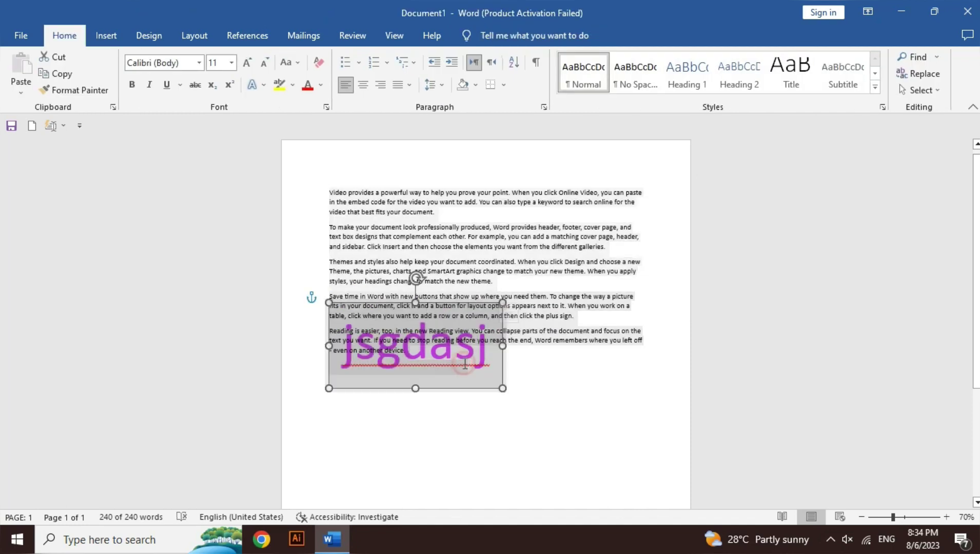
double_click(452, 354)
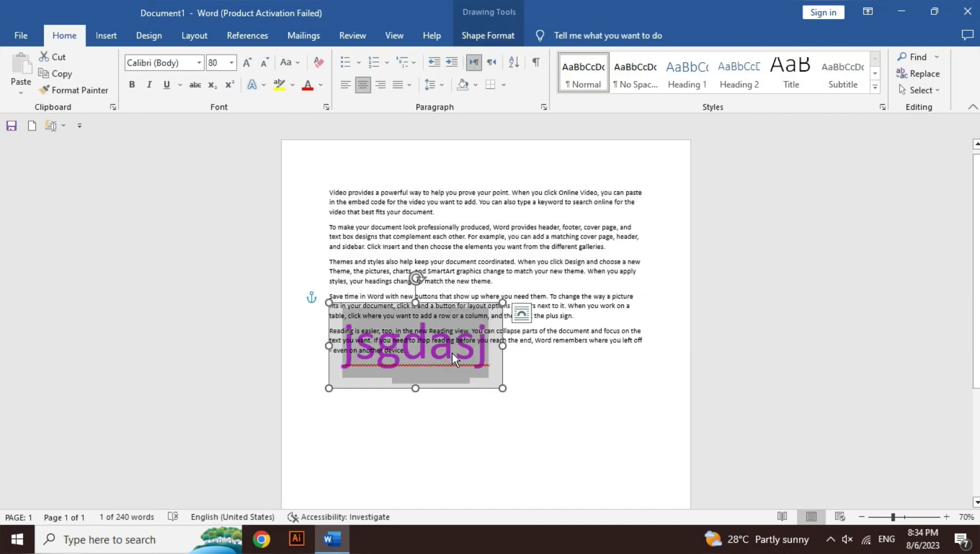
key(Delete)
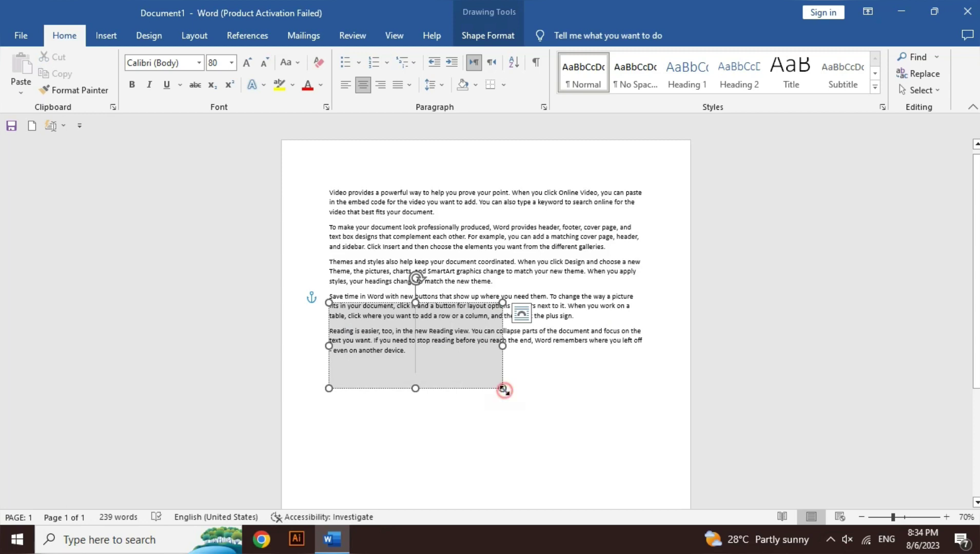
- Enlarge the empty box, move it up, zoom out to 40% and stretch it over the page
drag(502, 389, 625, 485)
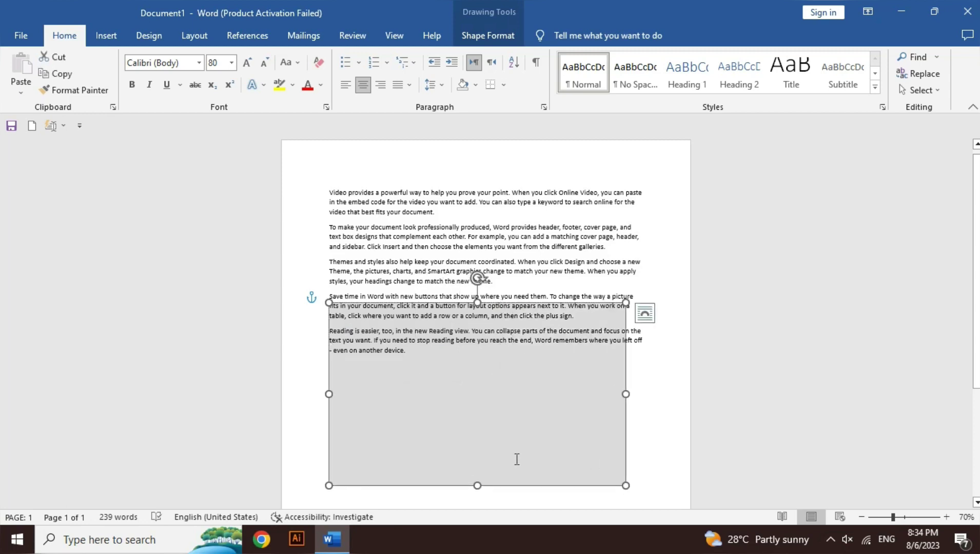
mouse_move(505, 484)
mouse_down()
mouse_move(476, 329)
mouse_move(453, 319)
mouse_up()
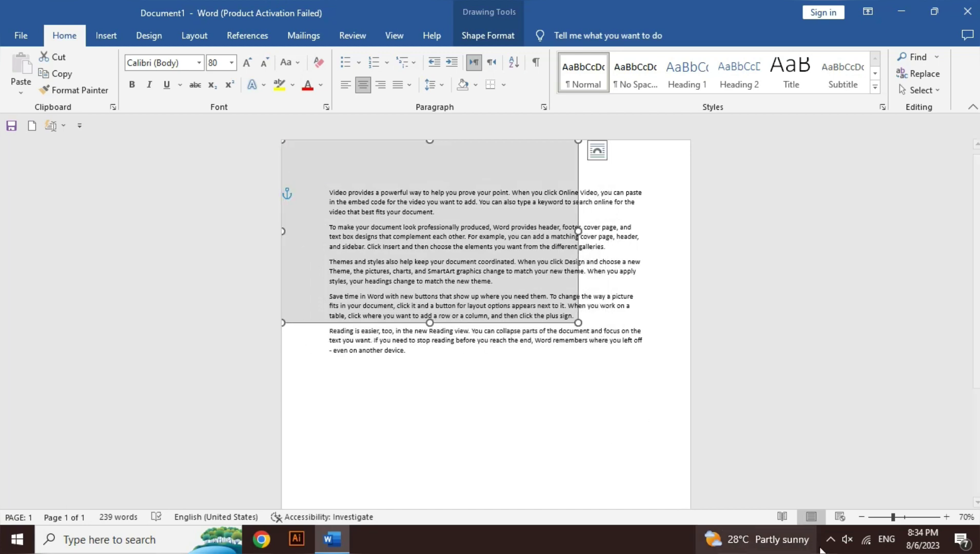
click(862, 517)
click(862, 517)
click(862, 517)
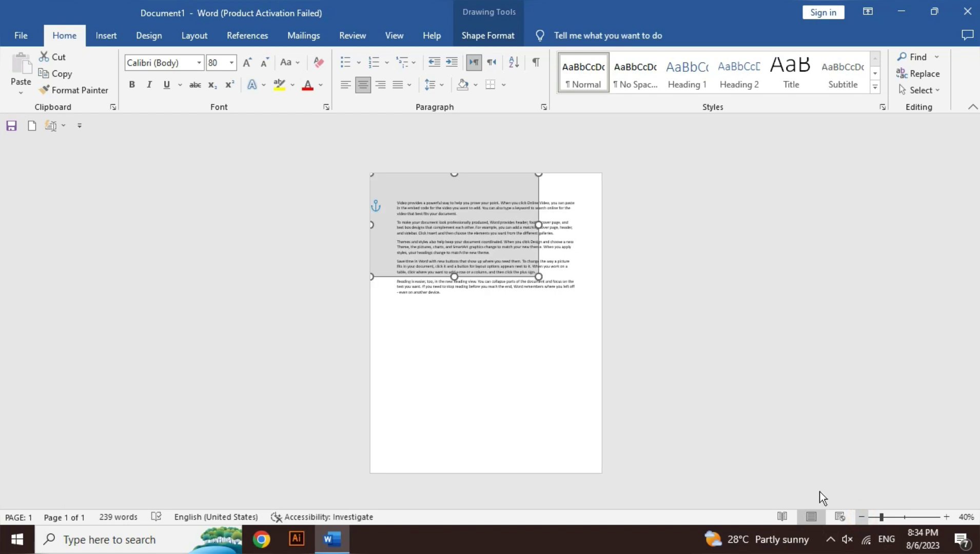
click(537, 276)
drag(537, 277, 601, 472)
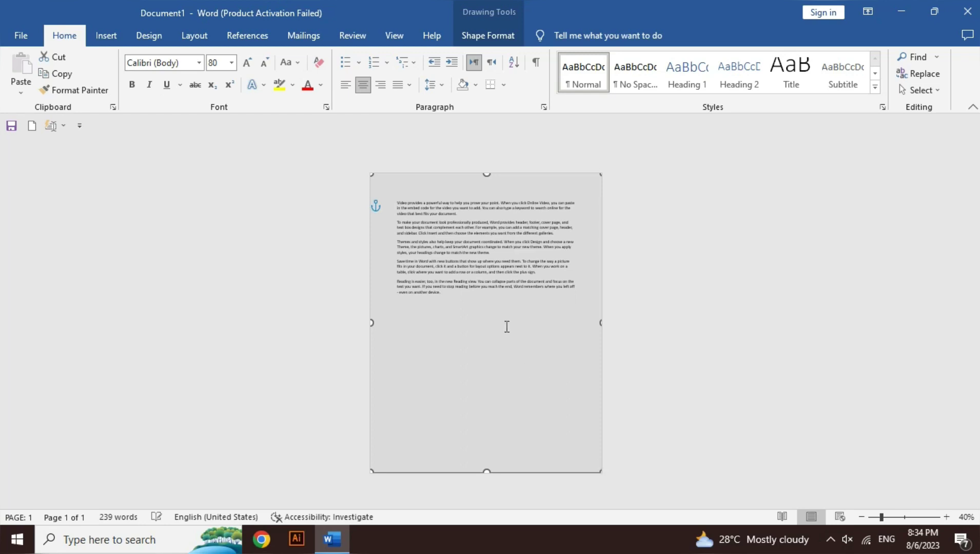
- Return to the body text and preview the page in Print, then close the preview
click(477, 283)
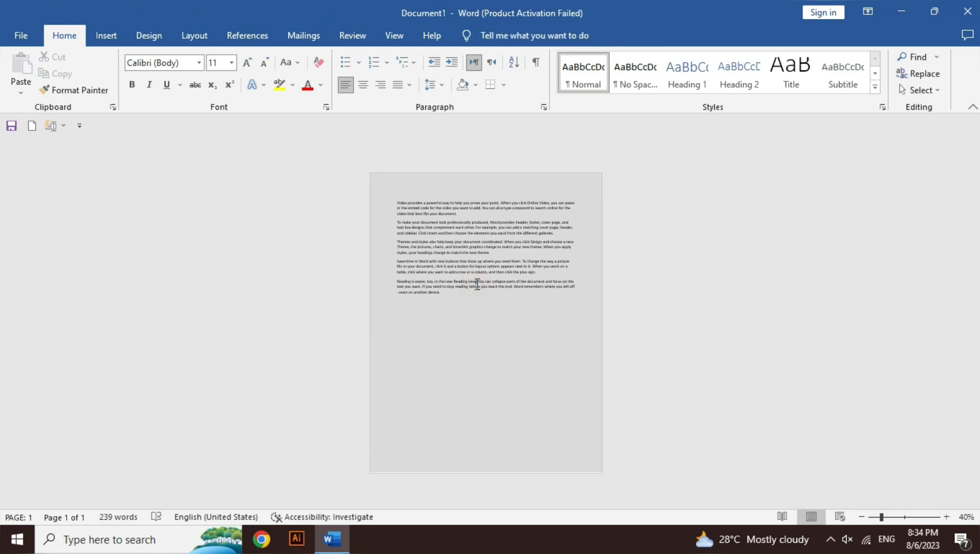
key(ctrl+p)
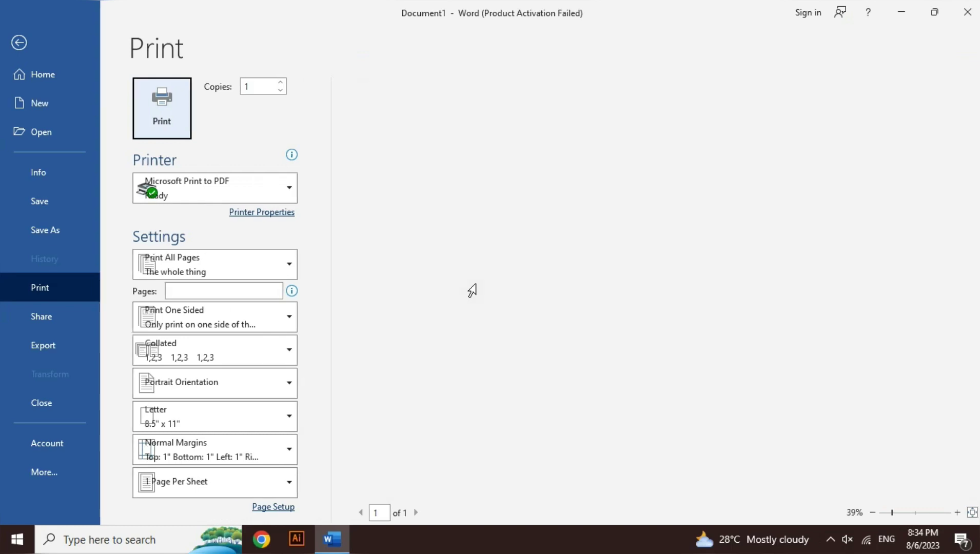
key(Escape)
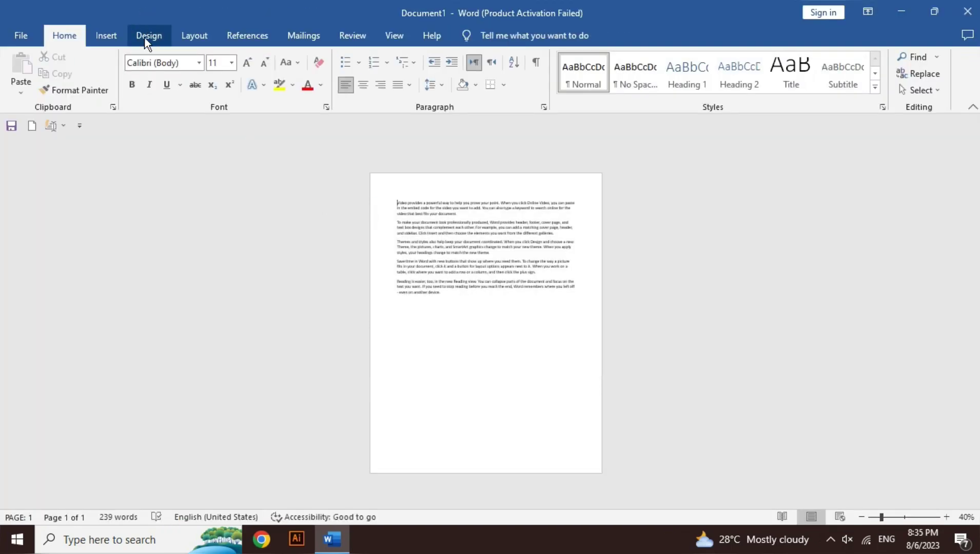
- Draw a blue rectangle below the sample text
click(109, 36)
click(199, 58)
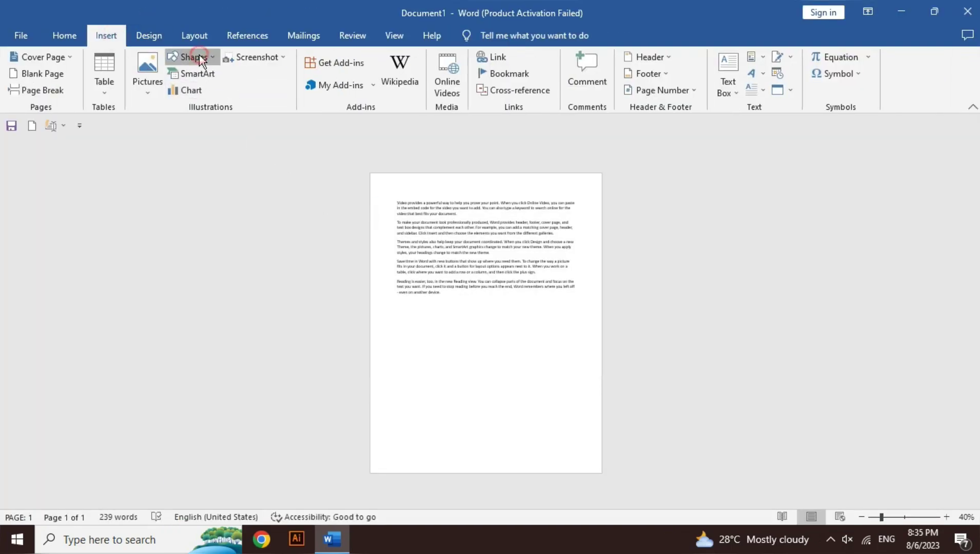
click(246, 90)
drag(424, 332, 533, 403)
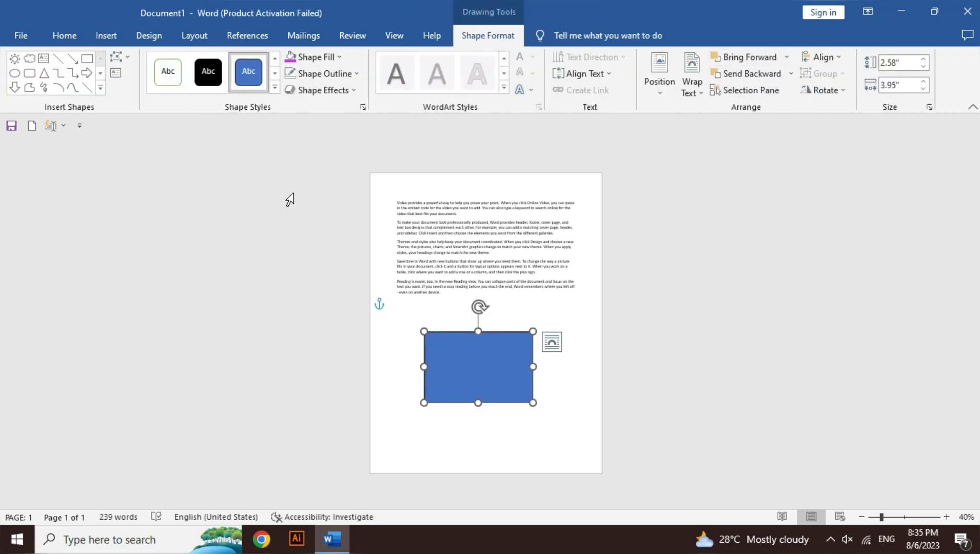
- Draw a second overlapping rectangle, style it black, and bring the blue one forward
click(87, 60)
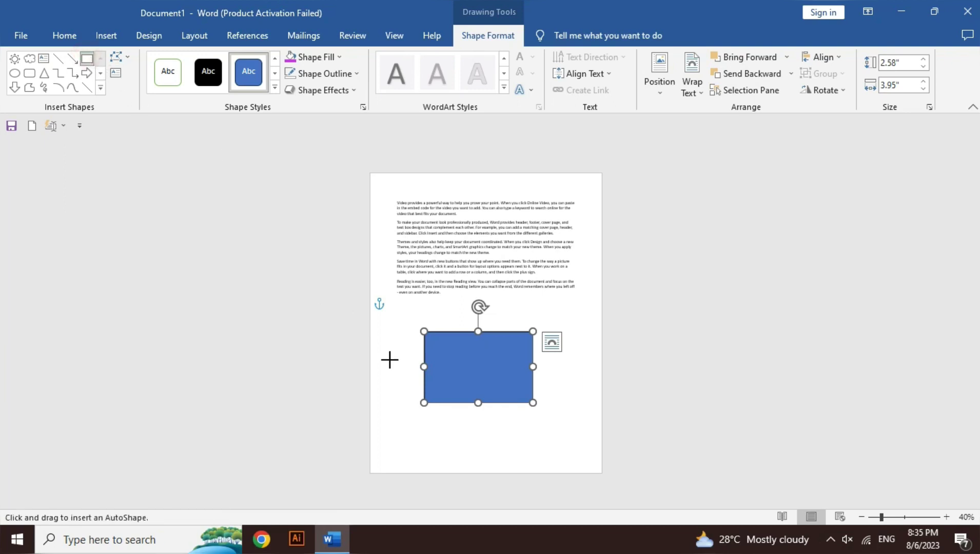
drag(391, 355, 492, 442)
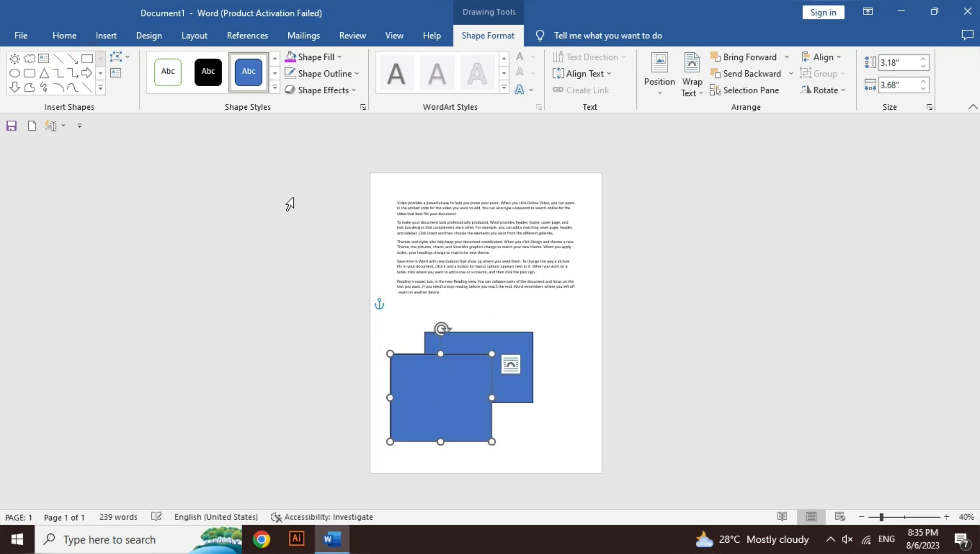
click(206, 76)
click(205, 77)
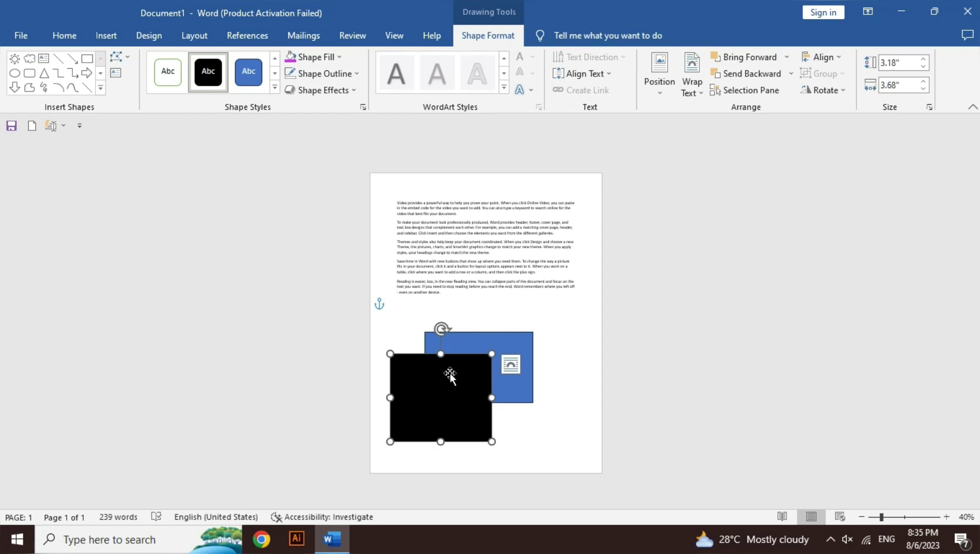
click(507, 341)
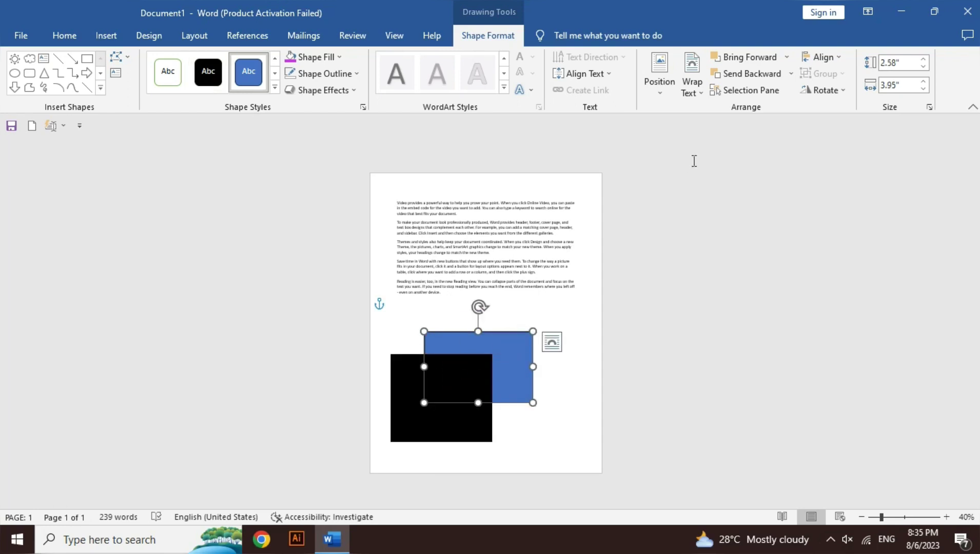
click(754, 58)
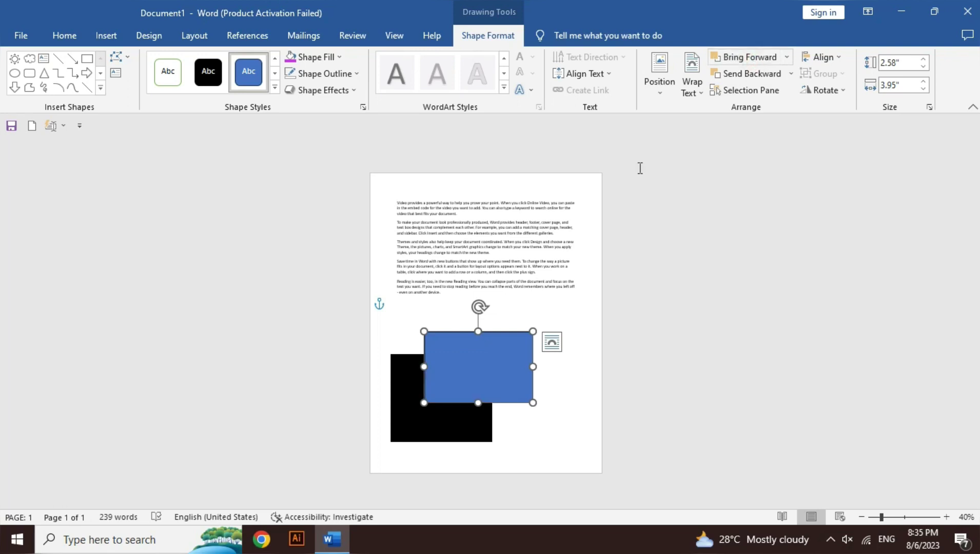
click(432, 429)
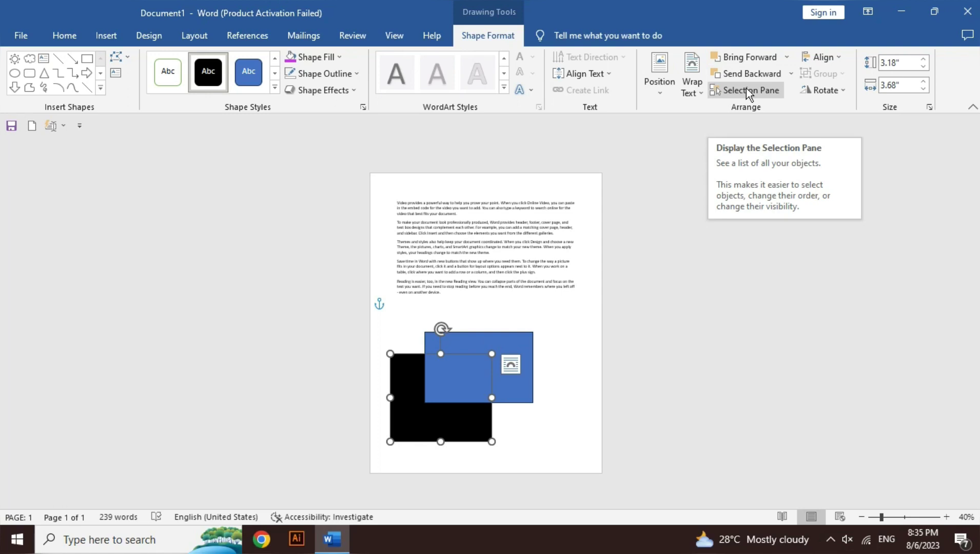
click(745, 90)
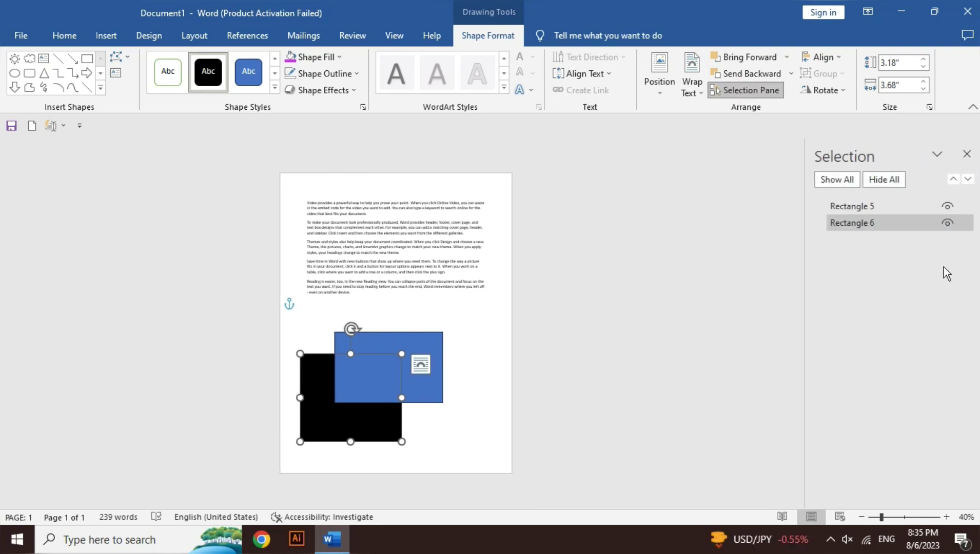
click(882, 211)
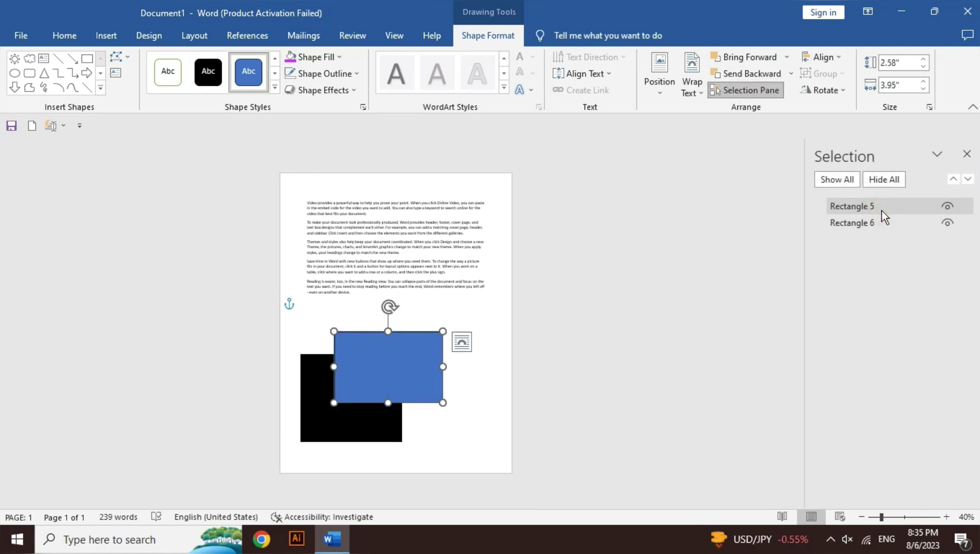
click(880, 222)
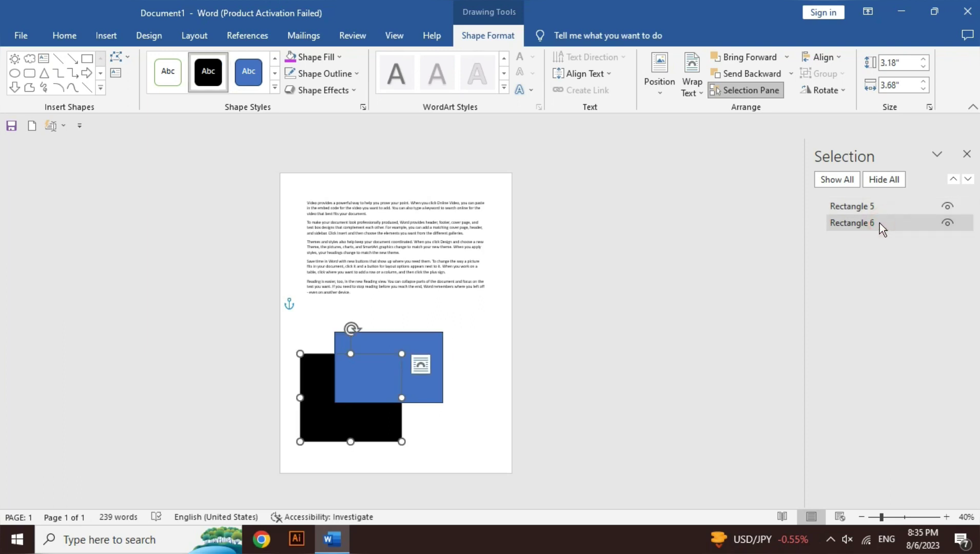
click(953, 205)
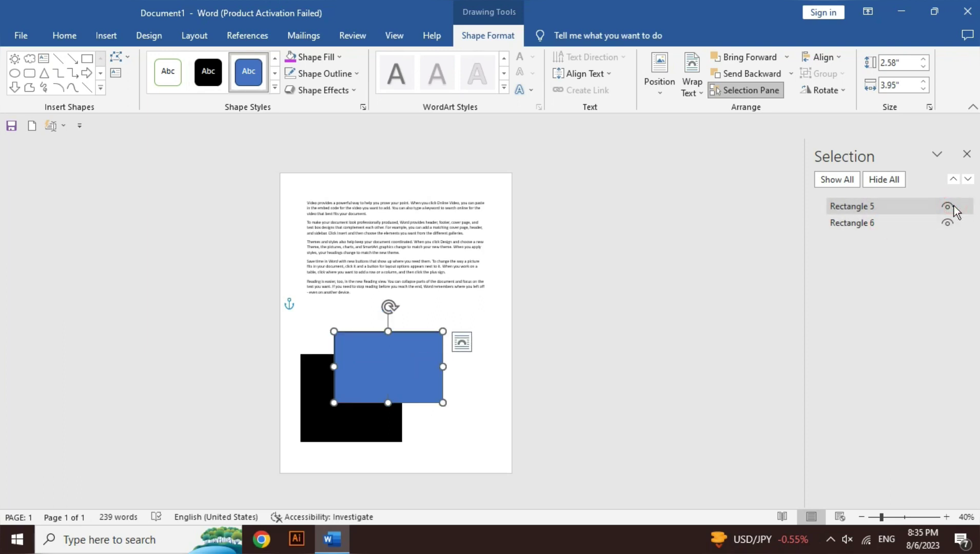
click(954, 206)
click(947, 224)
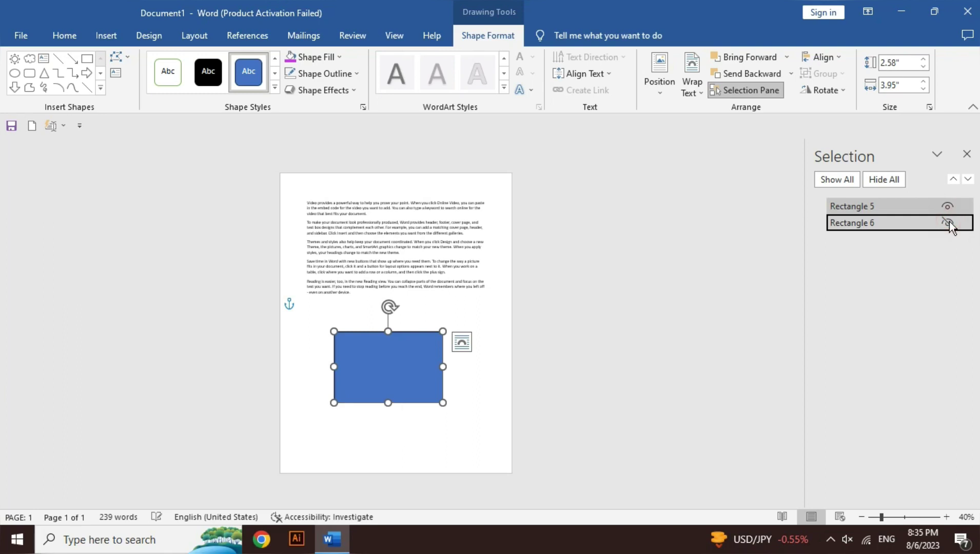
click(947, 225)
click(948, 200)
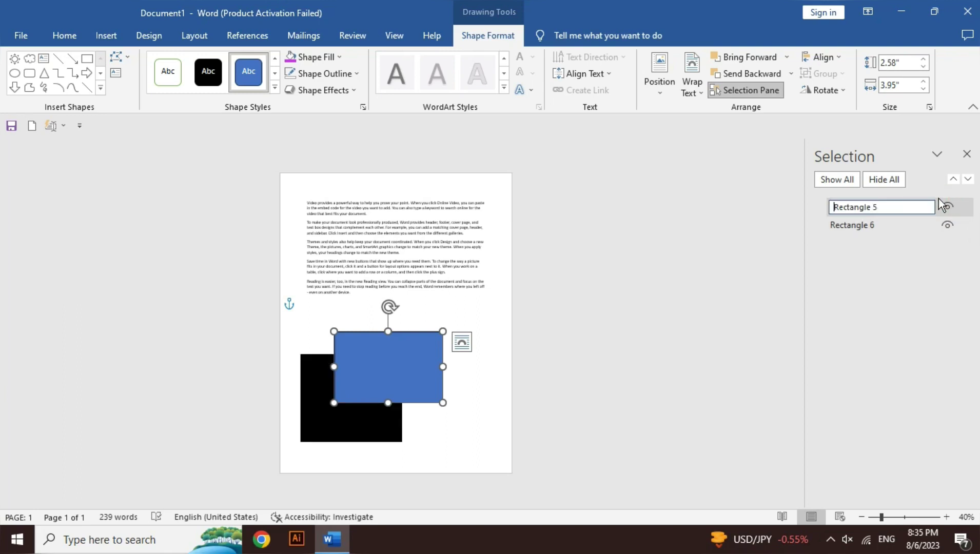
click(894, 180)
click(851, 180)
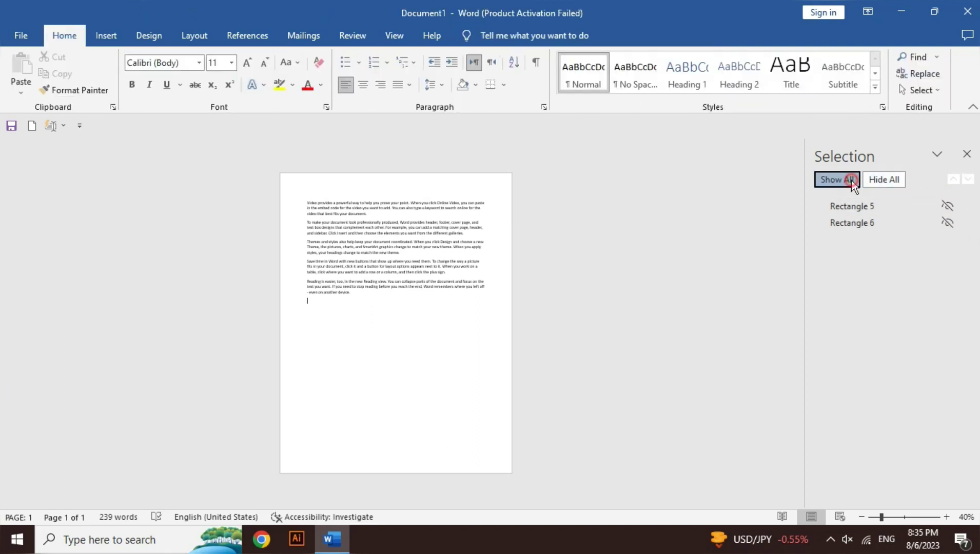
click(361, 384)
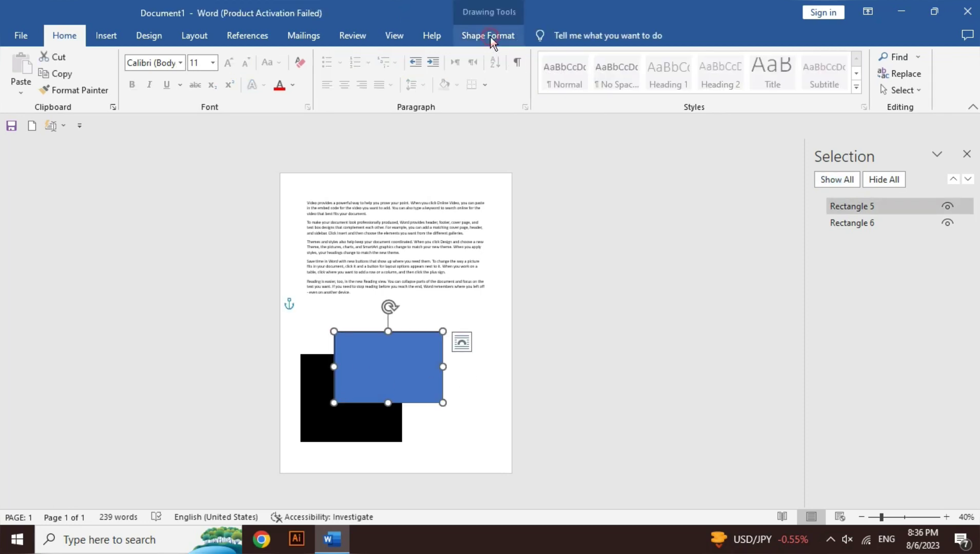
click(490, 37)
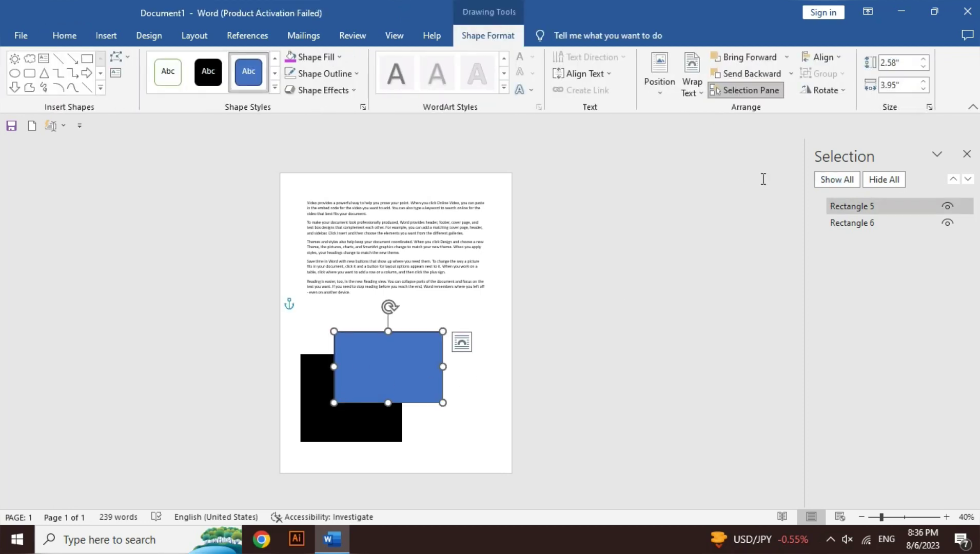
click(967, 154)
- Align the blue rectangle left, centre, top, then middle on the page
click(833, 60)
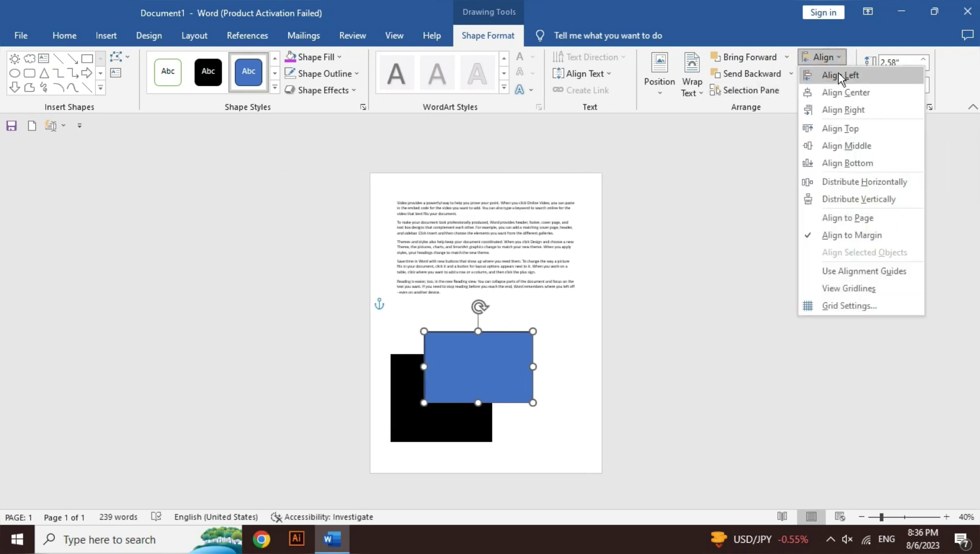
click(838, 73)
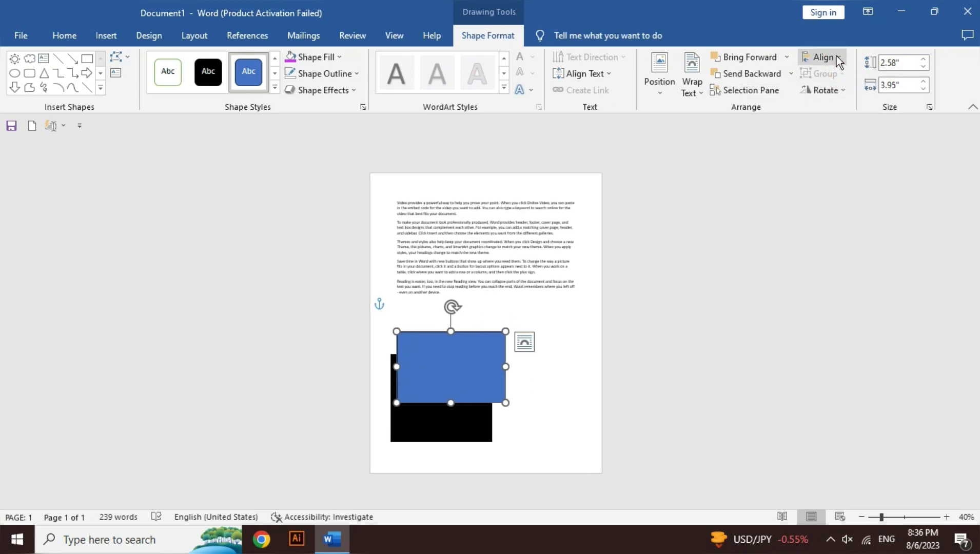
click(836, 56)
click(850, 97)
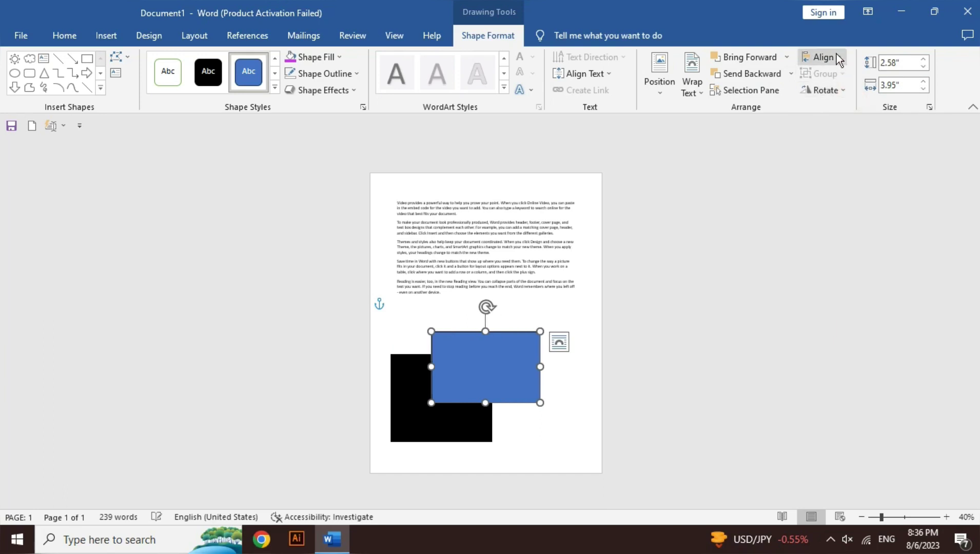
click(836, 55)
click(851, 127)
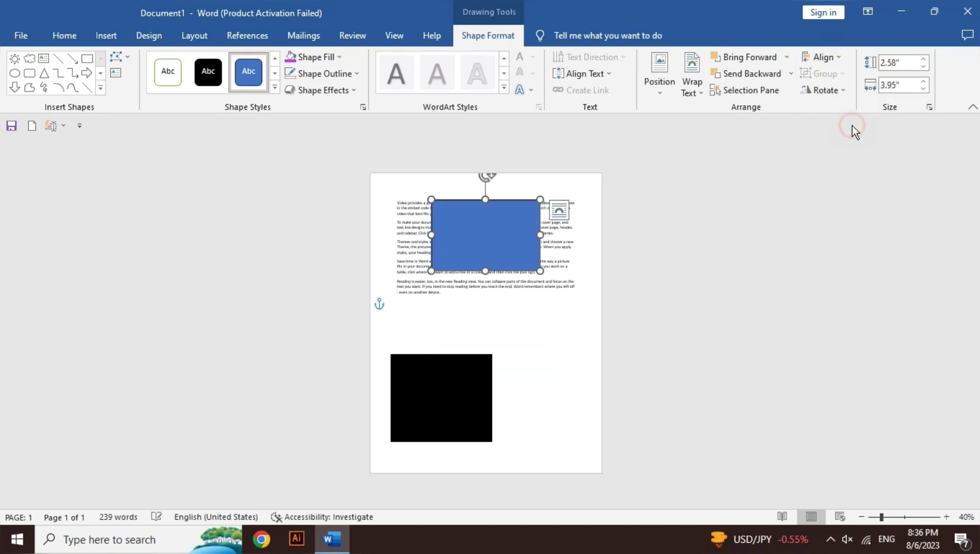
click(830, 58)
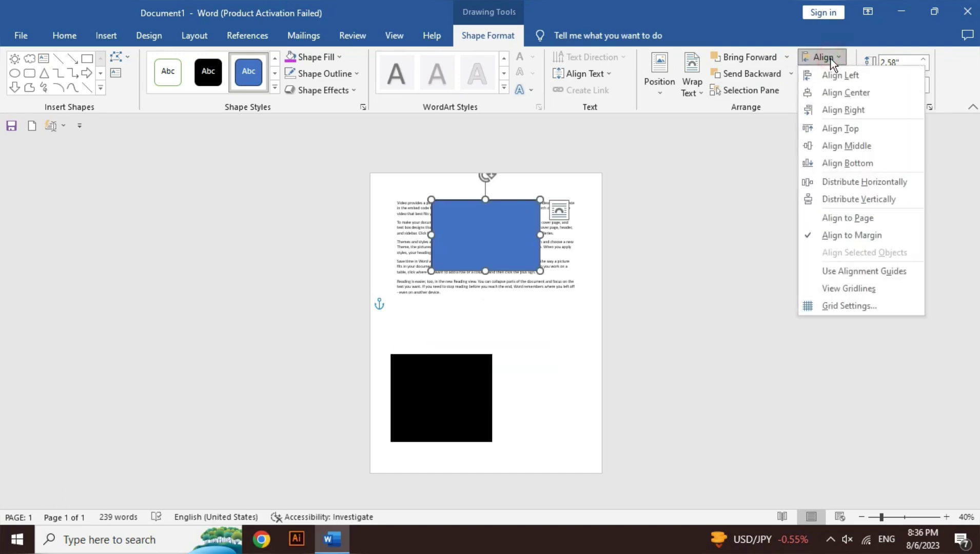
click(850, 151)
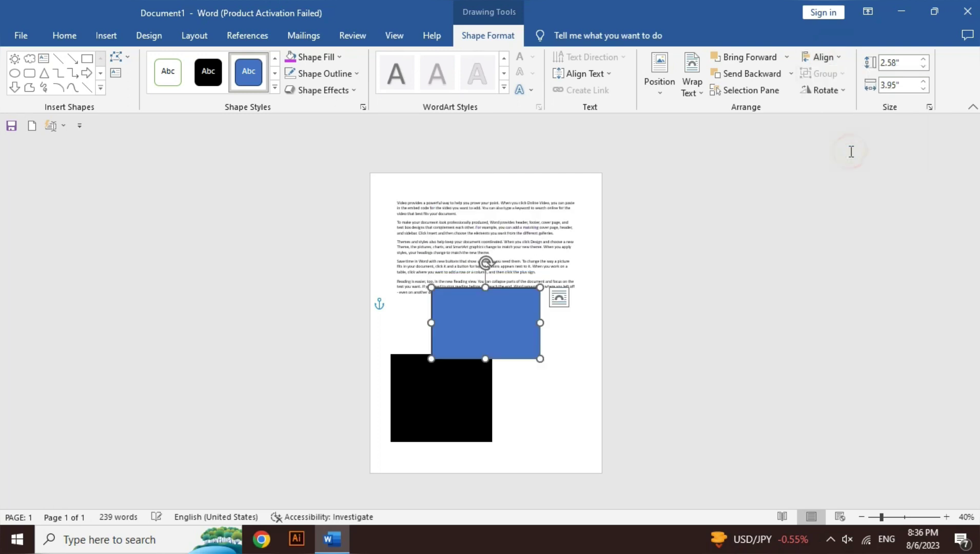
- Close the alignment options and add the black square to the selection
click(824, 57)
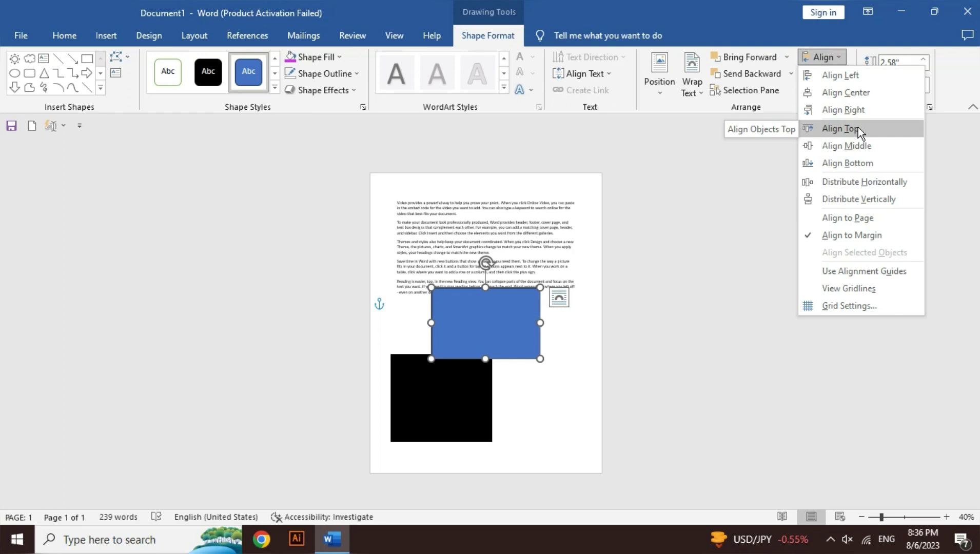
key(Escape)
shift+click(449, 406)
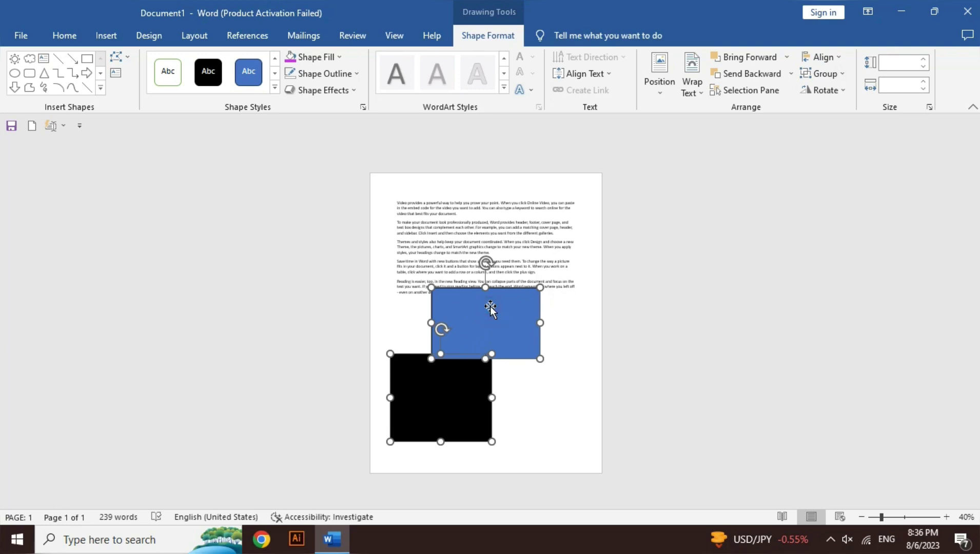
- Select the blue rectangle and black square together and group them
click(550, 308)
click(513, 311)
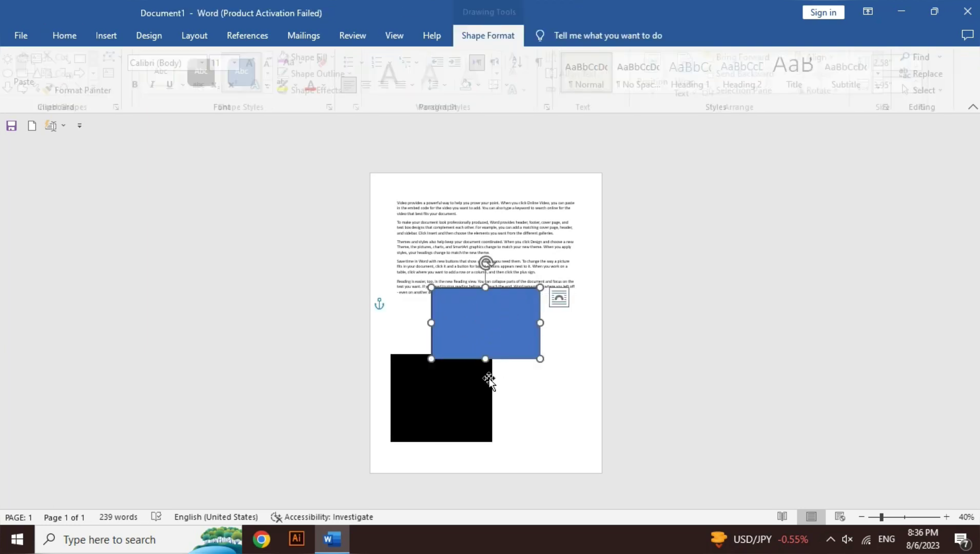
shift+click(459, 404)
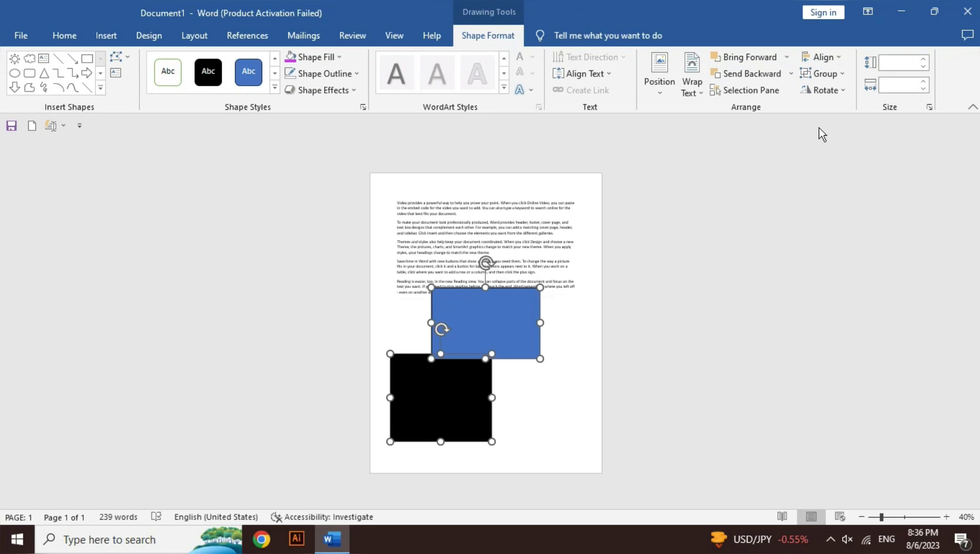
click(822, 74)
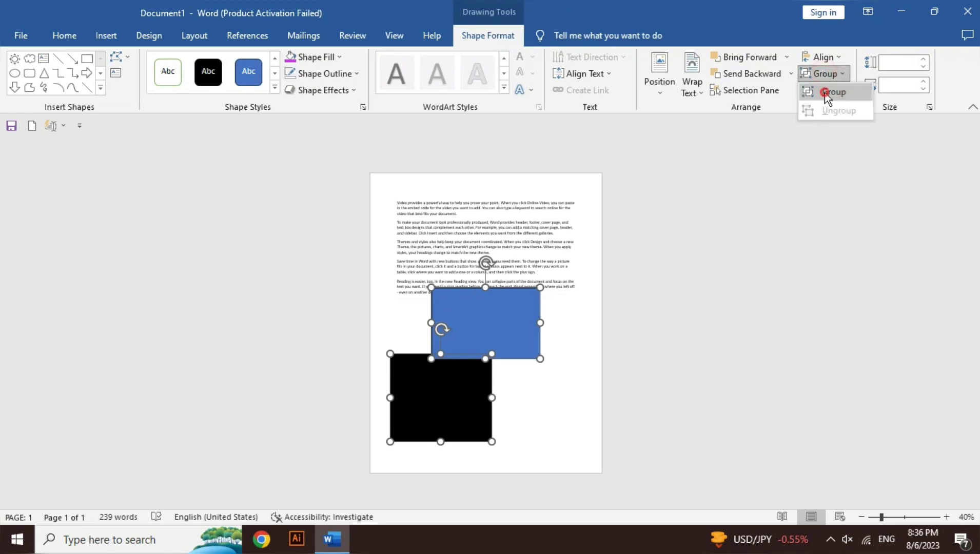
click(826, 92)
- Move the group over the text, tilt and shrink it, then undo the last change
drag(465, 350, 494, 272)
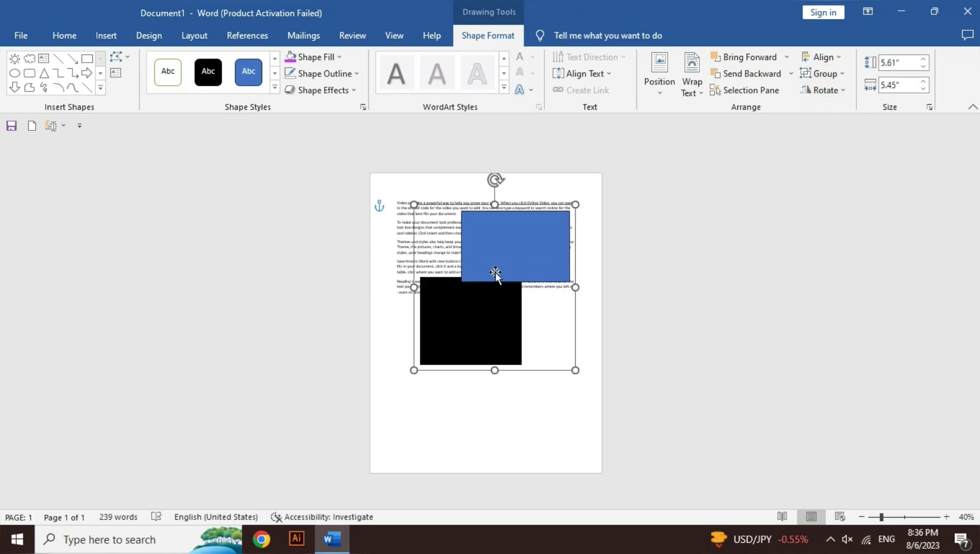
drag(495, 189, 487, 184)
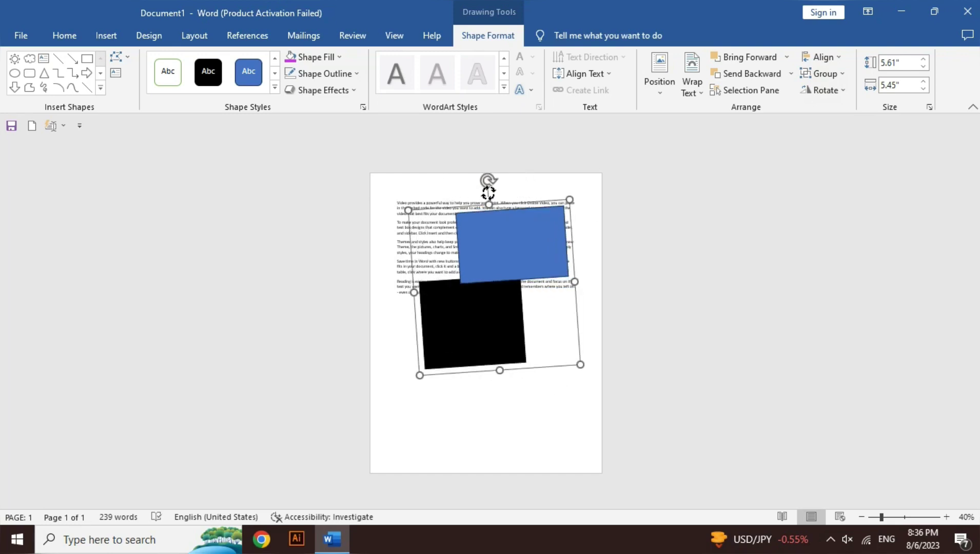
mouse_move(580, 364)
mouse_down()
mouse_move(515, 296)
mouse_move(577, 377)
mouse_up()
key(ctrl+z)
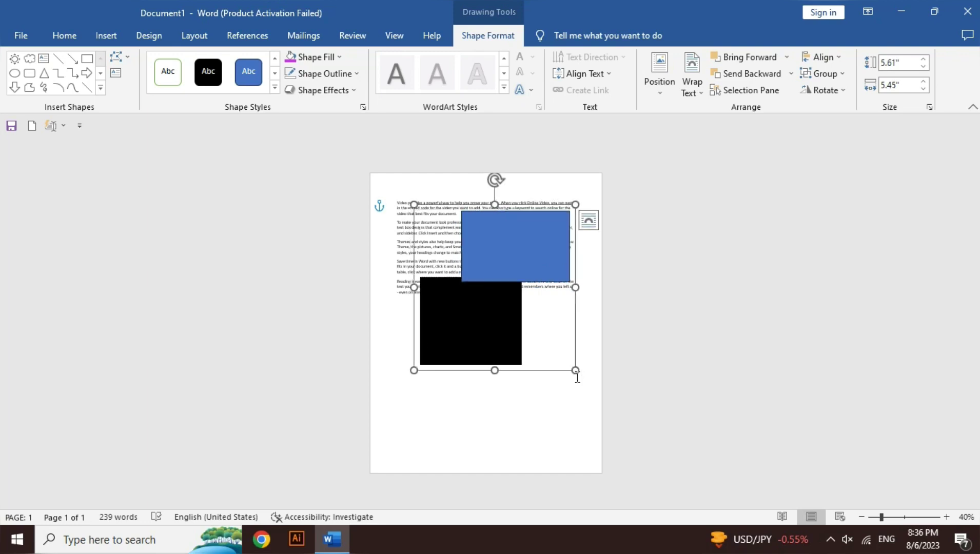
- Ungroup the shapes, drag them back below the text, and select only the blue rectangle
click(834, 73)
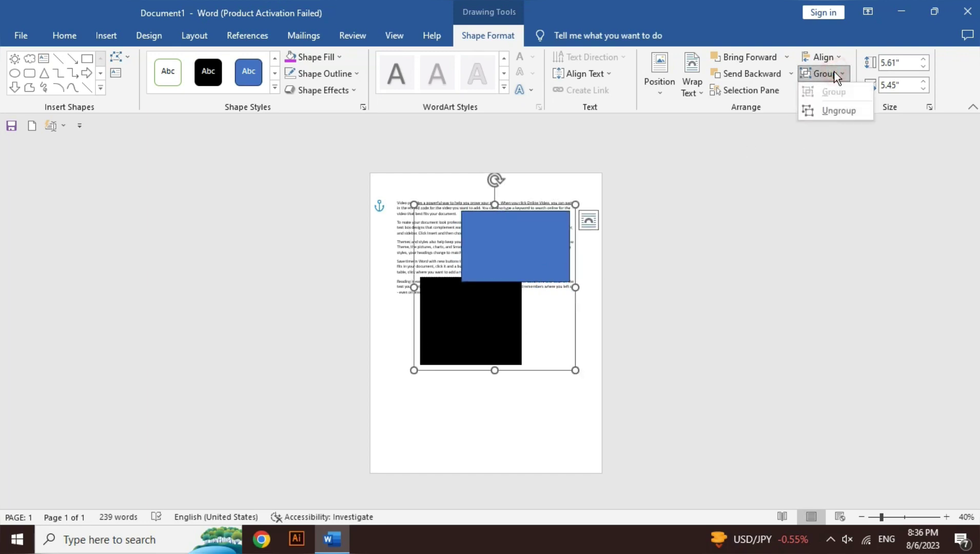
click(833, 109)
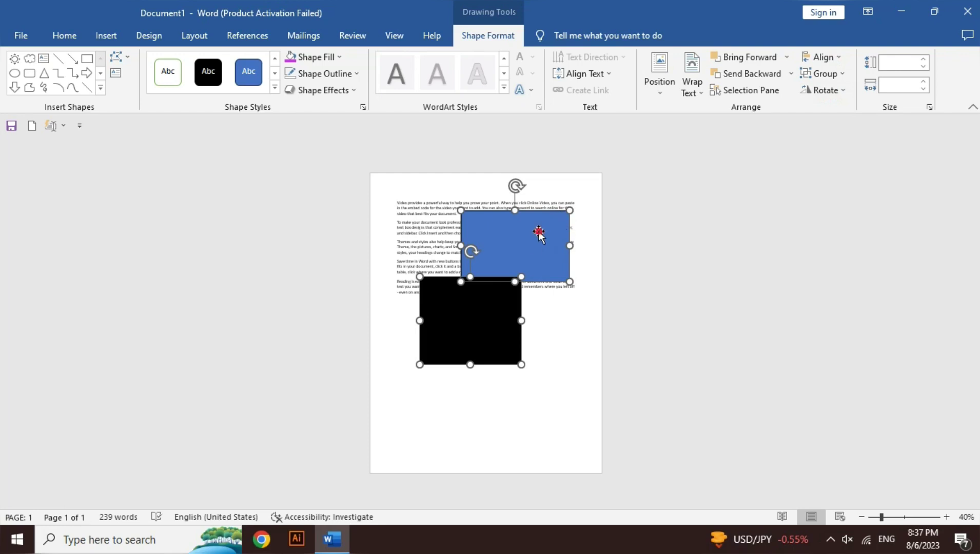
drag(538, 233, 531, 310)
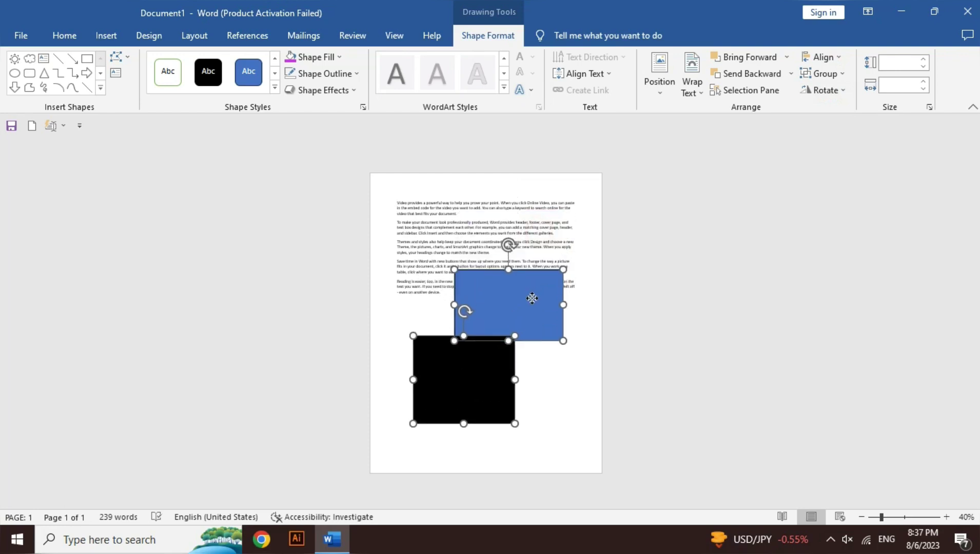
click(542, 391)
click(540, 331)
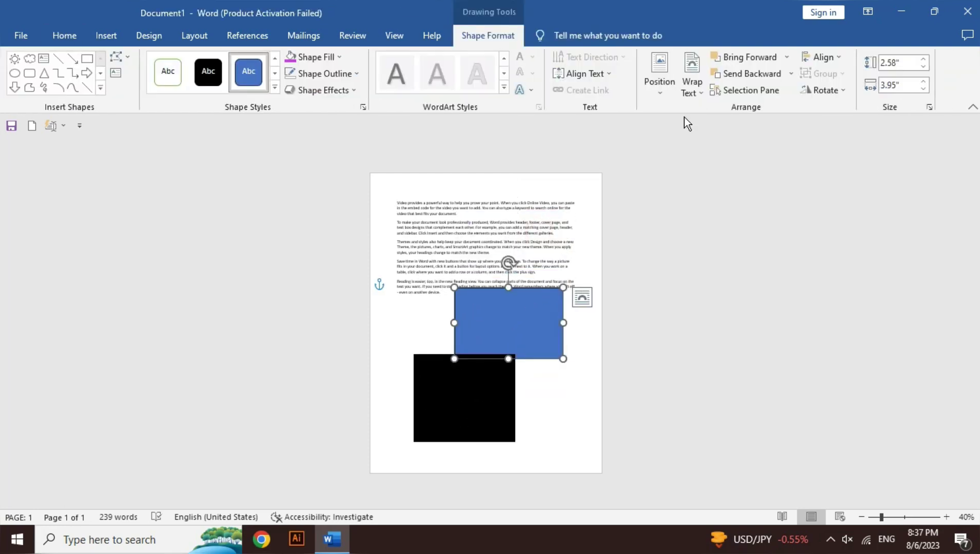
- Look at the rotate and flip options and try rotating the blue rectangle
click(820, 97)
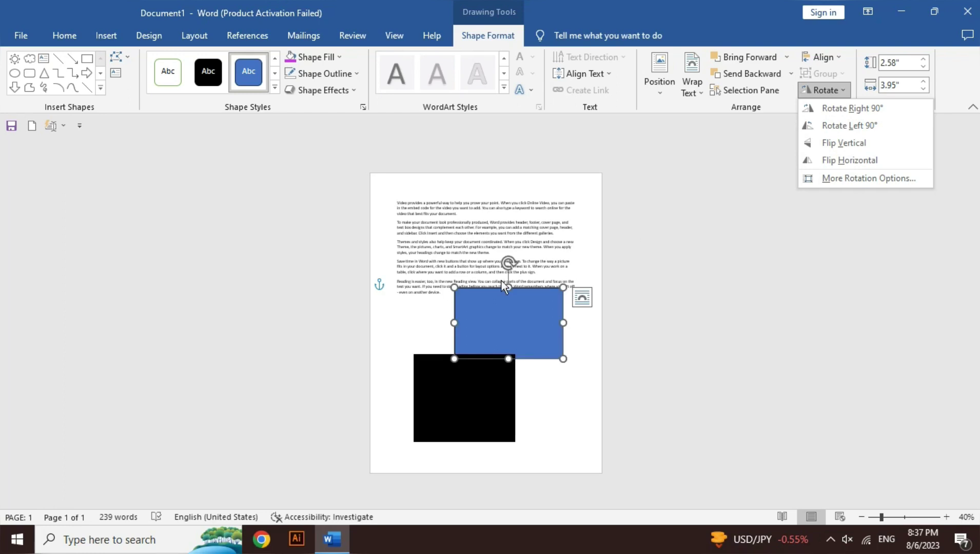
click(508, 263)
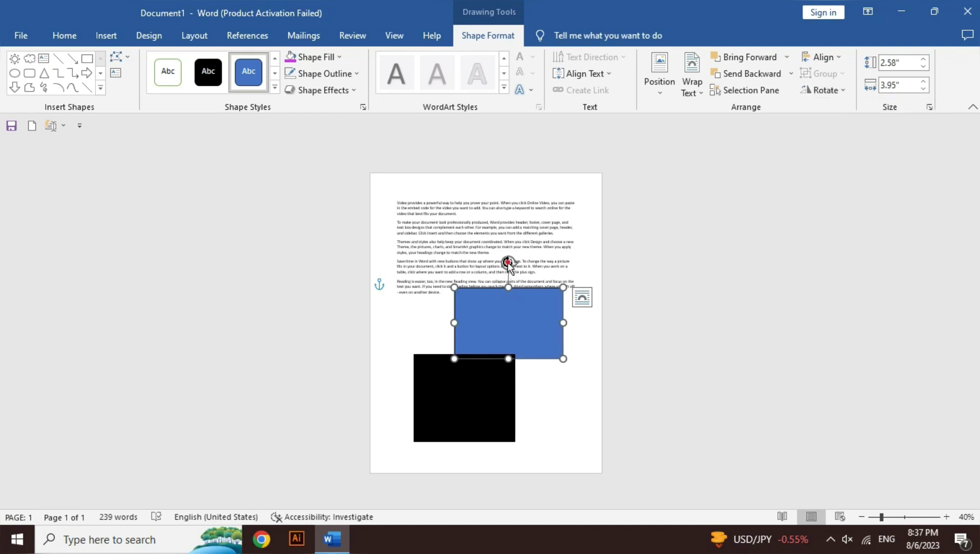
mouse_move(509, 263)
mouse_down()
mouse_move(536, 267)
mouse_move(525, 253)
mouse_move(507, 262)
mouse_up()
- Resize the blue rectangle to 1.76" by 2.18" and place it over the text
drag(508, 359, 509, 318)
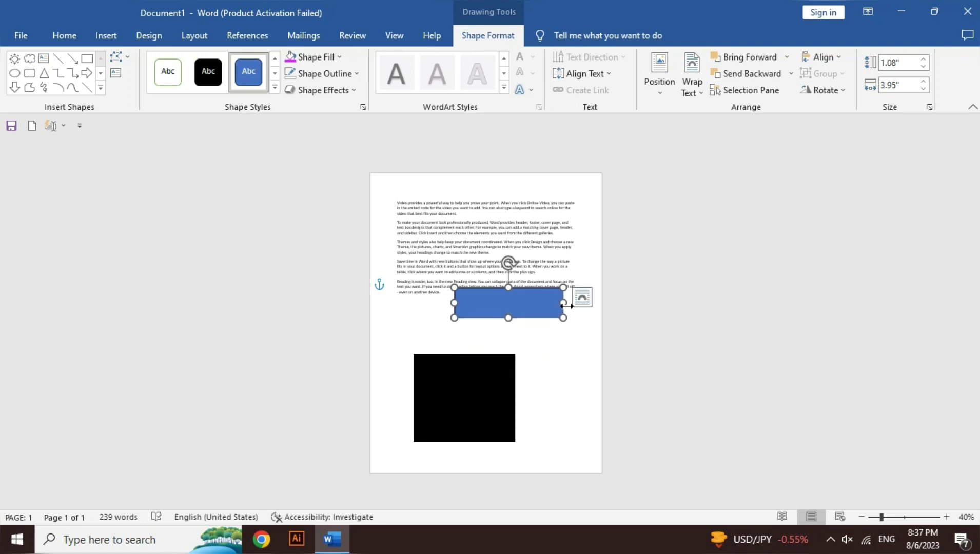
drag(563, 303, 536, 303)
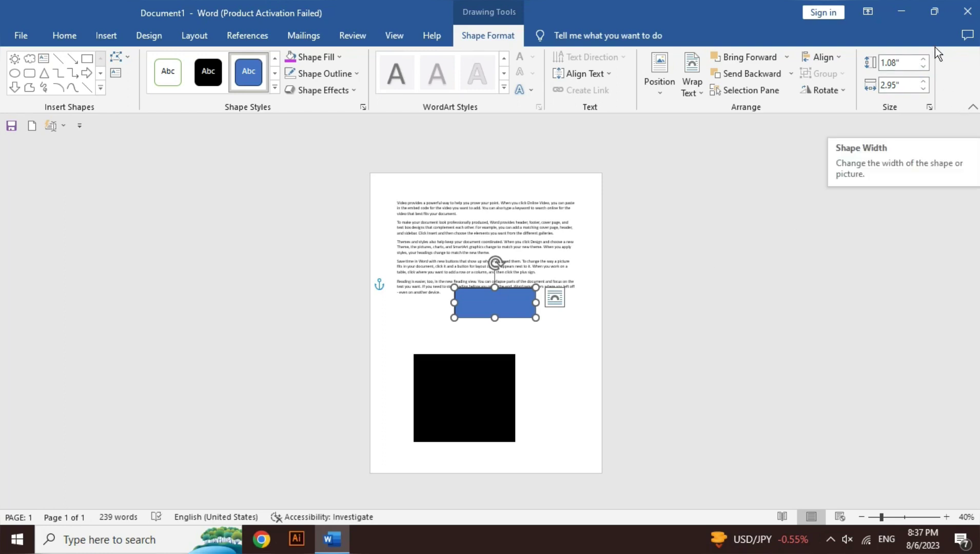
click(924, 59)
drag(925, 60, 926, 84)
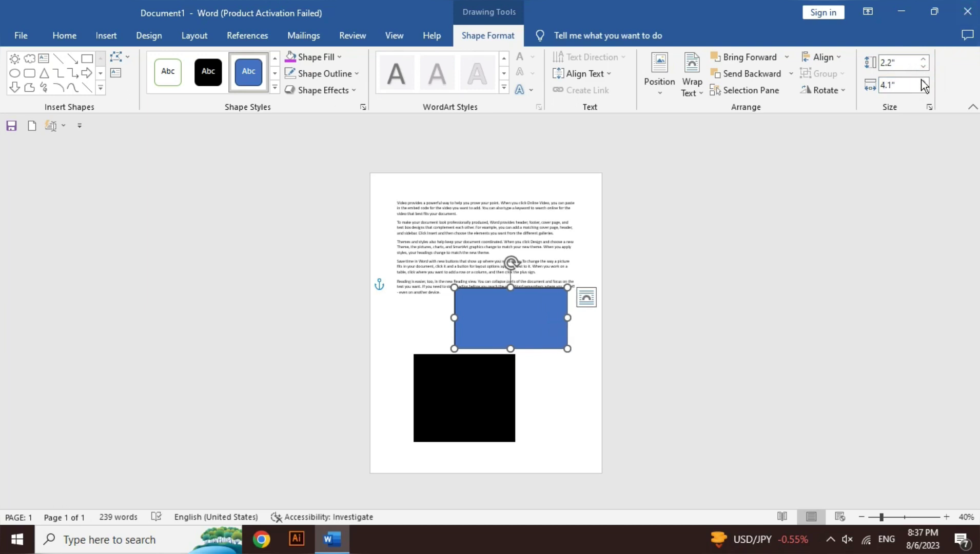
click(923, 80)
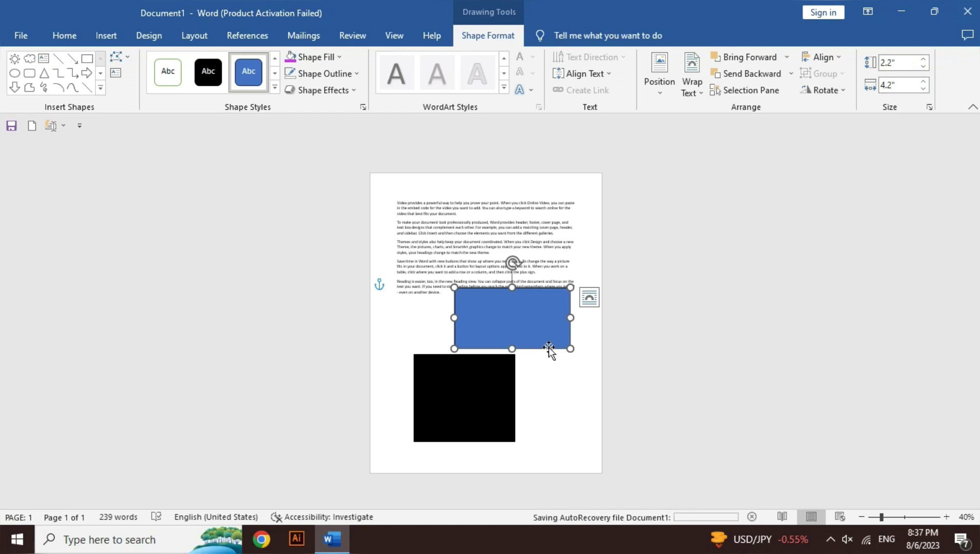
mouse_move(569, 349)
mouse_down()
mouse_move(516, 336)
mouse_move(435, 279)
mouse_up()
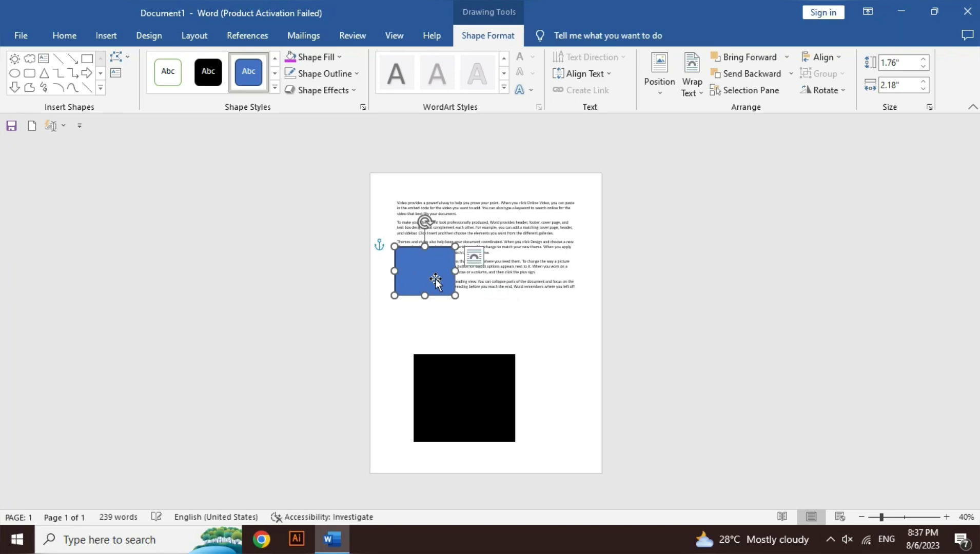
click(946, 518)
- Zoom to 100%, set Square text wrapping, and move the rectangle mid-paragraph
click(947, 517)
click(946, 518)
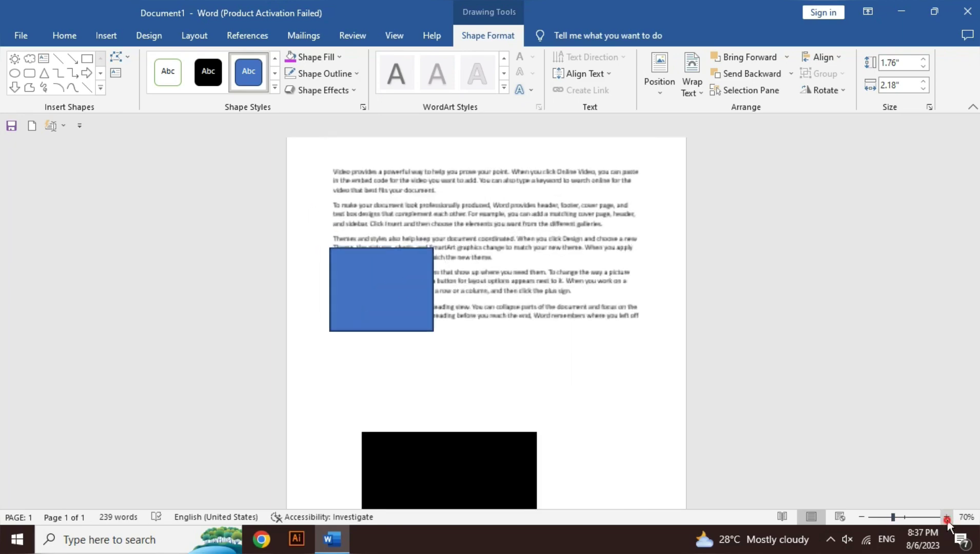
click(947, 518)
click(947, 517)
click(947, 518)
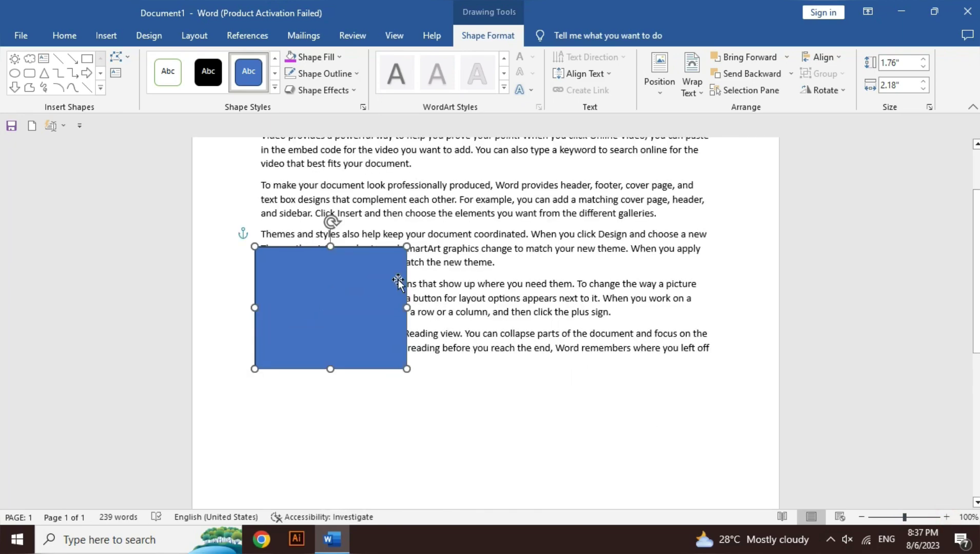
click(698, 89)
click(717, 129)
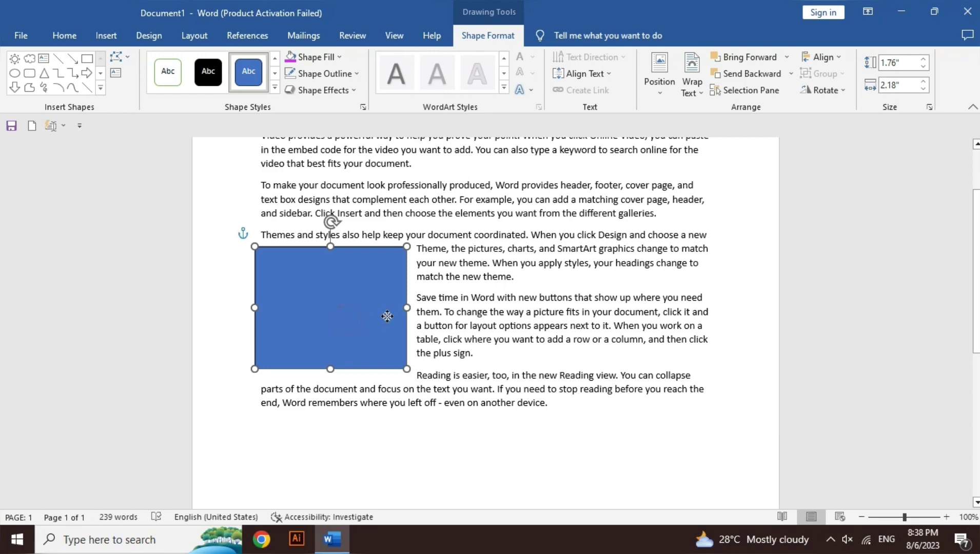
mouse_move(385, 315)
mouse_down()
mouse_move(455, 306)
mouse_move(608, 315)
mouse_move(516, 261)
mouse_up()
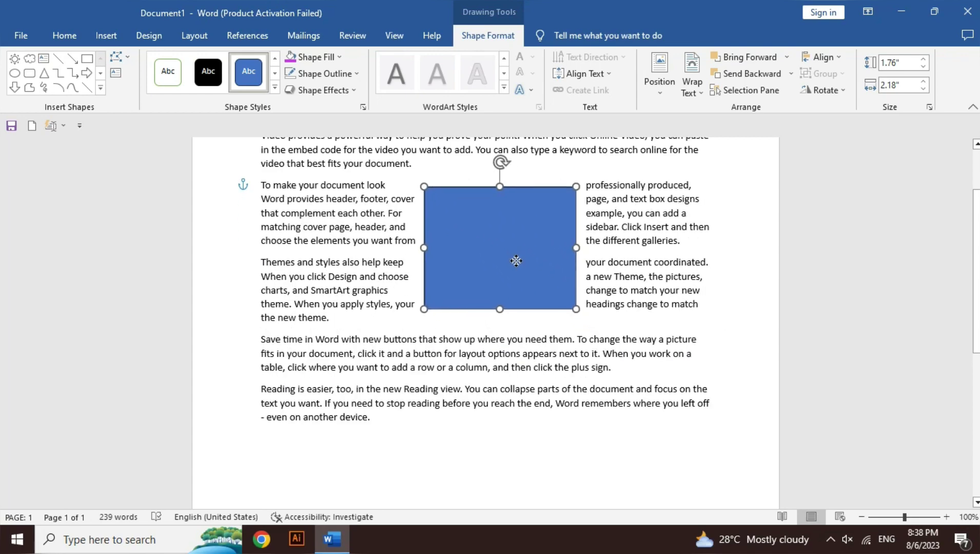
click(487, 366)
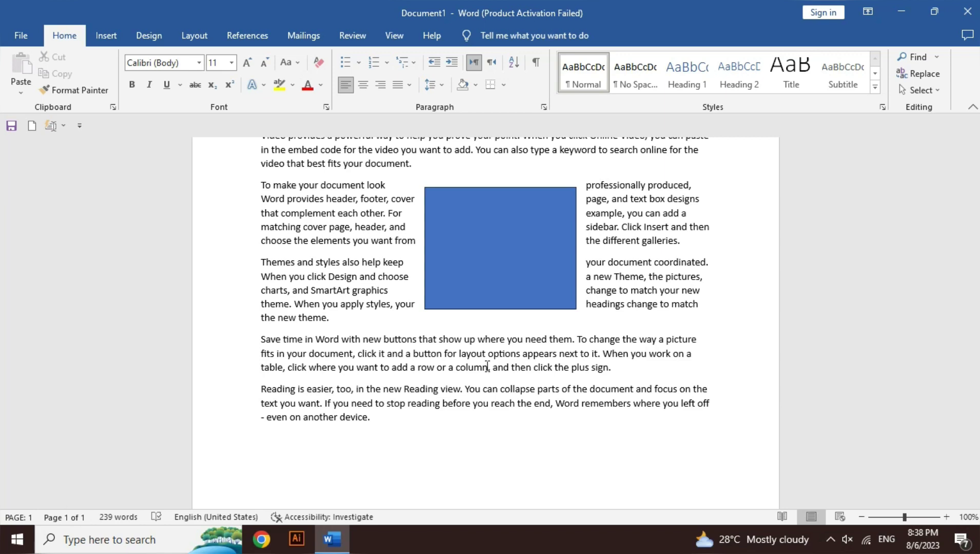
- Select the rectangle, then click into the text and select and clear the word 'work'
click(496, 235)
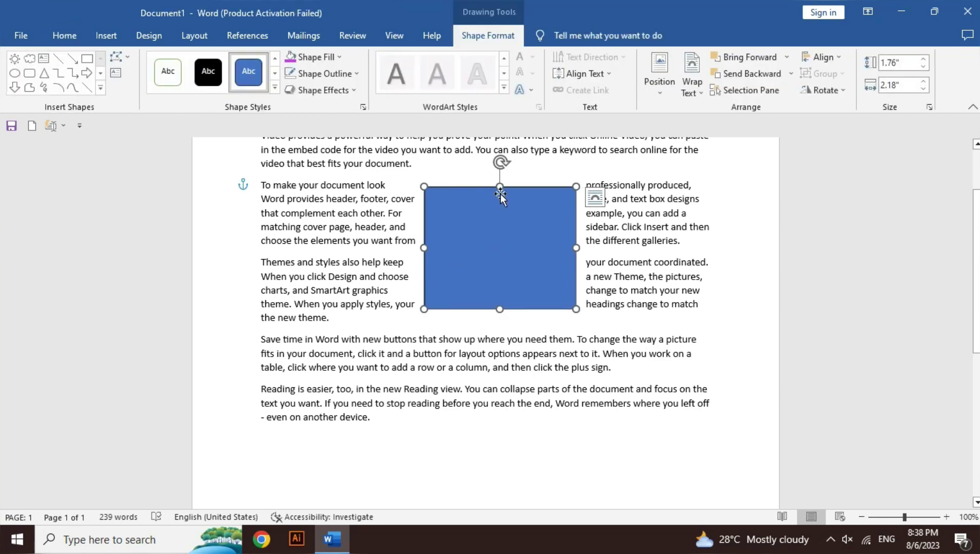
click(647, 355)
double_click(656, 354)
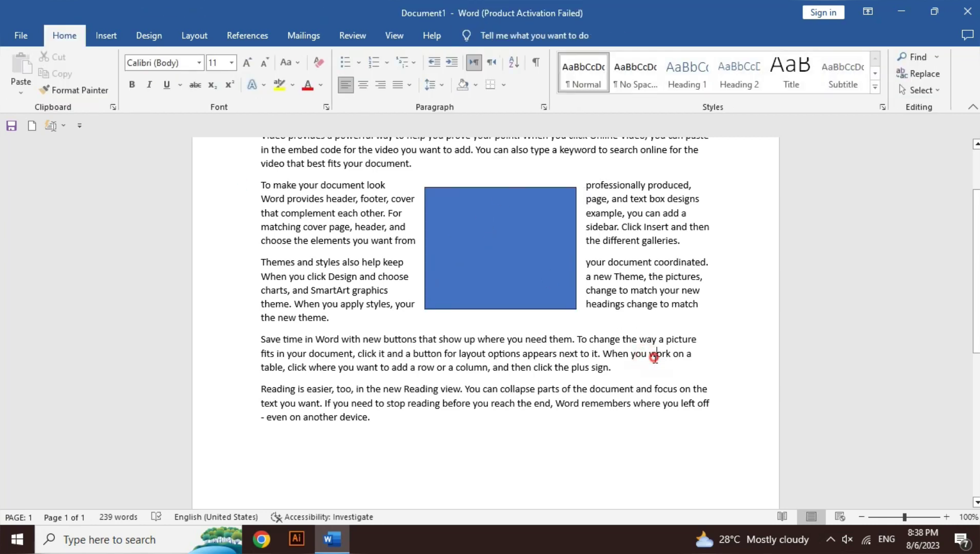
click(640, 357)
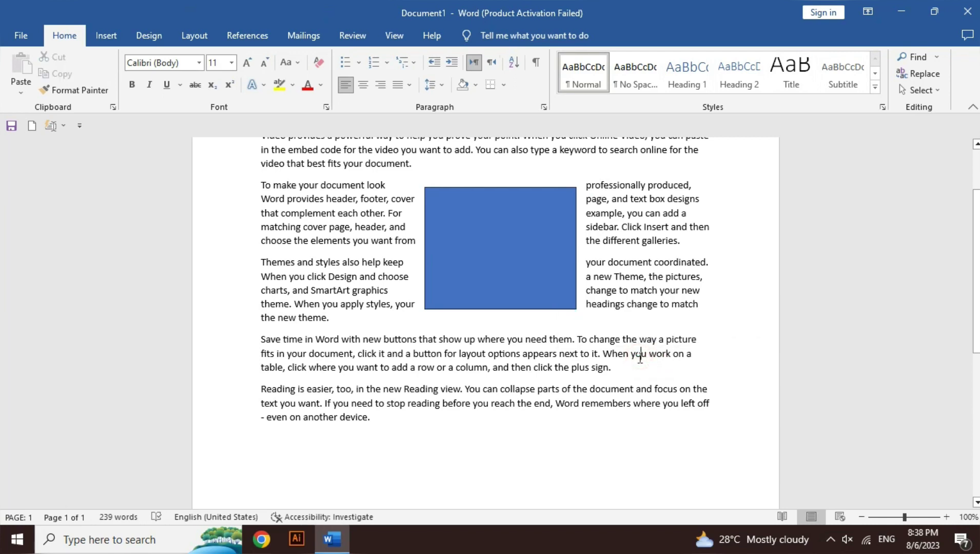